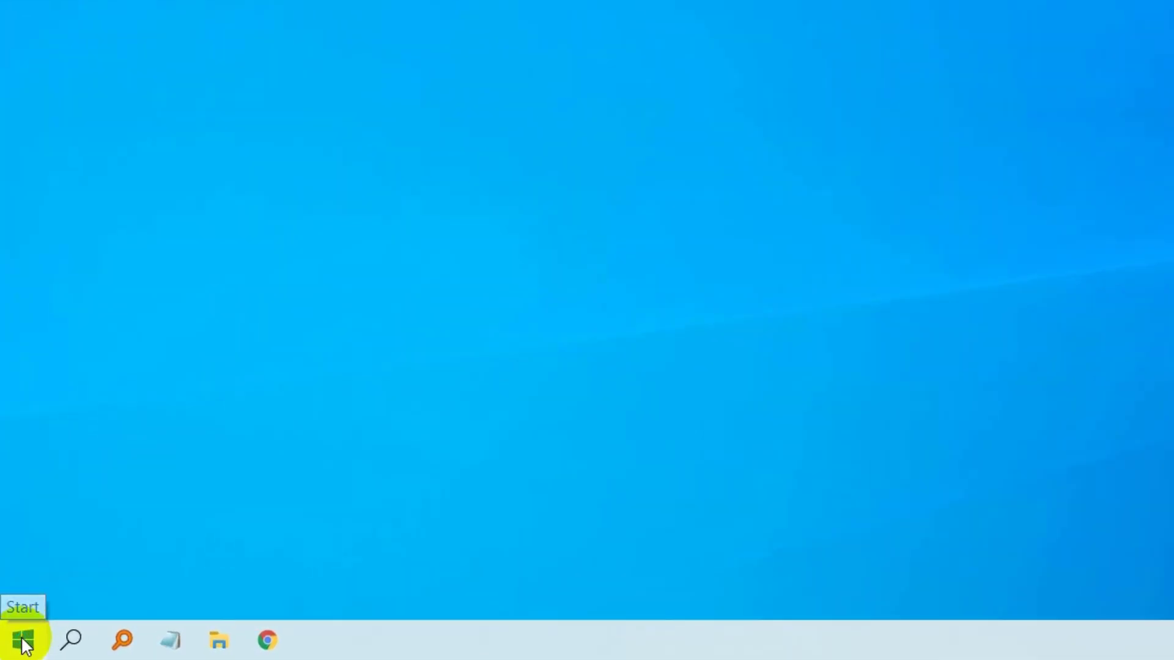
# Run the command temp and grant permanent access to the Windows Temp folder.
pyautogui.rightClick(24, 642)
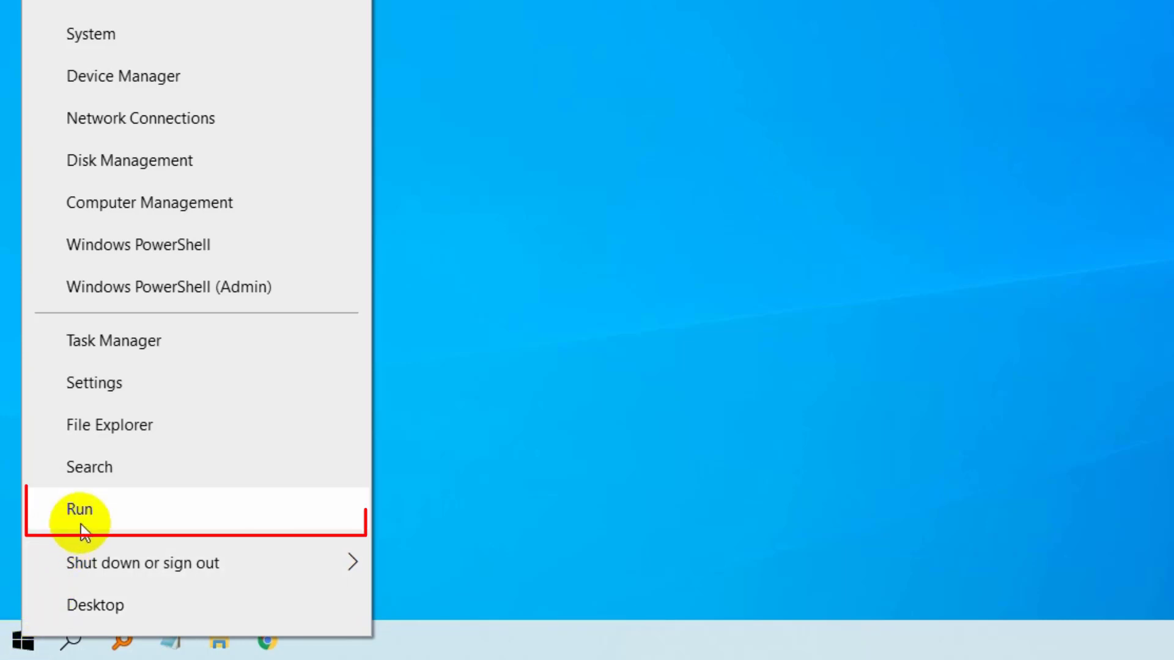
pyautogui.click(149, 511)
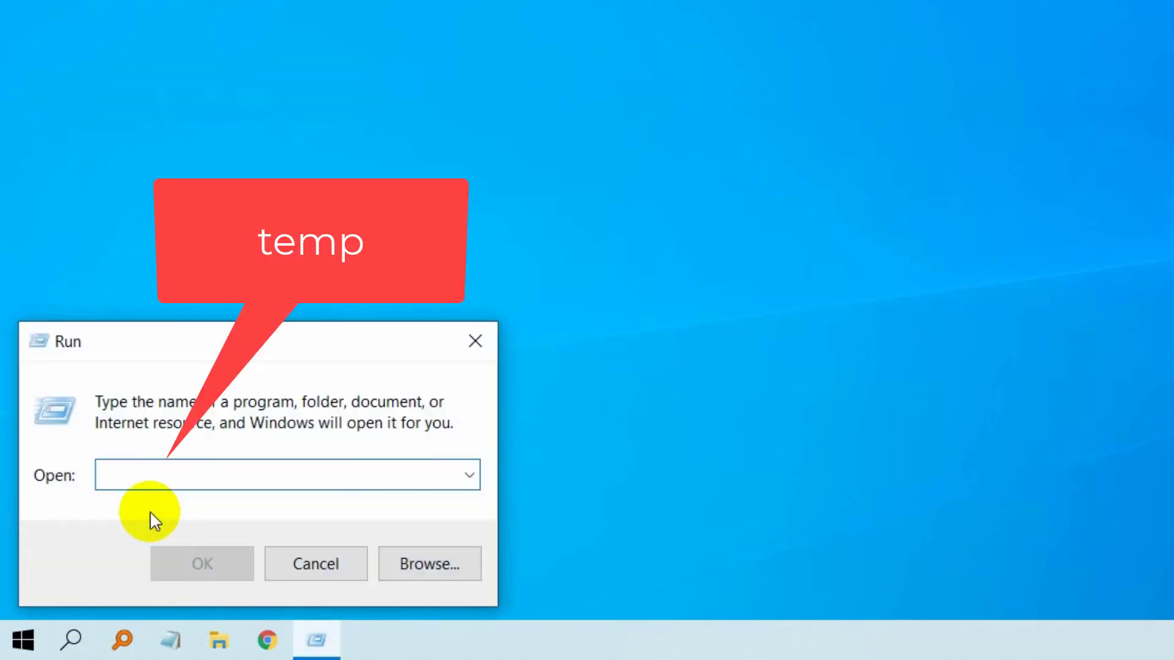
pyautogui.write('temp')
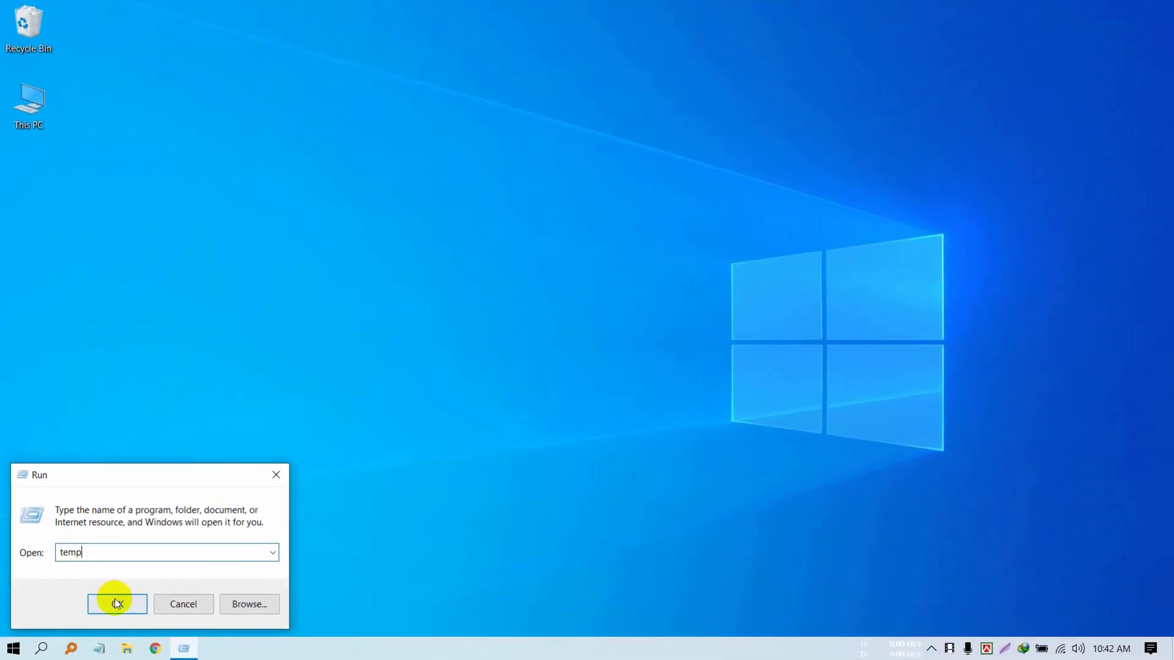
pyautogui.click(202, 563)
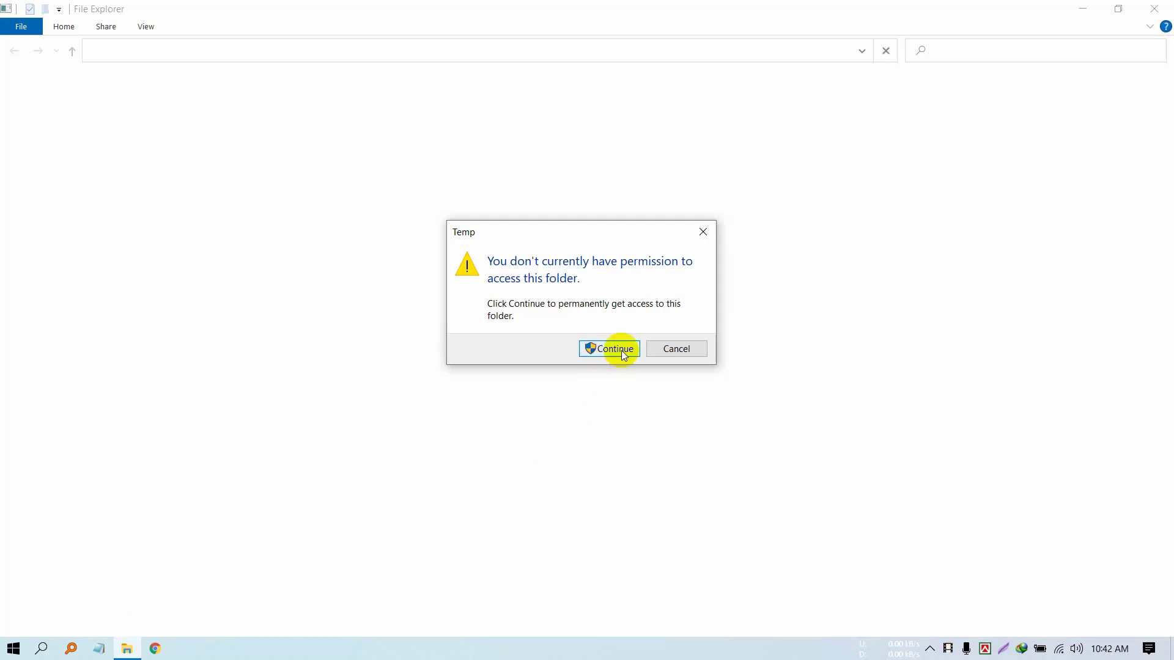
pyautogui.click(615, 349)
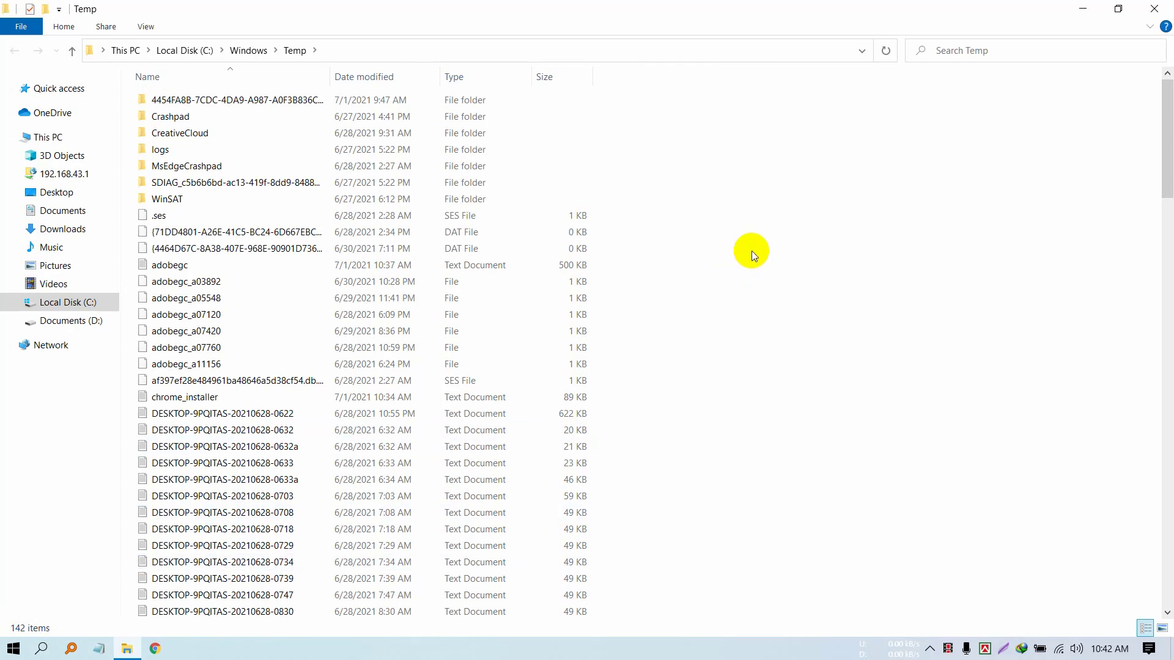
# Delete everything in the Windows Temp folder, skipping all protected and in-use items, and close the folder window.
pyautogui.hotkey('ctrl', 'a')
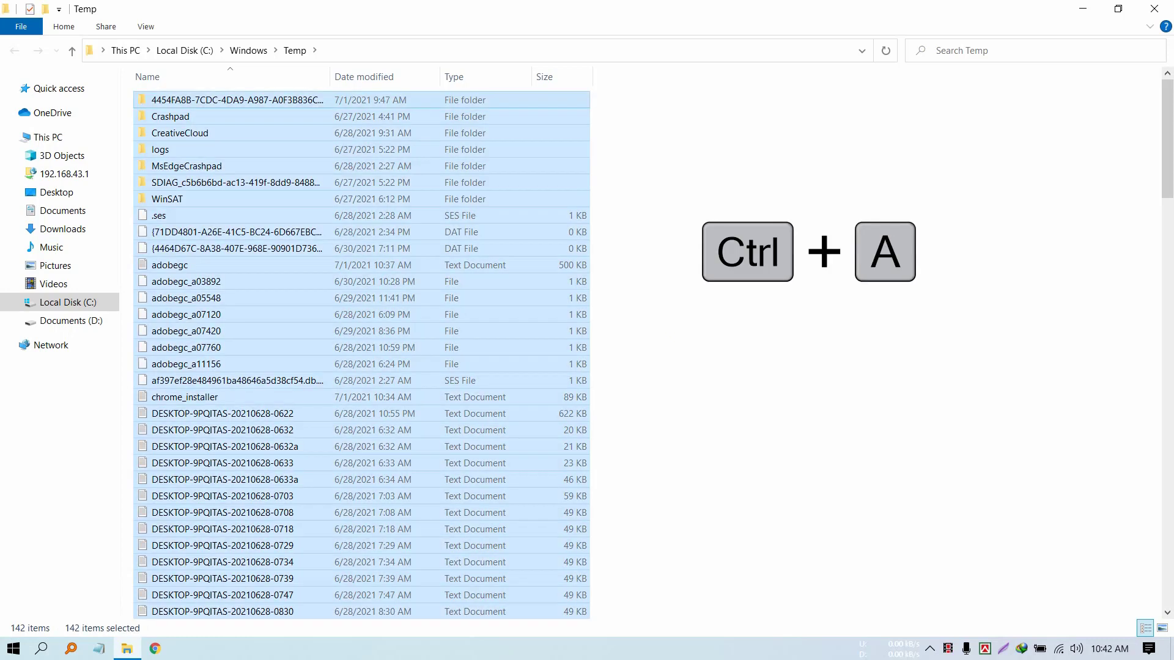
pyautogui.rightClick(487, 256)
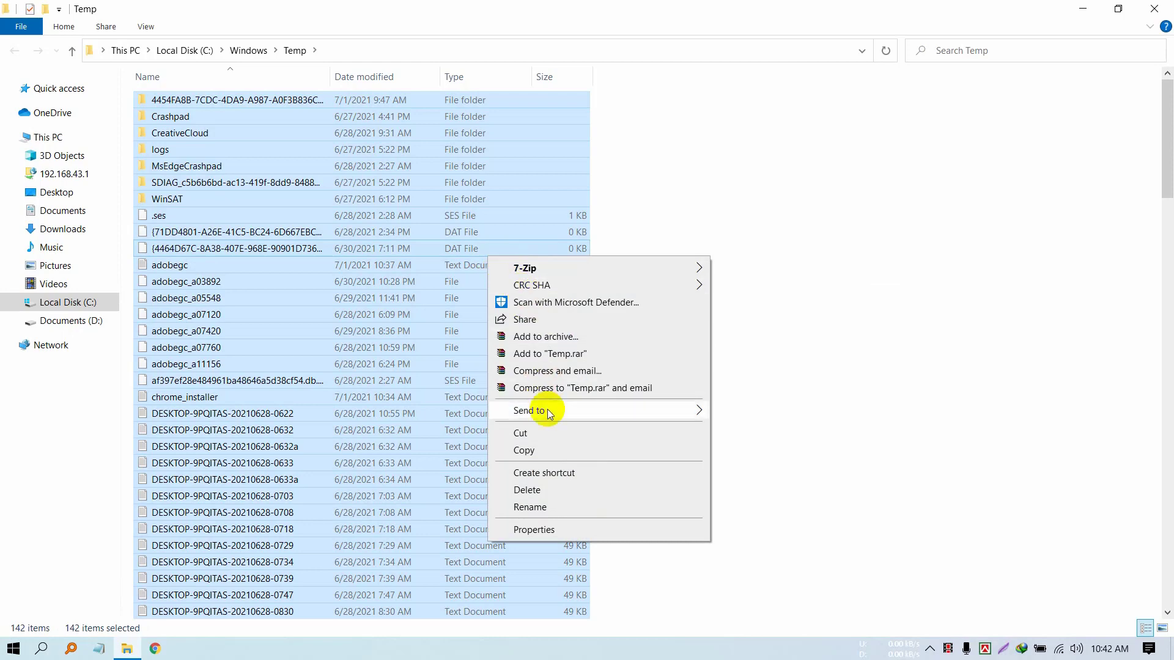
pyautogui.click(546, 488)
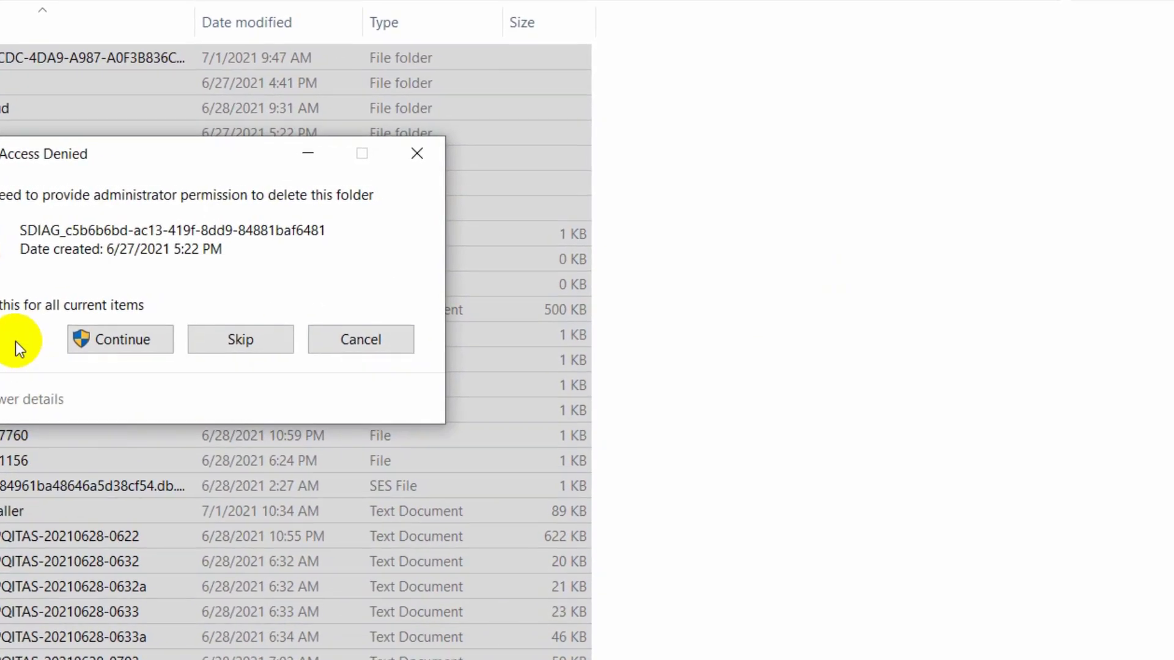
pyautogui.moveTo(85, 153); pyautogui.dragTo(514, 215)
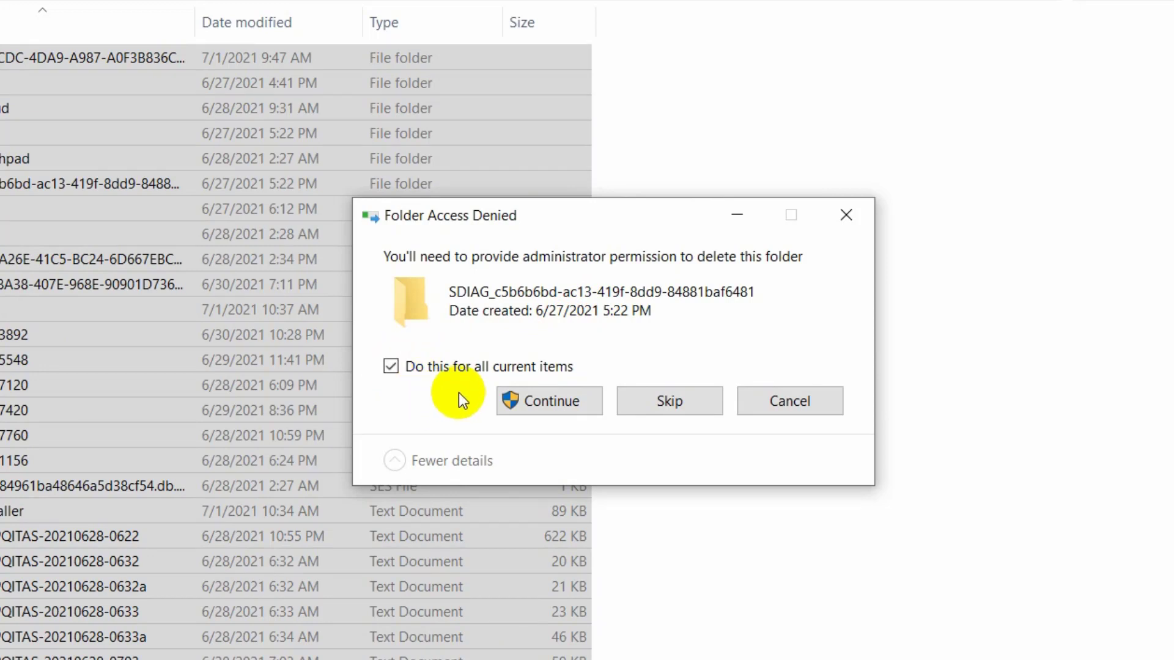
pyautogui.click(652, 401)
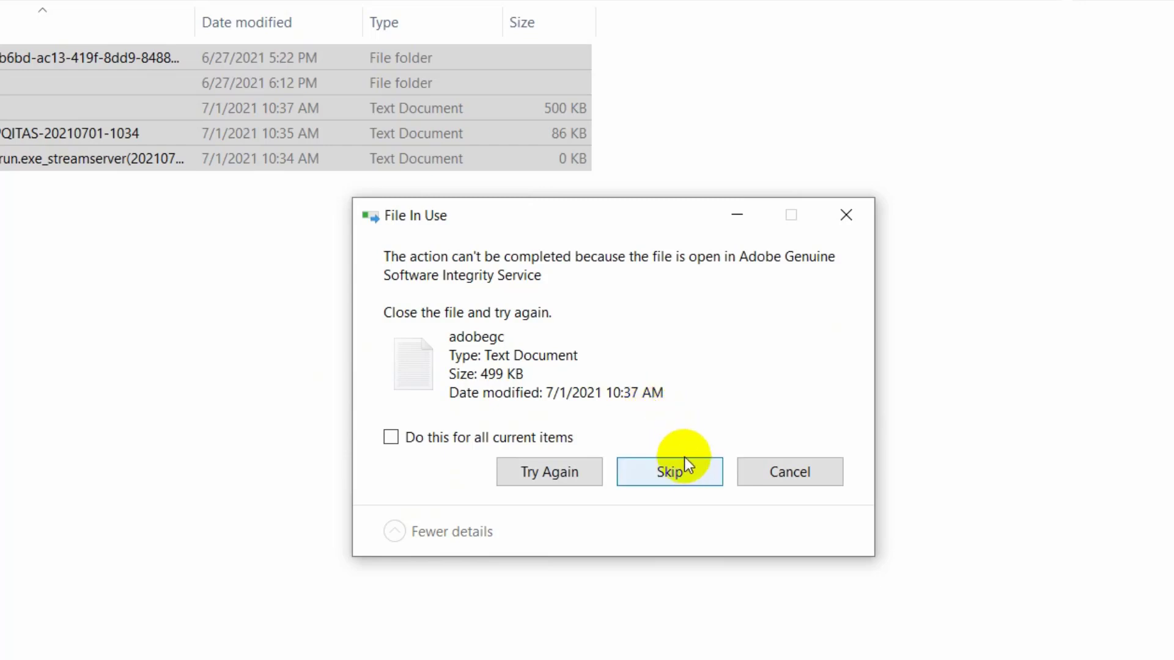
pyautogui.click(457, 443)
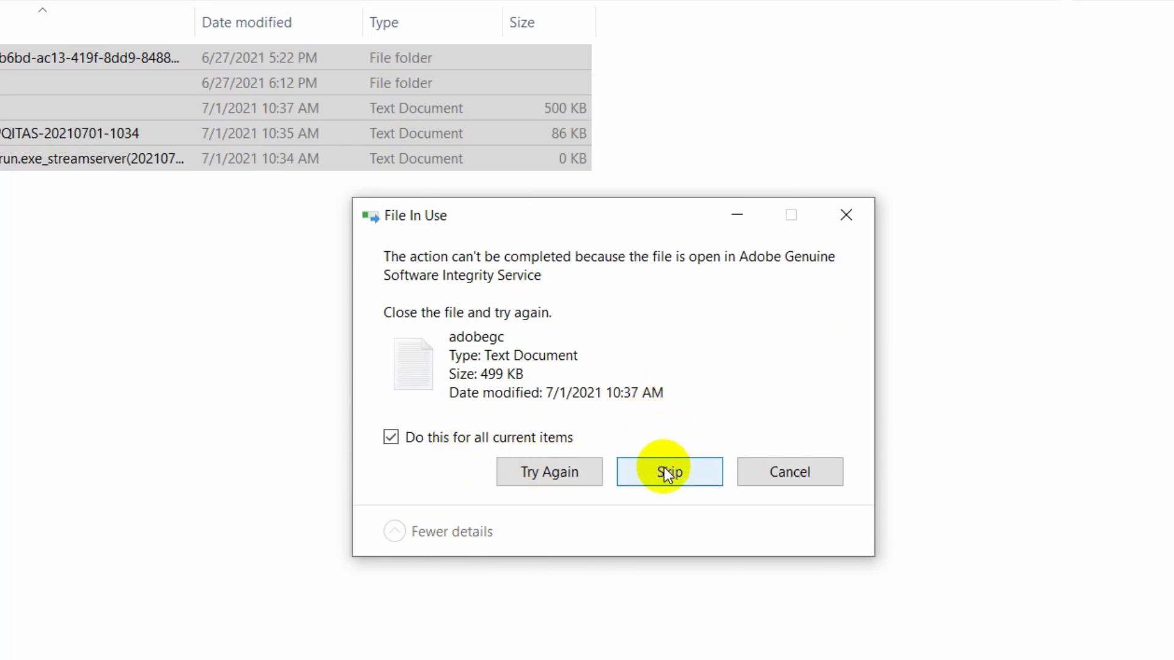
pyautogui.click(665, 468)
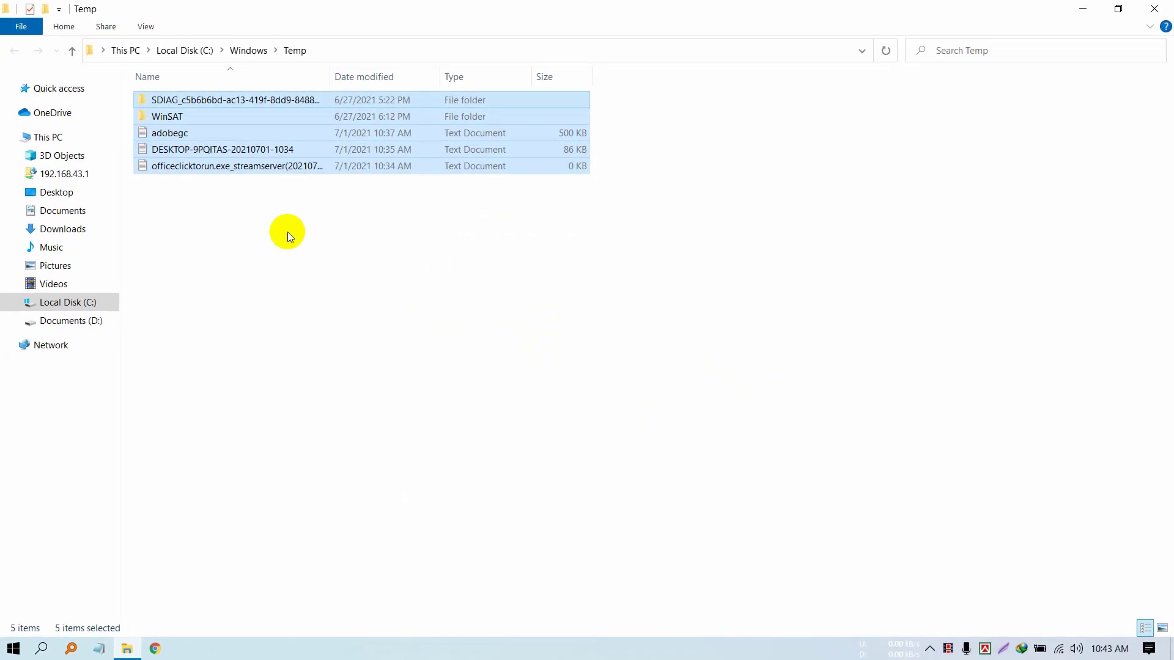
pyautogui.click(189, 249)
pyautogui.click(1155, 8)
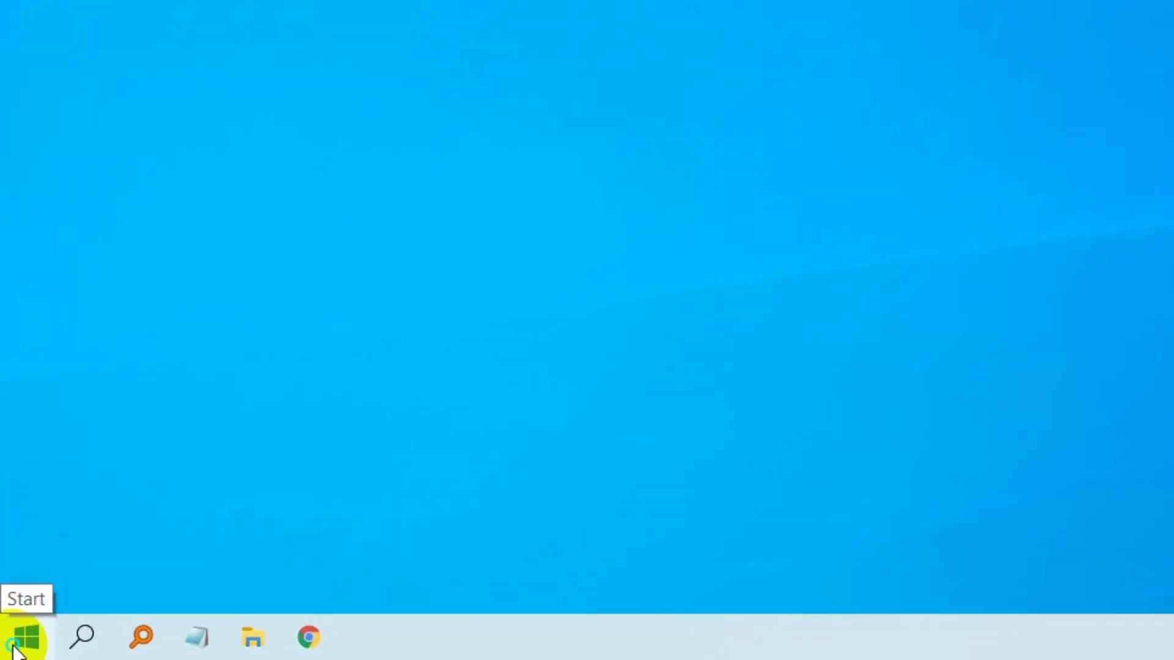
# Run the command %temp% to open the user's local Temp folder.
pyautogui.rightClick(8, 650)
pyautogui.click(116, 495)
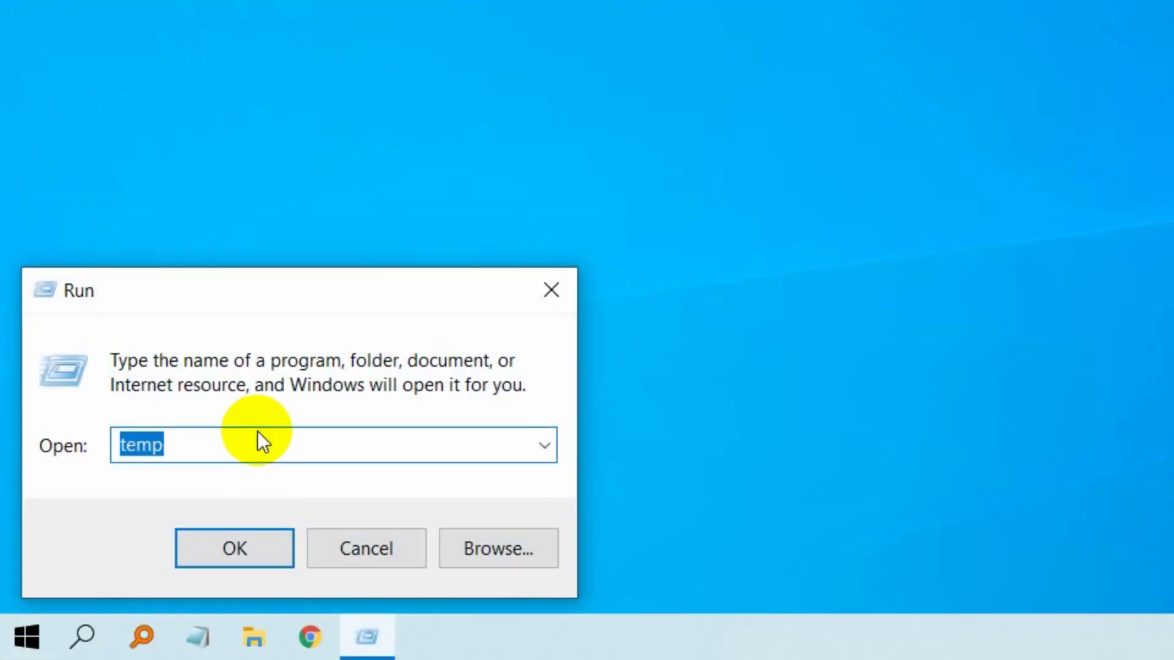
pyautogui.write('%tem')
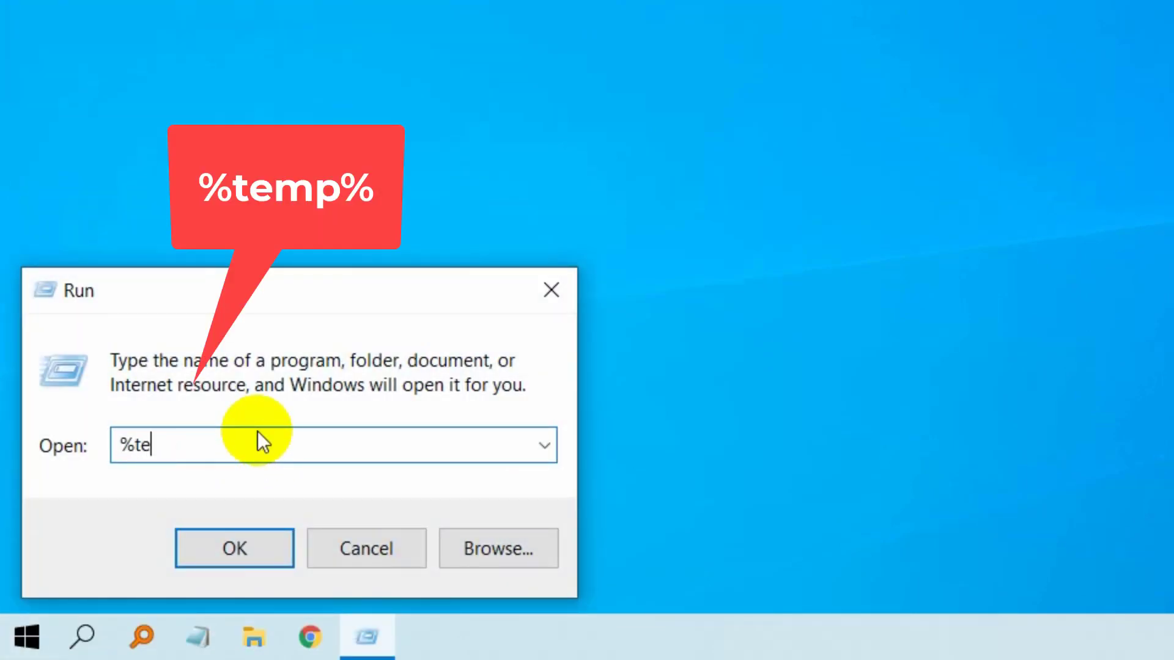
pyautogui.write('p%')
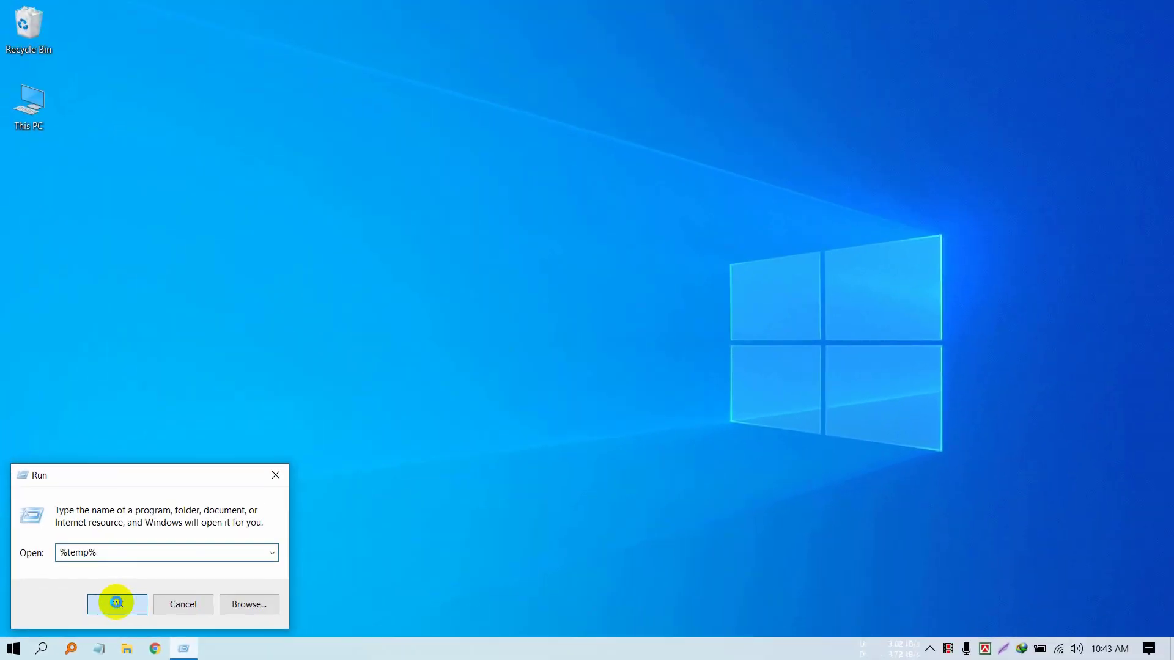
pyautogui.click(230, 550)
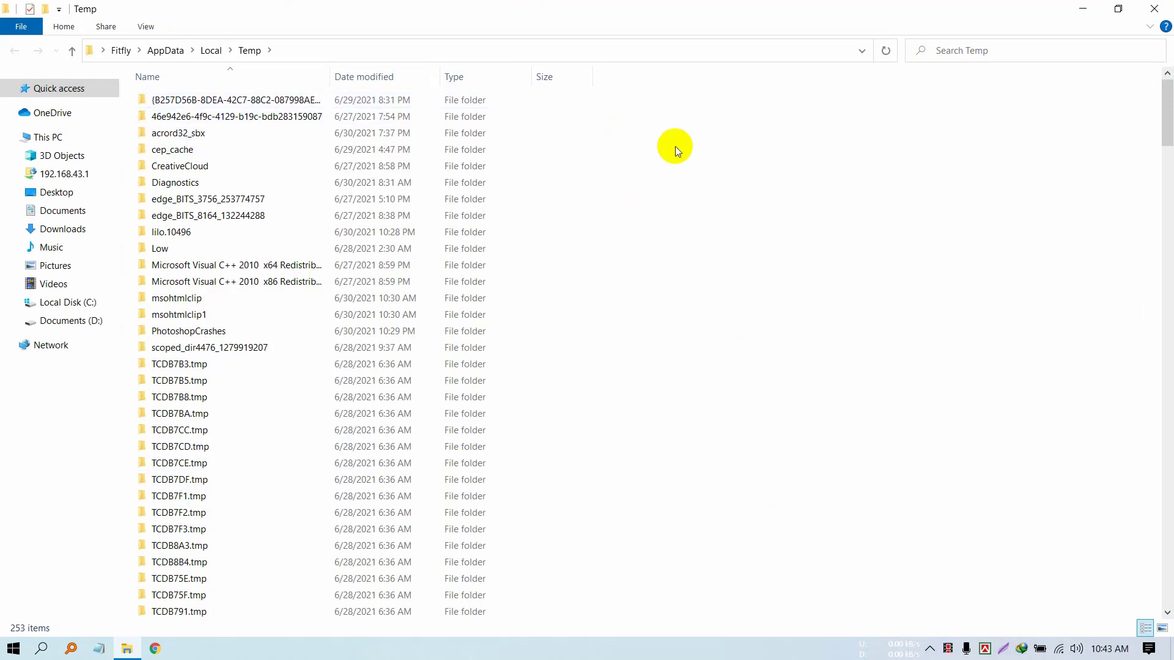
# Delete everything in the user's local Temp folder, skipping all items that are protected or in use.
pyautogui.moveTo(716, 107); pyautogui.dragTo(324, 559)
pyautogui.click(750, 306)
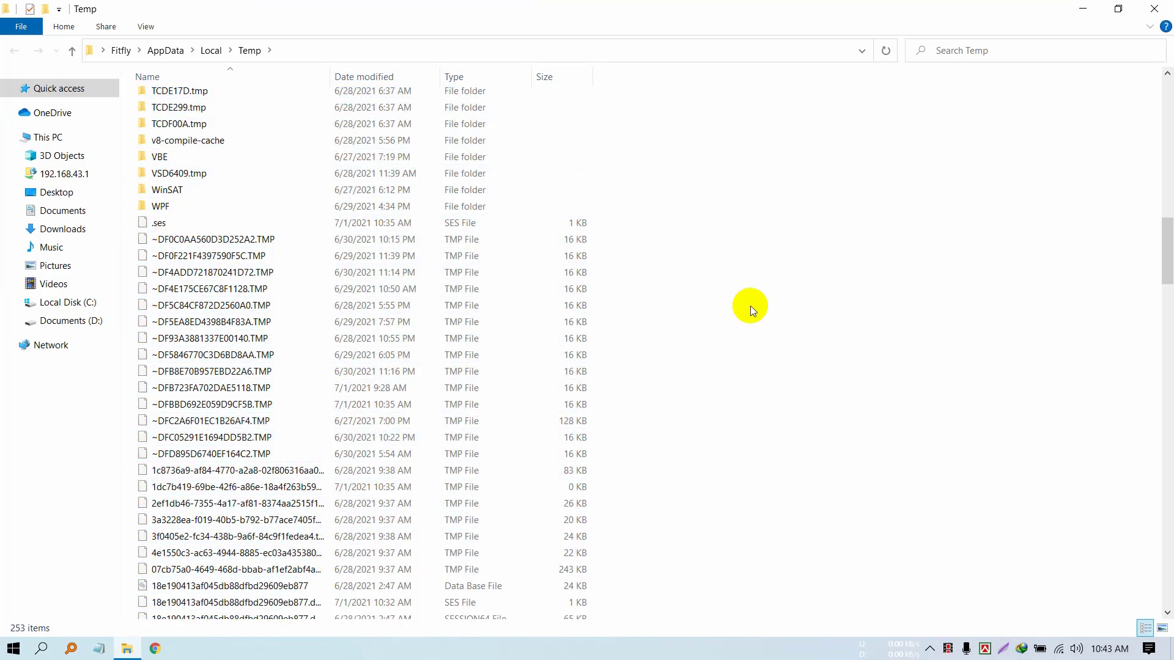
pyautogui.hotkey('ctrl', 'a')
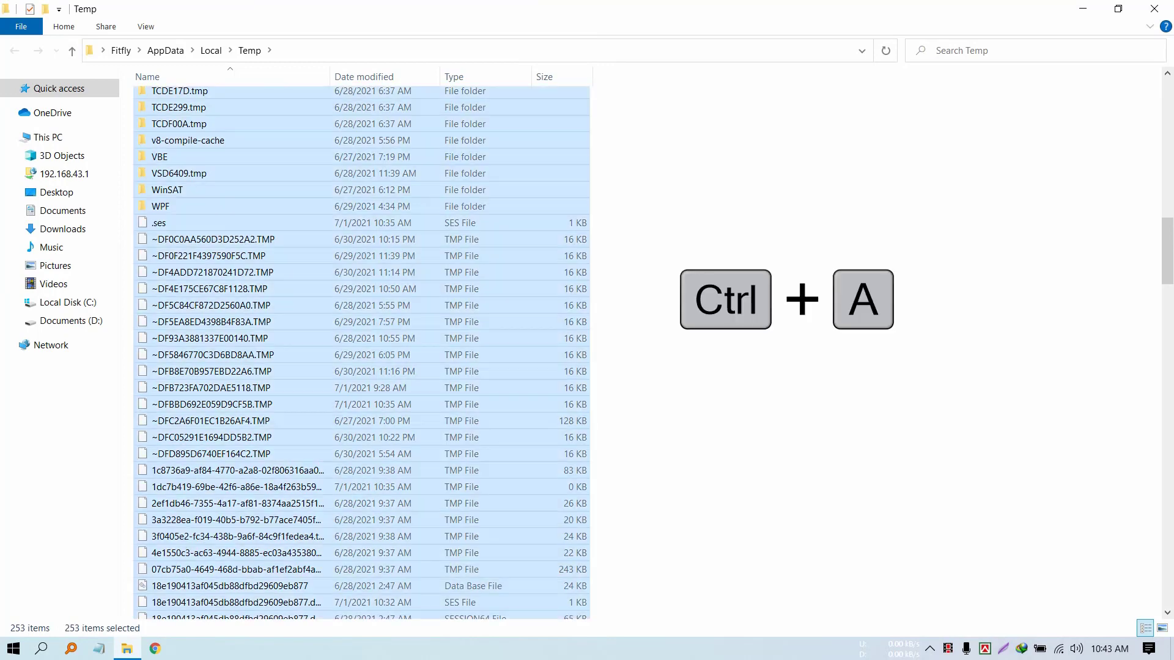
pyautogui.rightClick(479, 240)
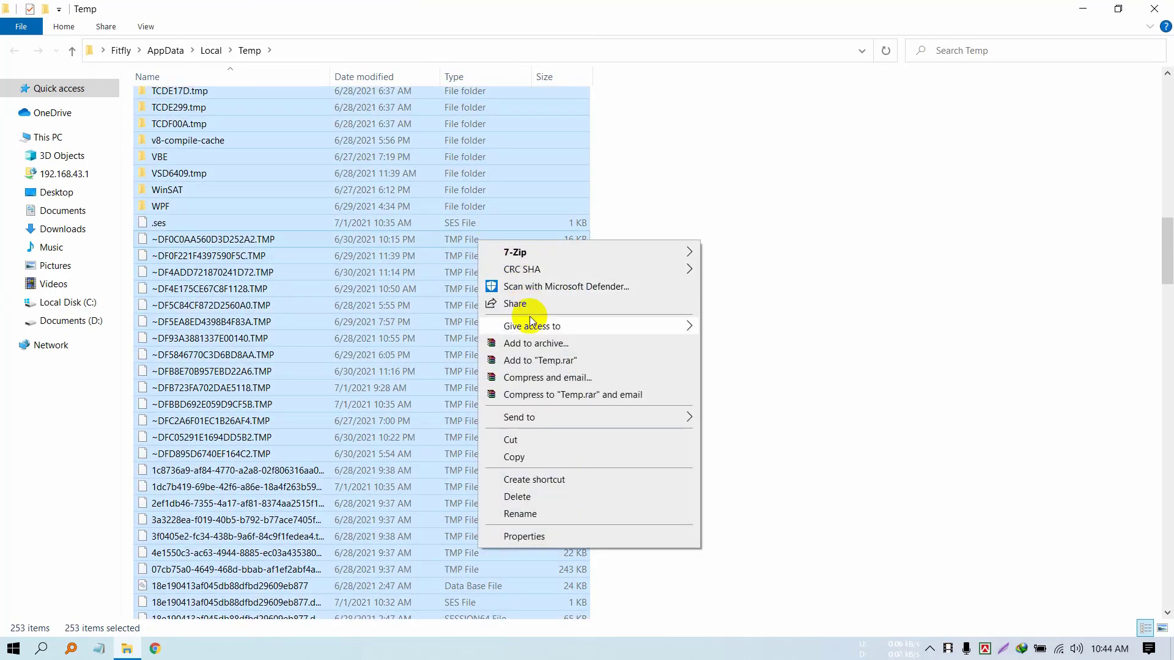
pyautogui.click(517, 496)
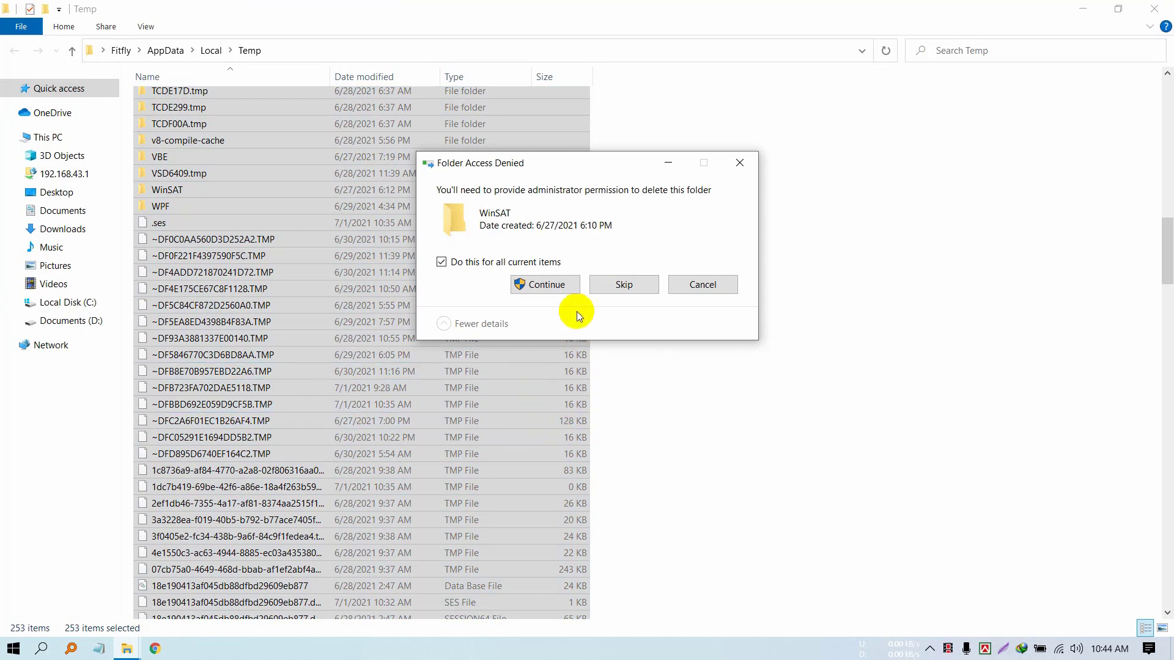
pyautogui.click(634, 285)
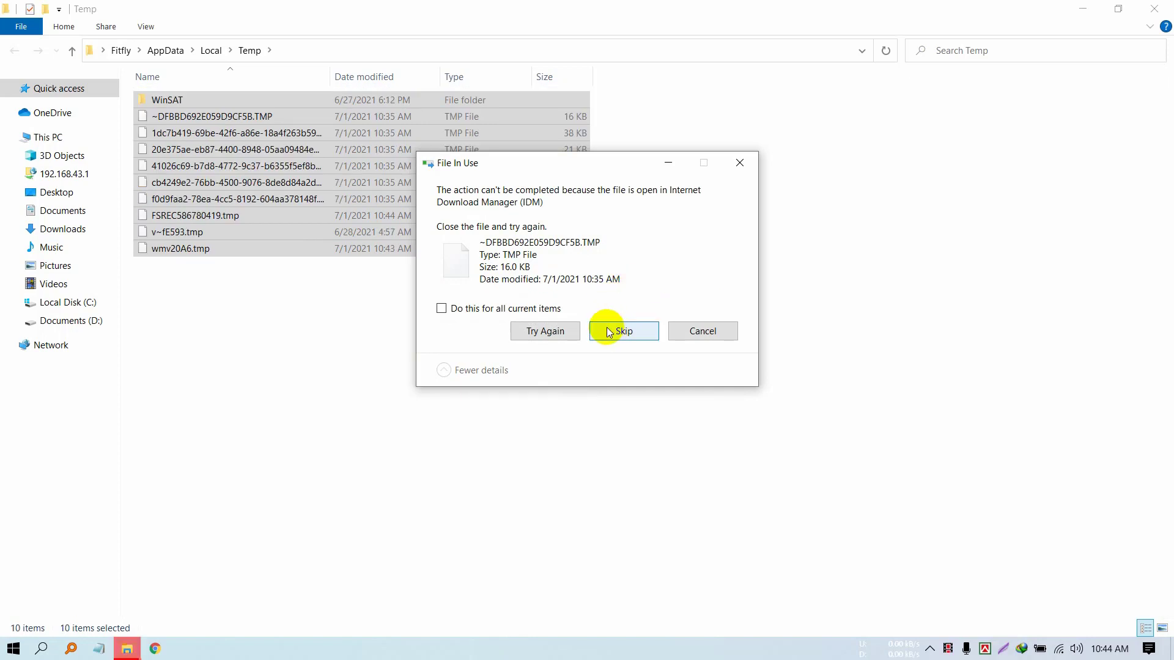
pyautogui.click(546, 309)
pyautogui.click(611, 331)
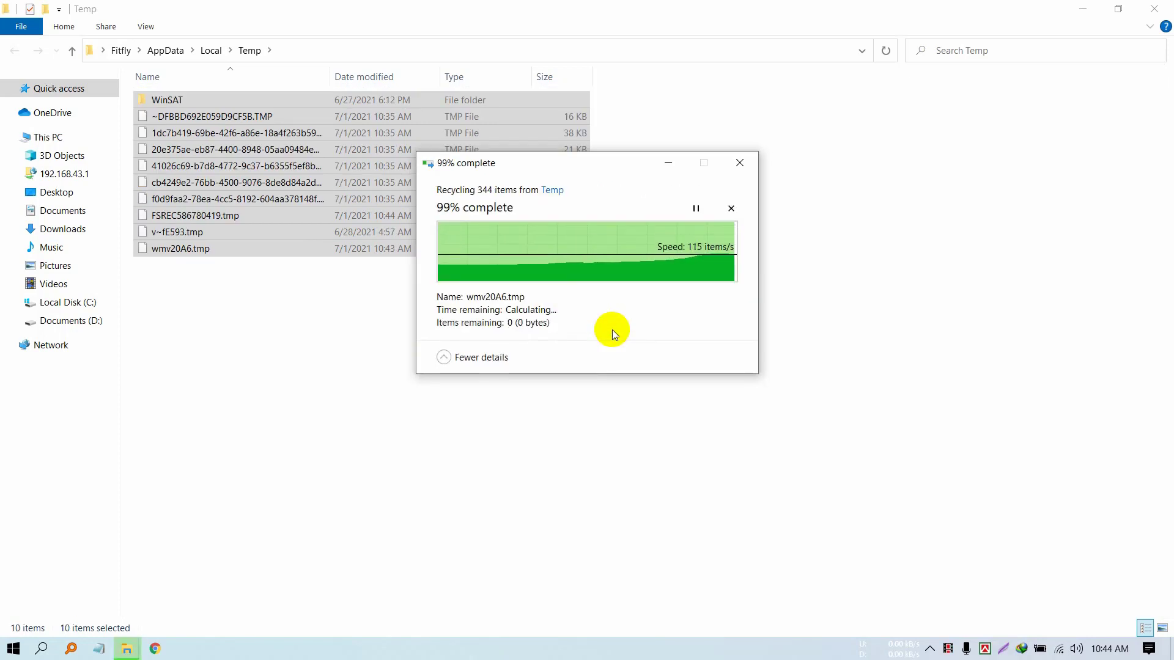
pyautogui.click(611, 329)
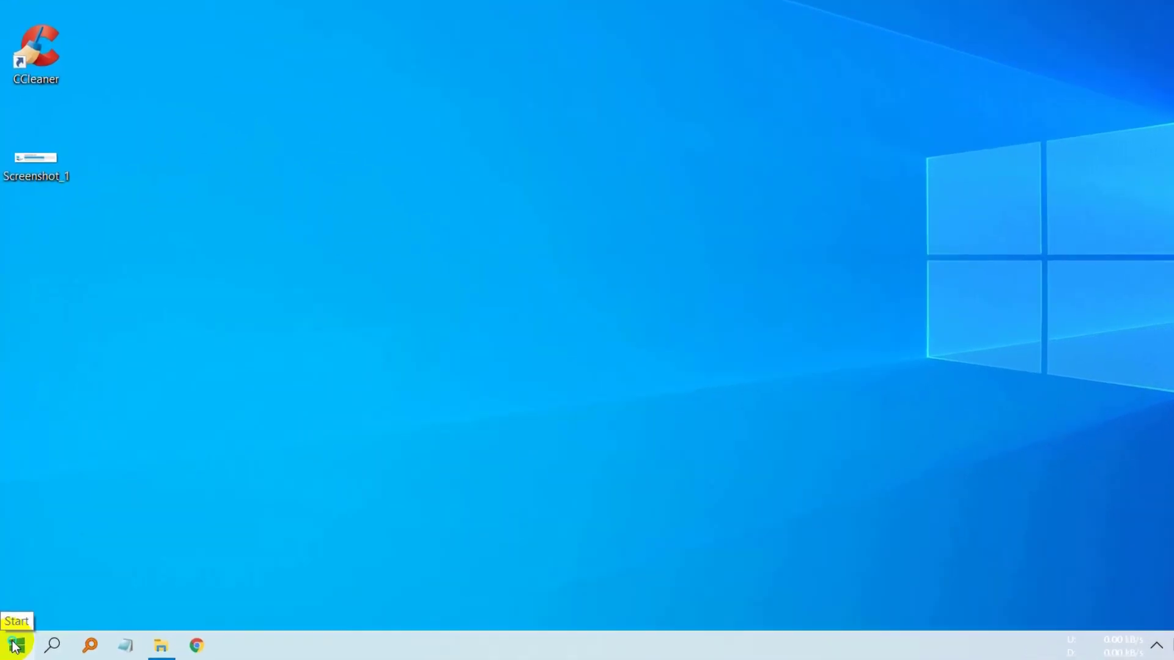
# Run the command prefetch and grant permanent access to the Windows Prefetch folder.
pyautogui.rightClick(9, 652)
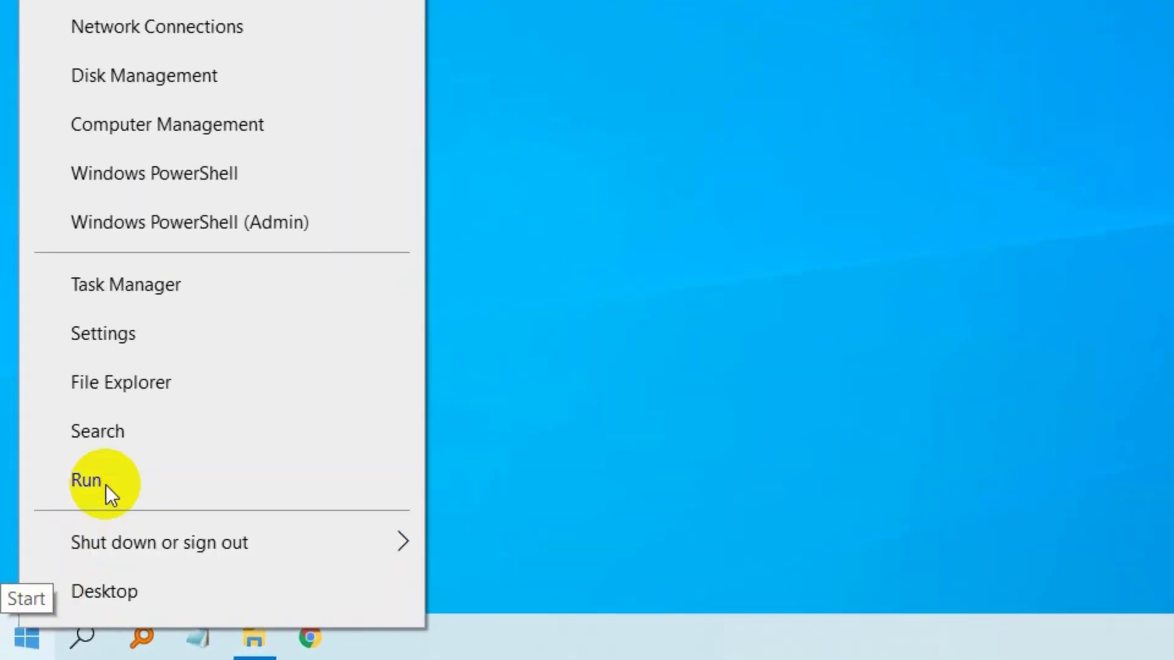
pyautogui.click(105, 485)
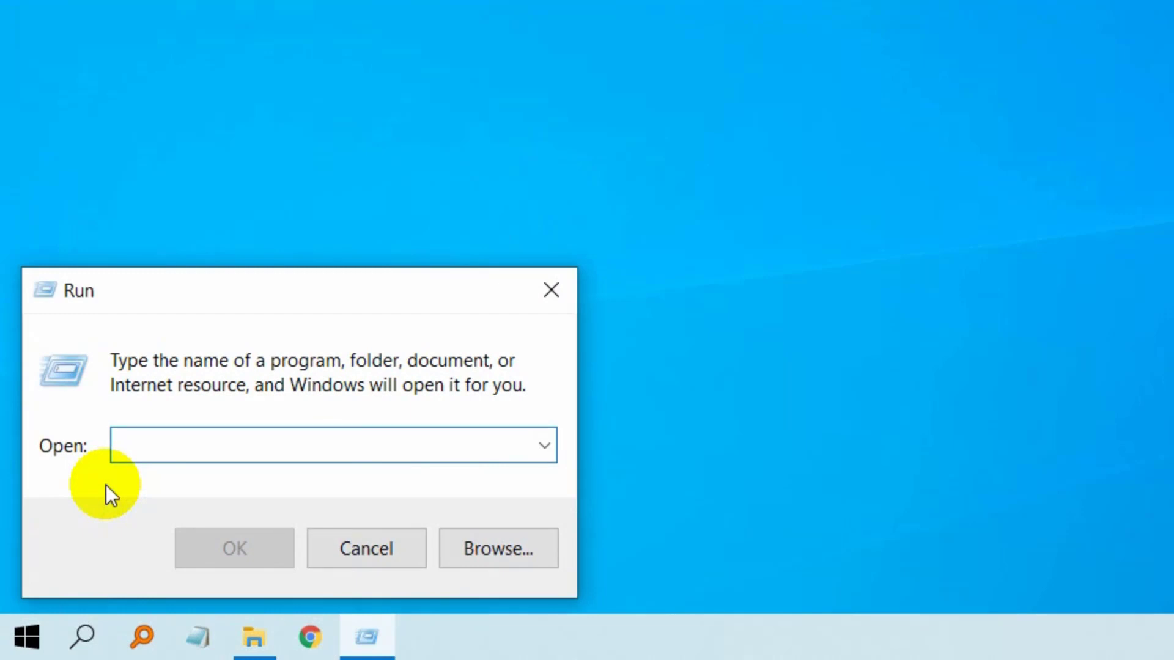
pyautogui.write('p')
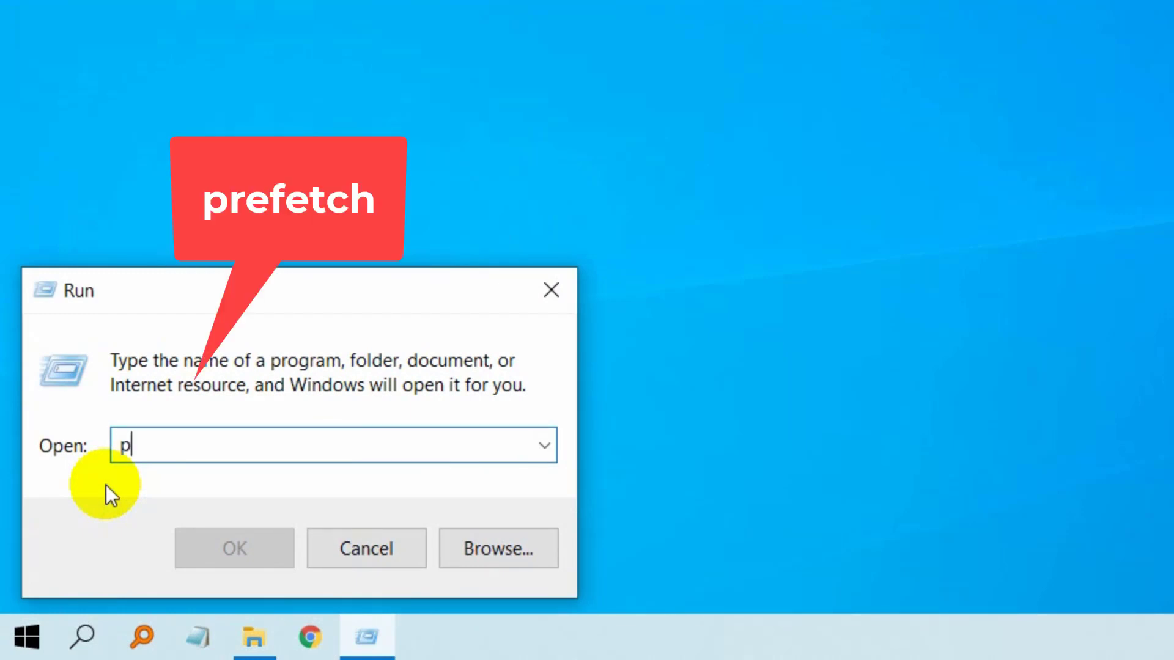
pyautogui.write('ref')
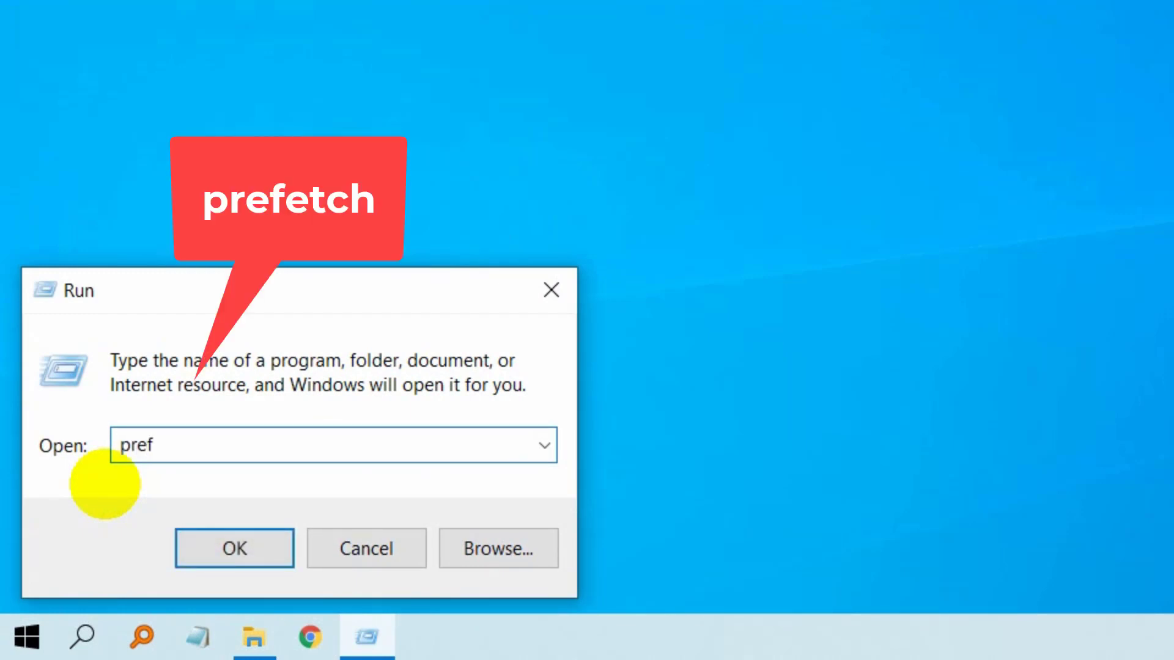
pyautogui.write('etch')
pyautogui.click(236, 534)
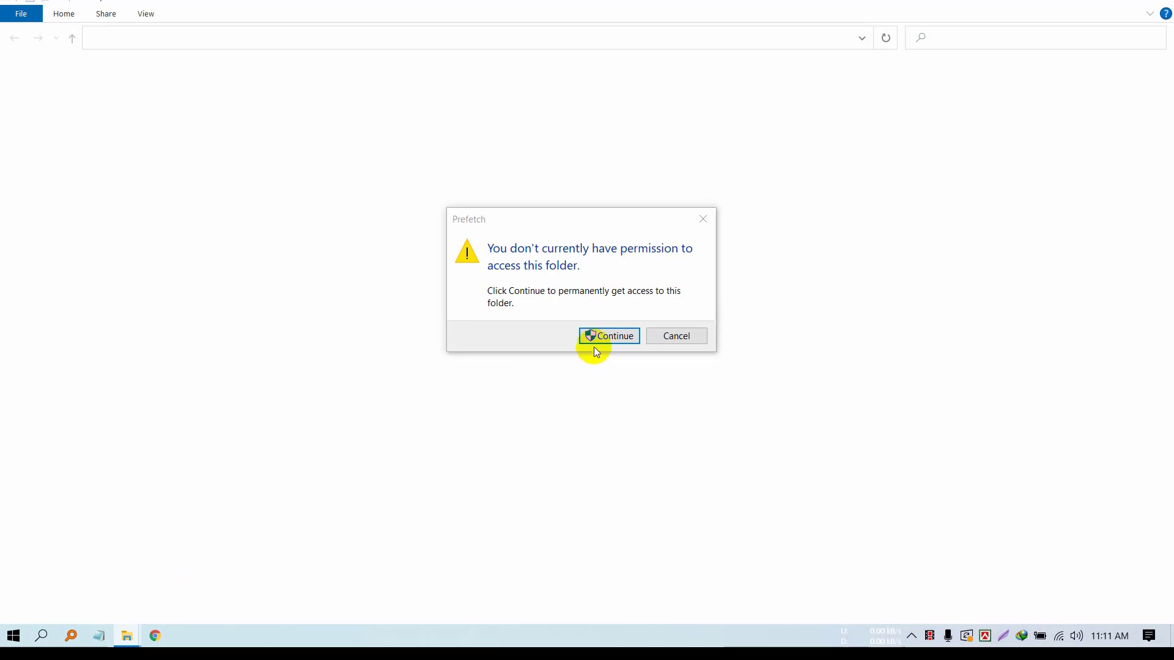
pyautogui.click(609, 336)
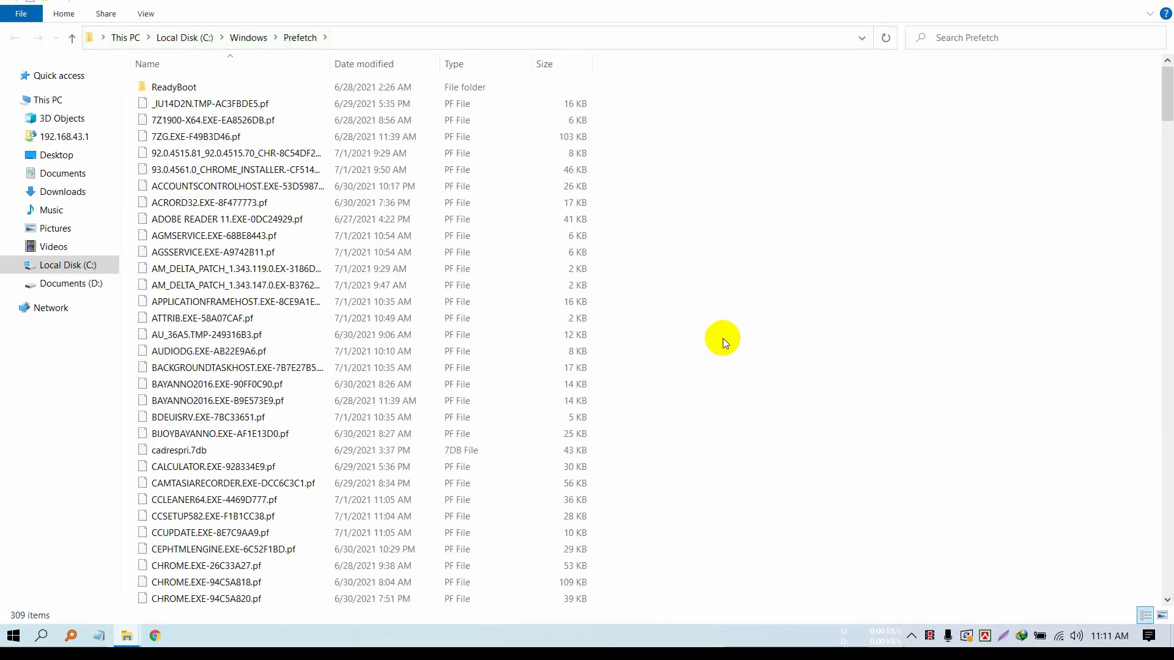
# Delete everything in the Prefetch folder, skipping the file in use, and close the open Temp folder window.
pyautogui.hotkey('ctrl', 'a')
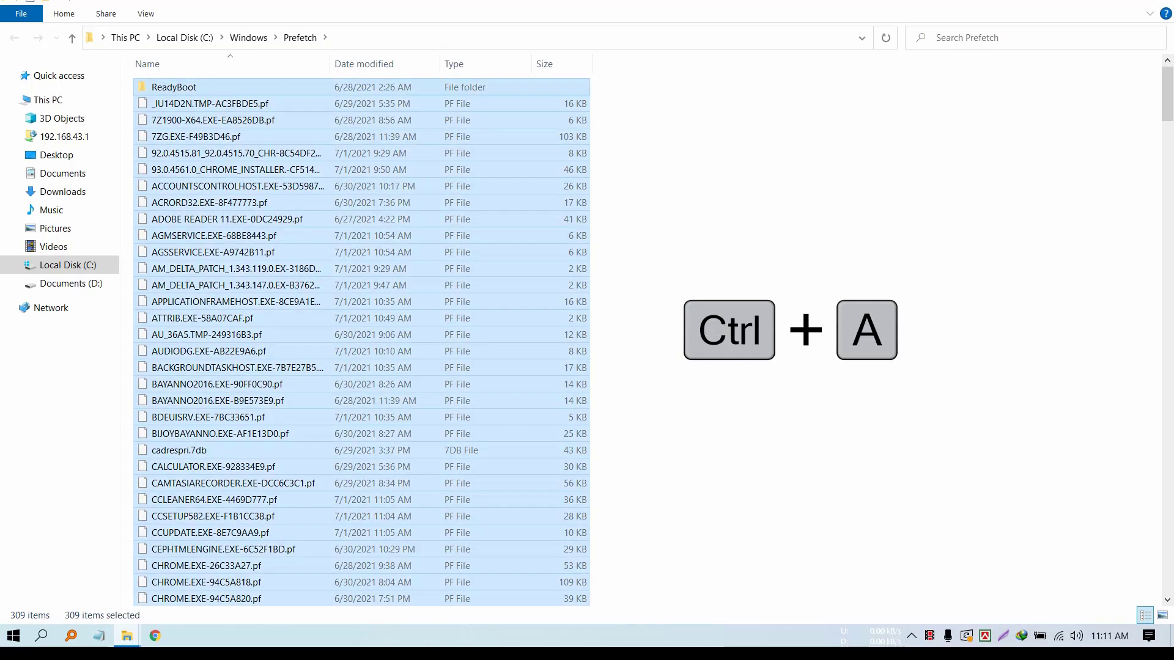
pyautogui.rightClick(377, 320)
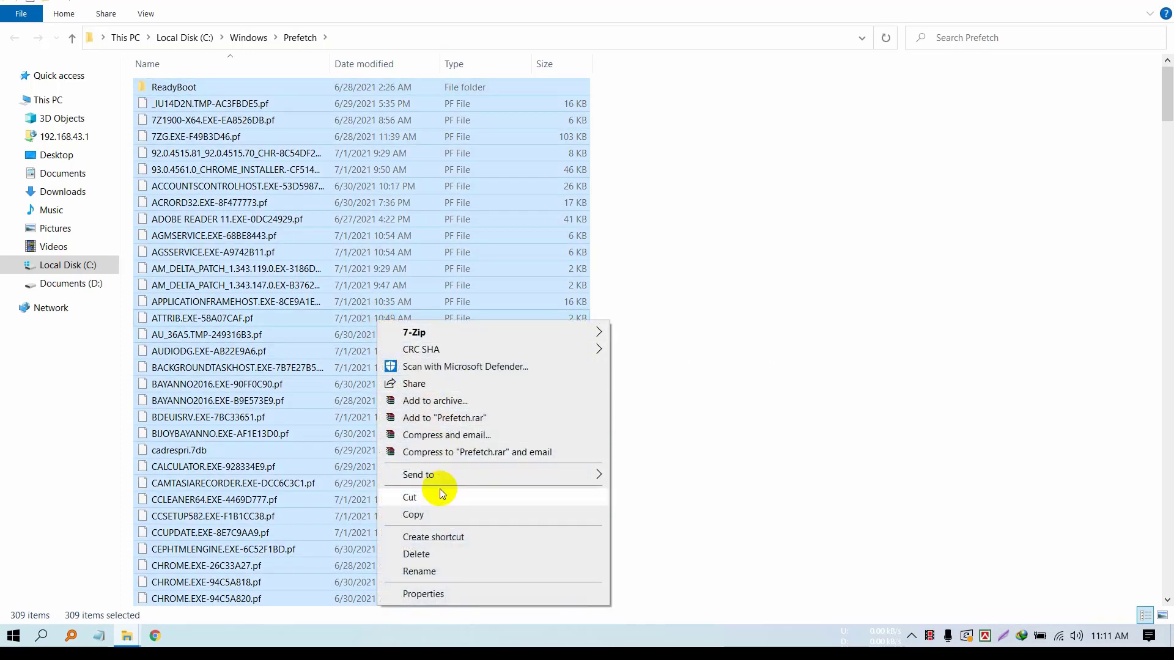
pyautogui.click(434, 554)
pyautogui.press('Delete')
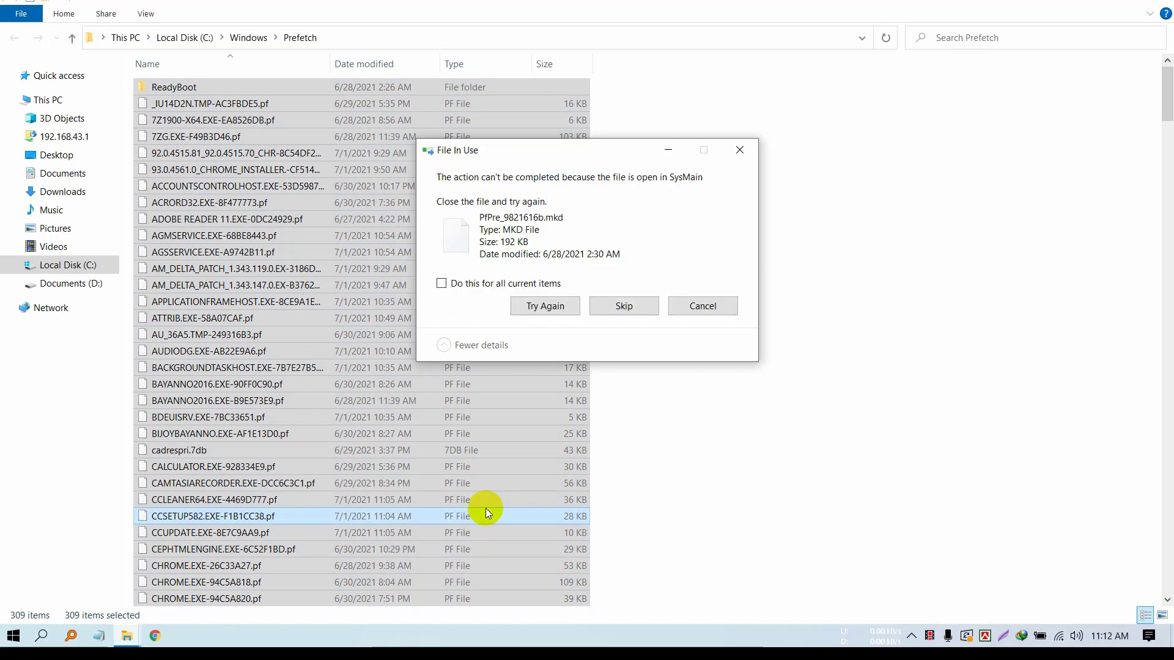
pyautogui.click(610, 318)
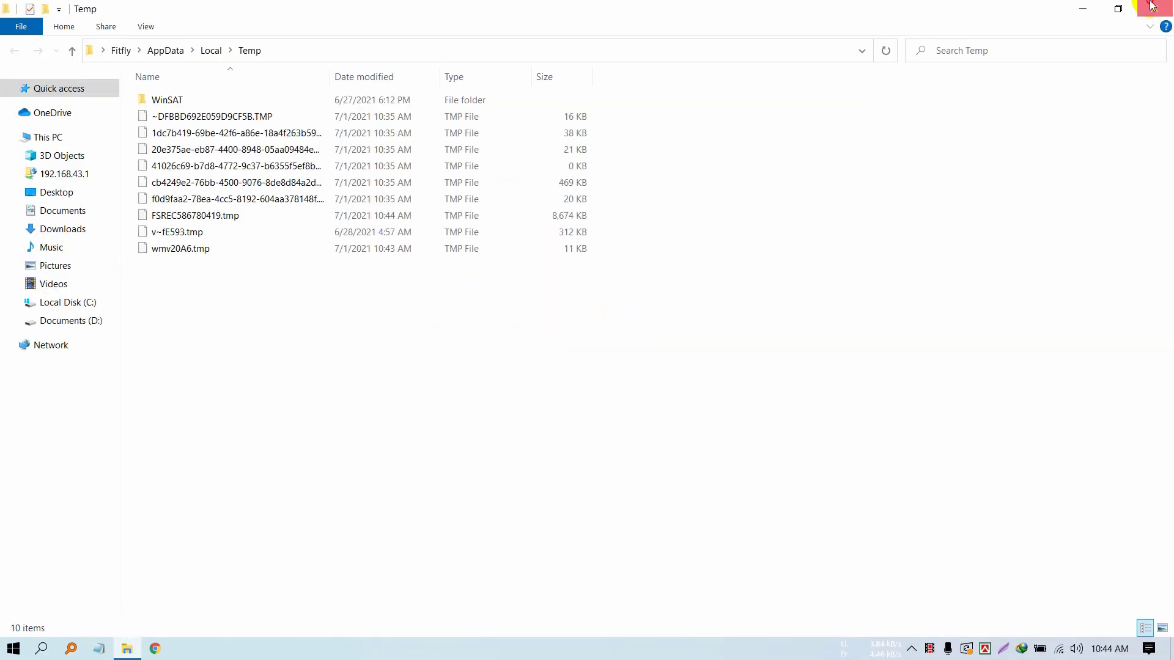
pyautogui.click(1152, 7)
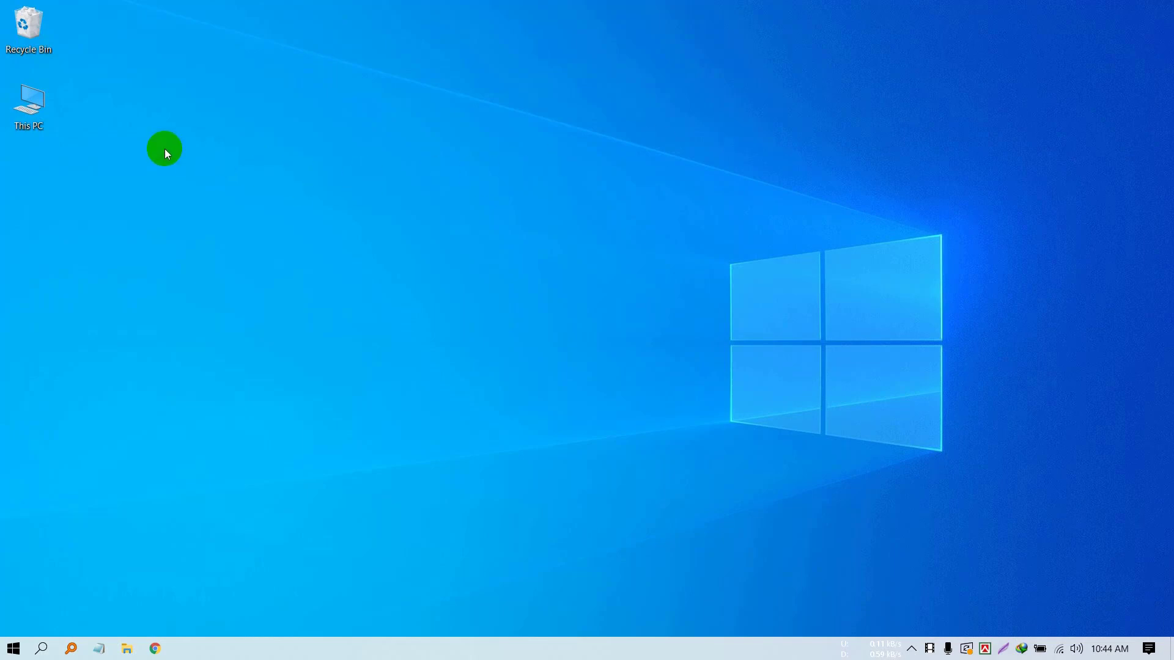
# Open the properties of Local Disk (C:) from This PC and start Disk Cleanup for the drive.
pyautogui.doubleClick(45, 105)
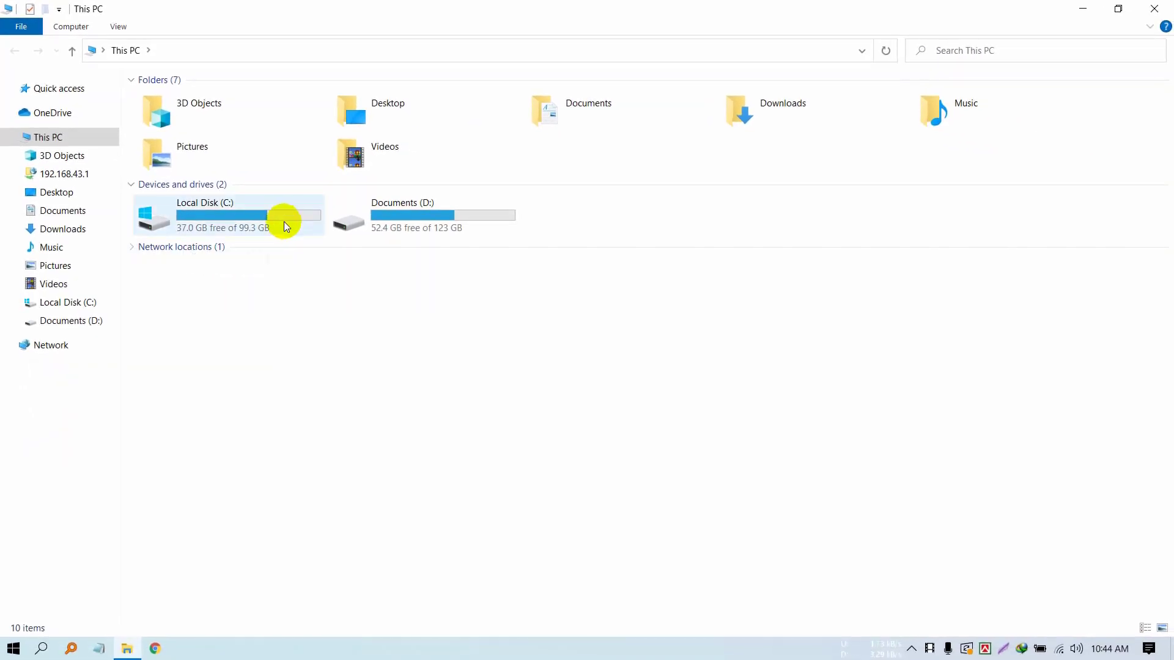
pyautogui.moveTo(277, 214)
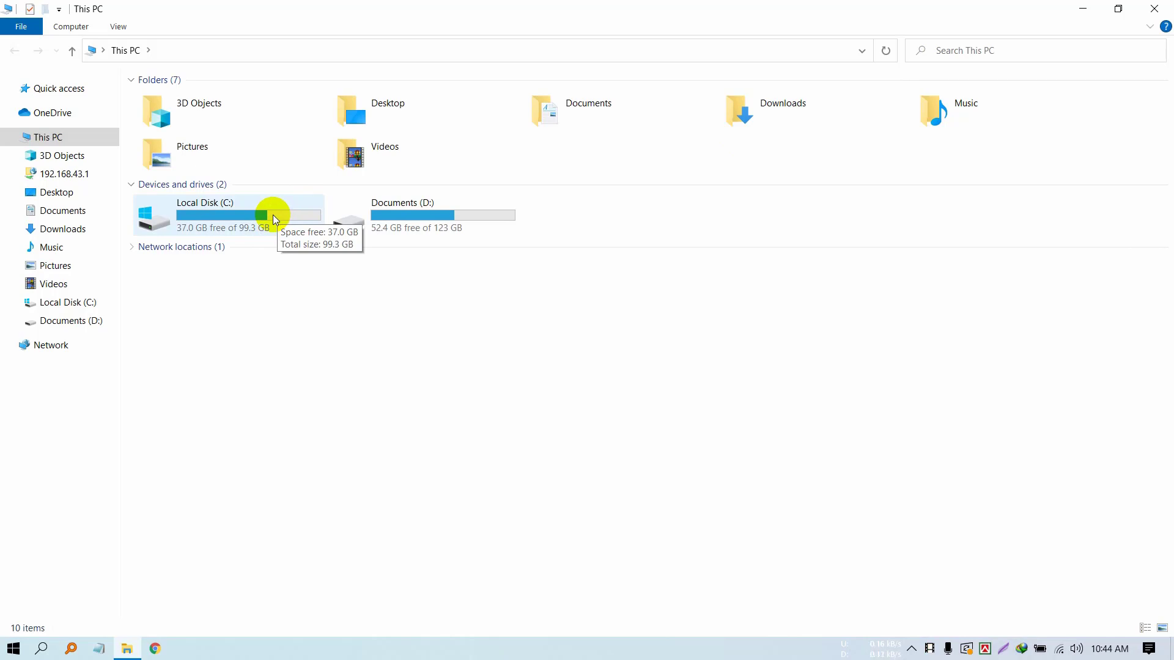
pyautogui.rightClick(274, 216)
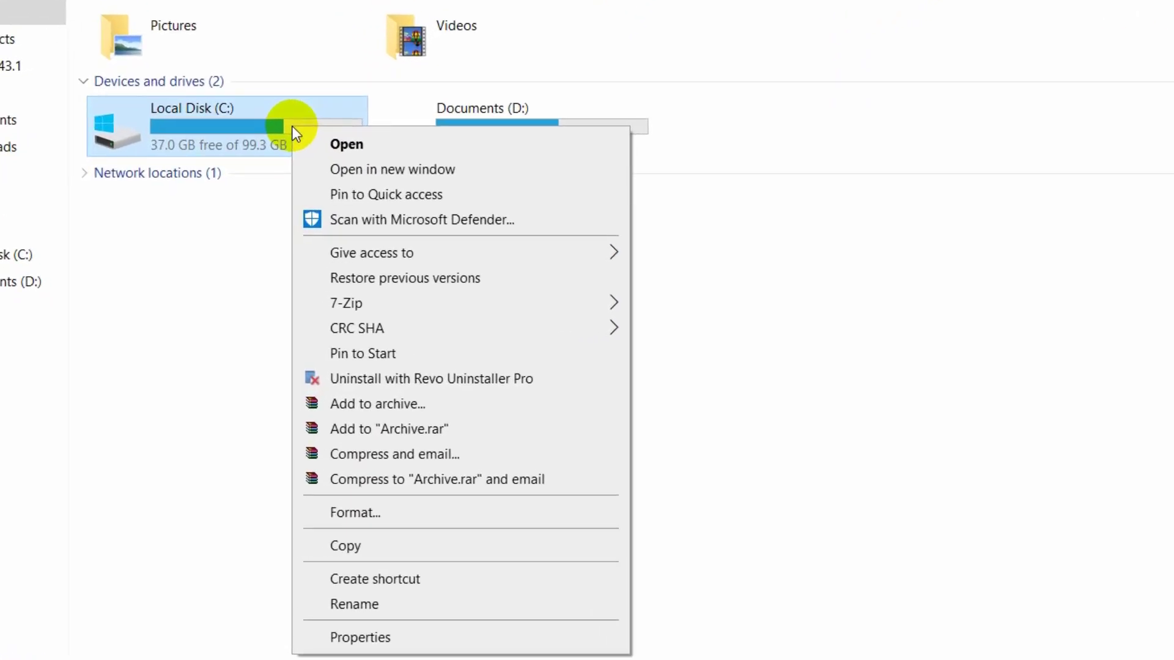
pyautogui.click(368, 639)
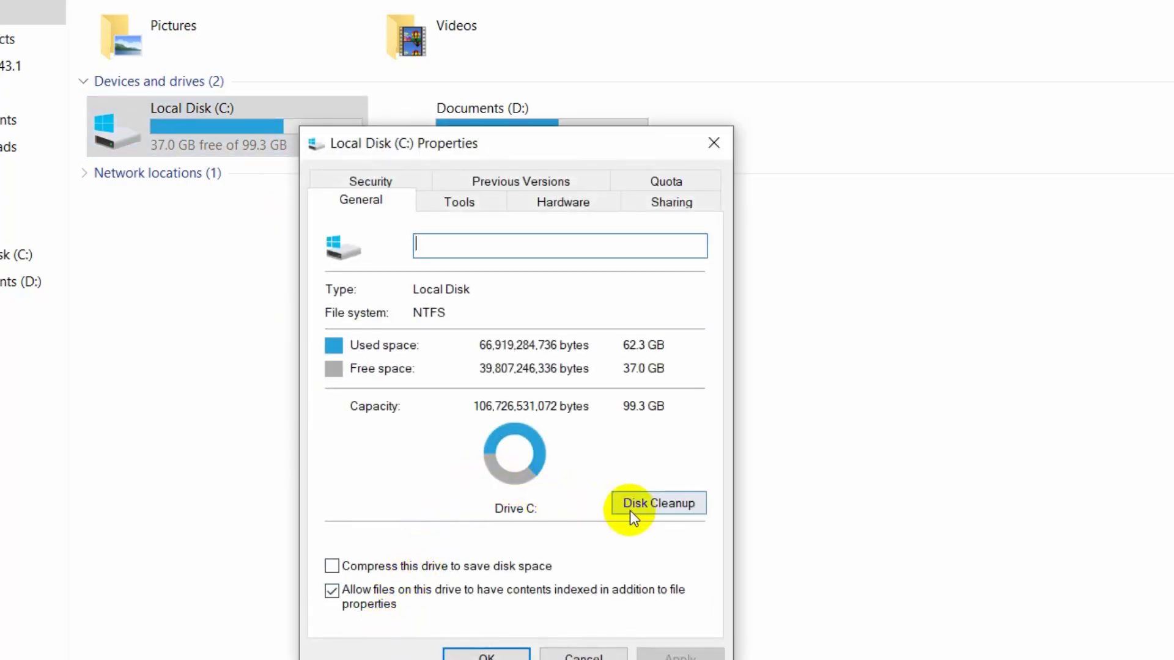
pyautogui.click(674, 503)
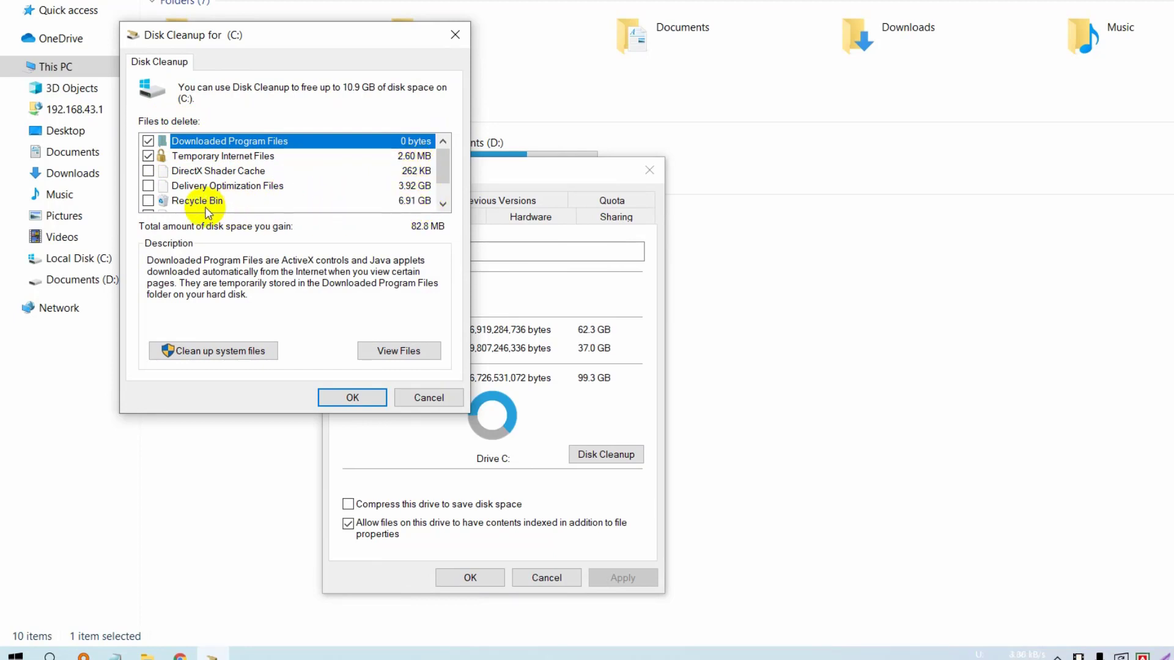
# Mark Recycle Bin, Delivery Optimization Files, DirectX Shader Cache and Temporary files for deletion in addition to the preselected categories.
pyautogui.click(148, 201)
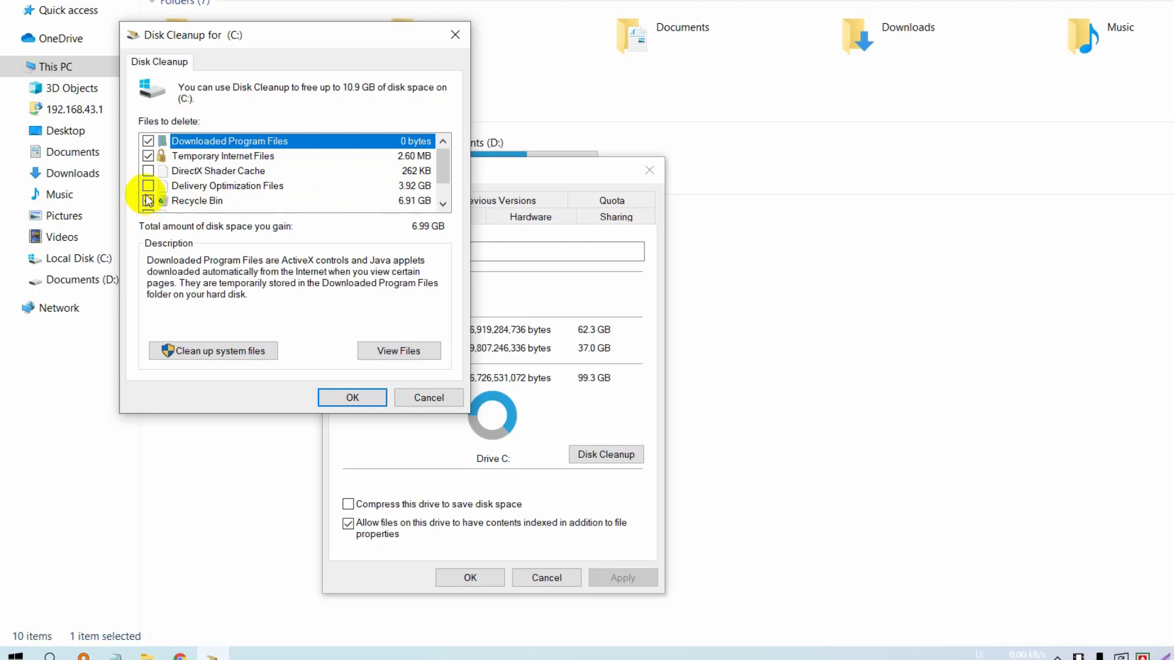
pyautogui.click(148, 186)
pyautogui.click(148, 171)
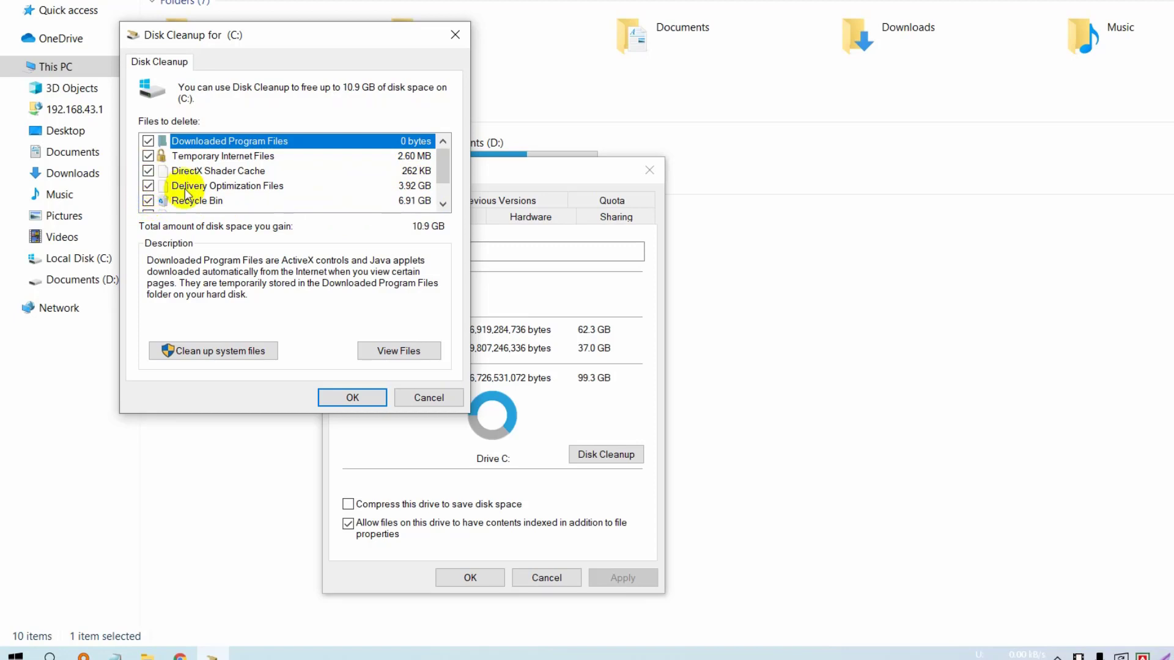
pyautogui.click(442, 204)
pyautogui.click(443, 204)
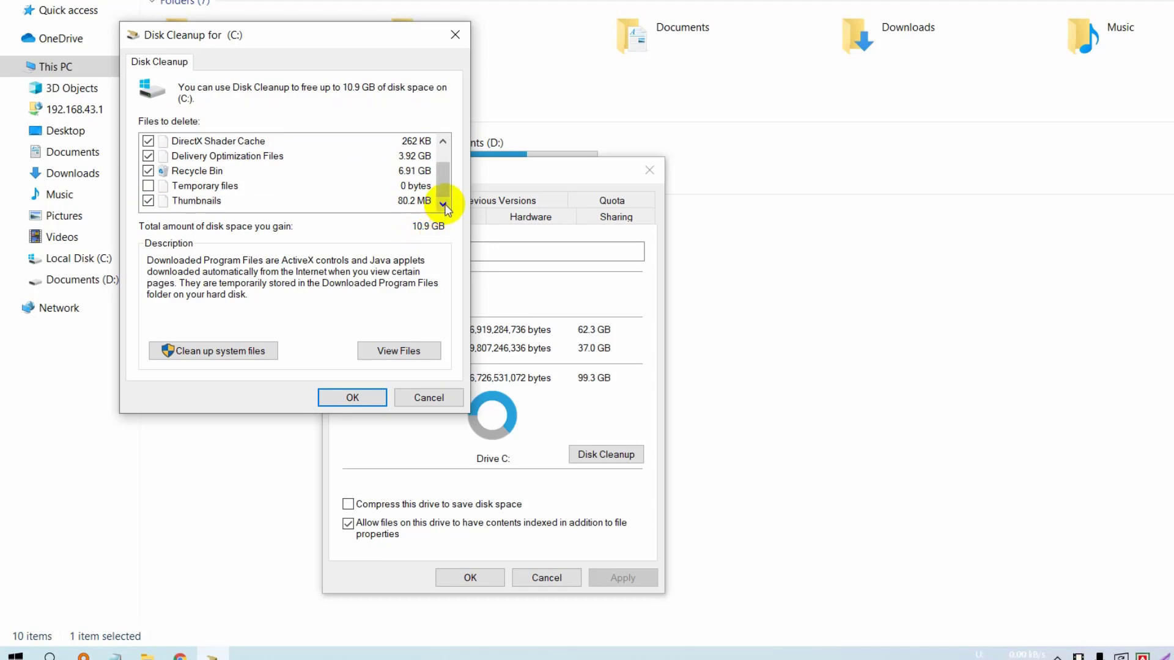
pyautogui.click(147, 186)
pyautogui.moveTo(444, 187); pyautogui.dragTo(440, 161)
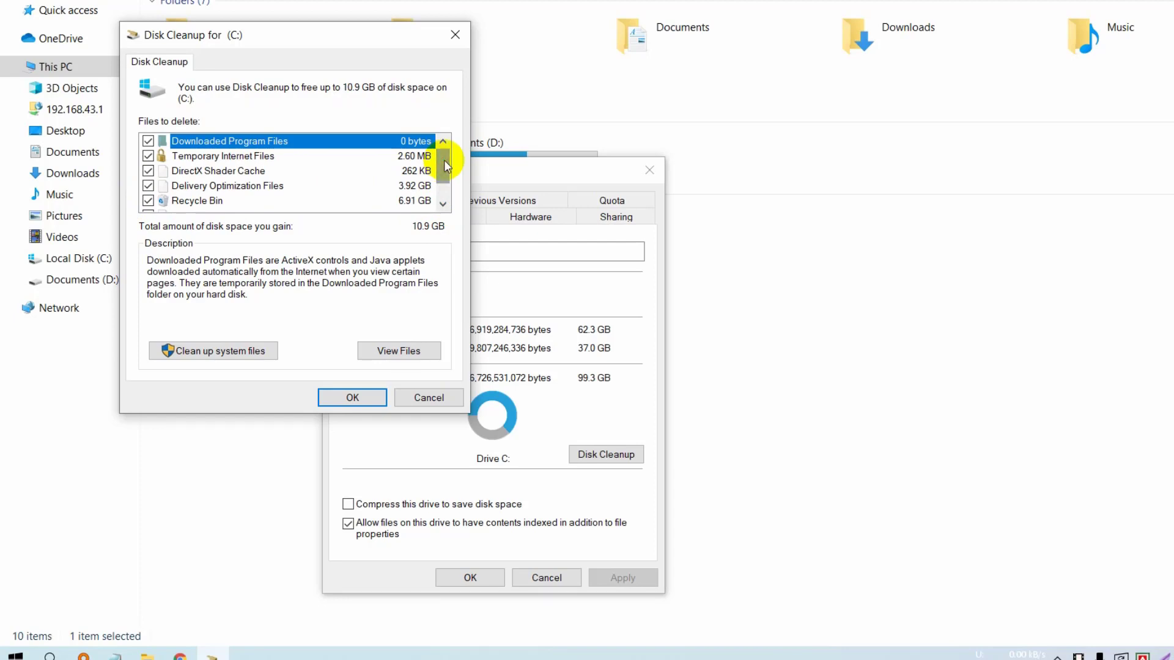
# Permanently delete the selected file categories, skipping all items that need administrator permission.
pyautogui.click(358, 398)
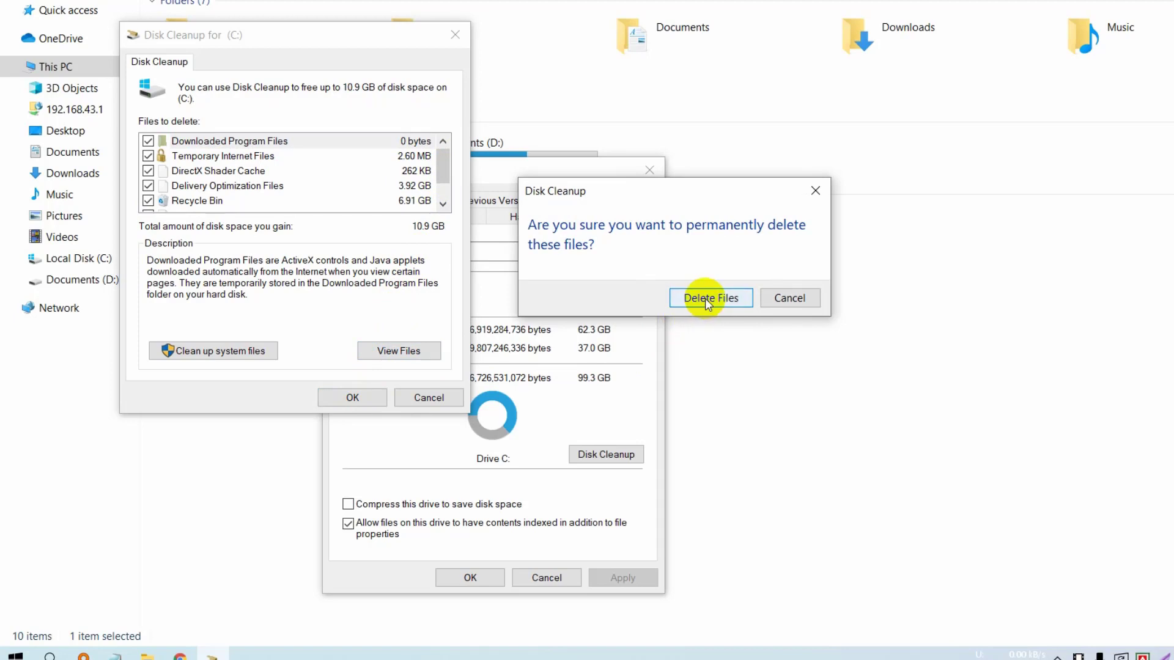
pyautogui.click(705, 298)
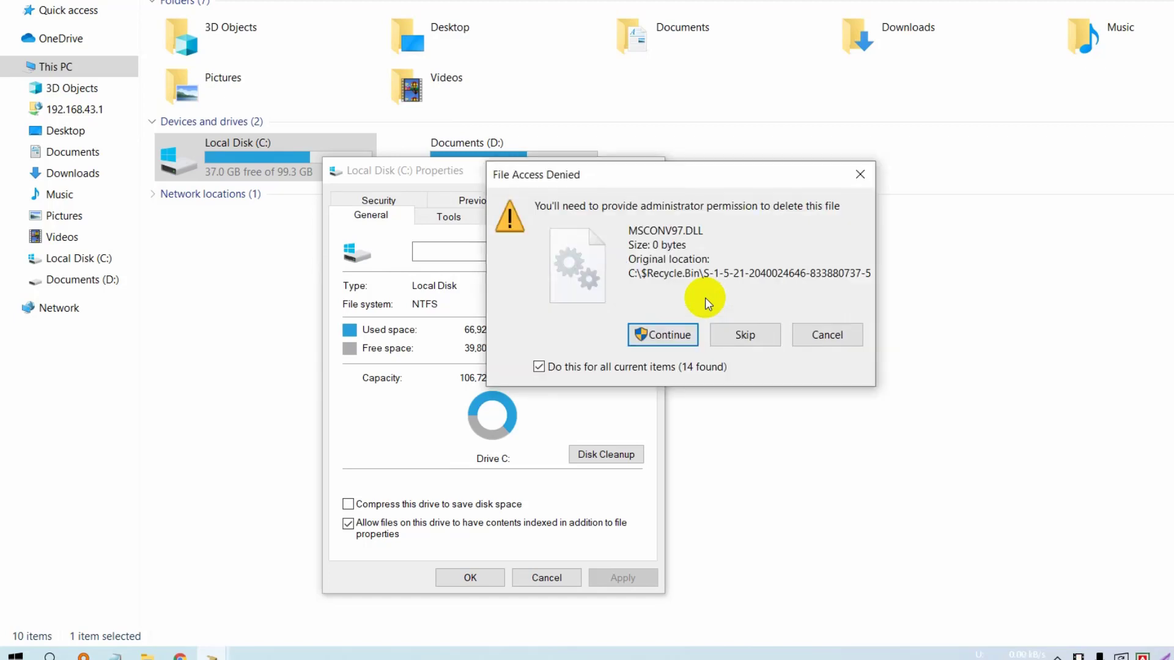
pyautogui.click(740, 330)
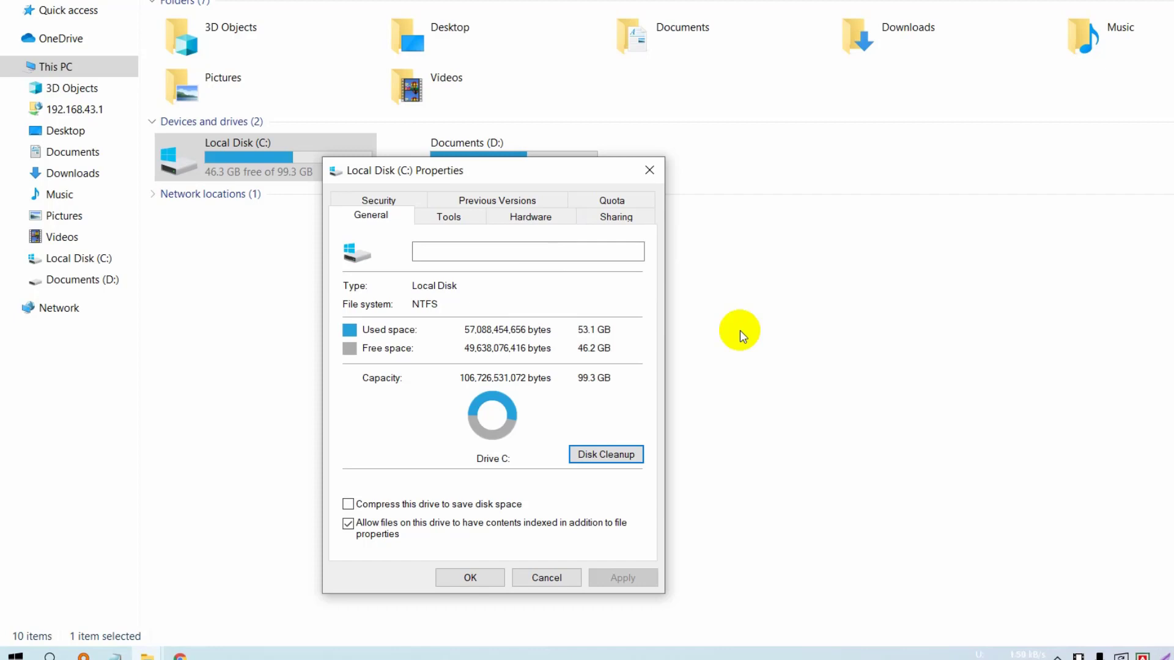
# Restart Disk Cleanup for drive C:, switch it to cleaning up system files and look through the file categories.
pyautogui.click(618, 455)
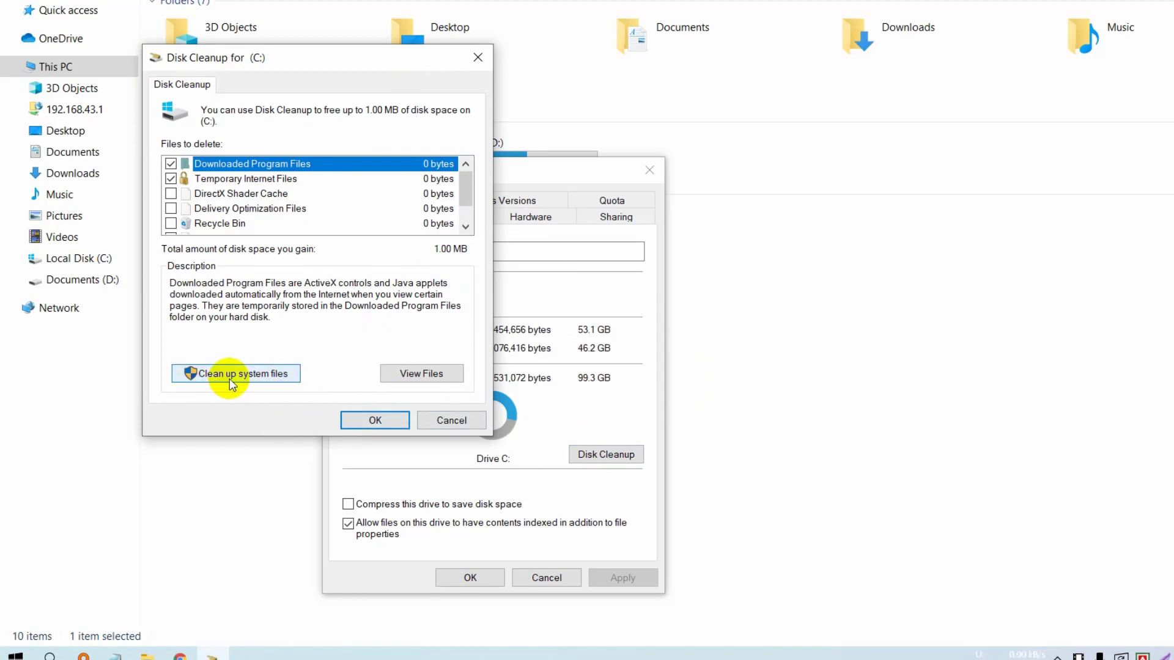
pyautogui.click(230, 373)
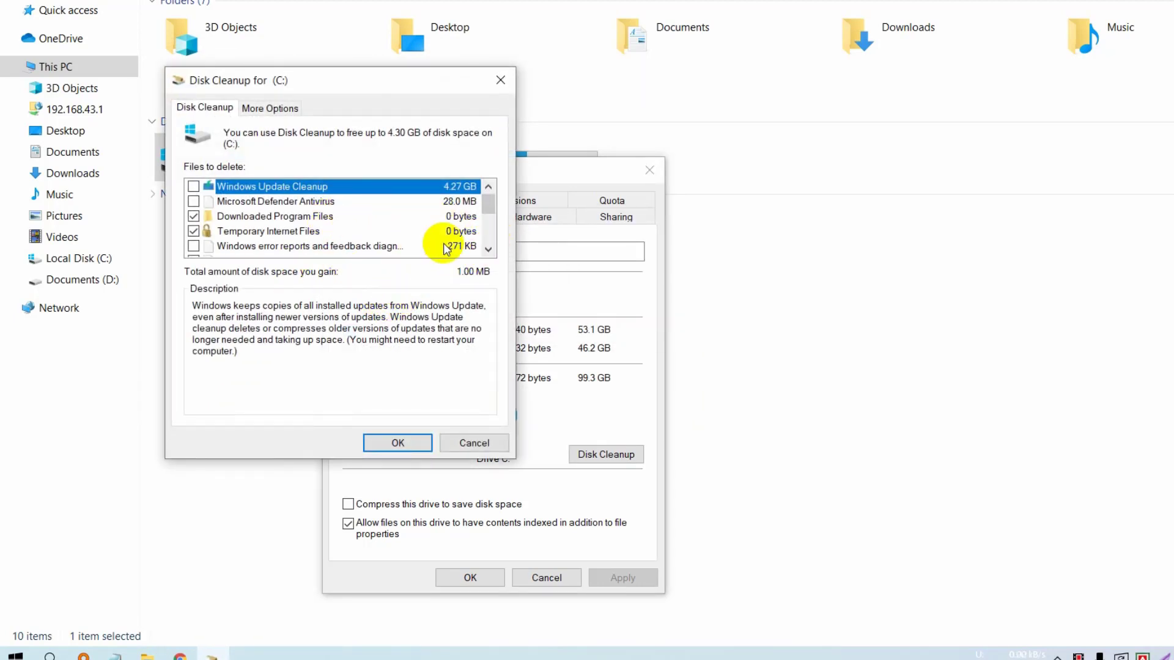
pyautogui.click(488, 250)
pyautogui.click(489, 249)
pyautogui.click(489, 249)
pyautogui.click(488, 250)
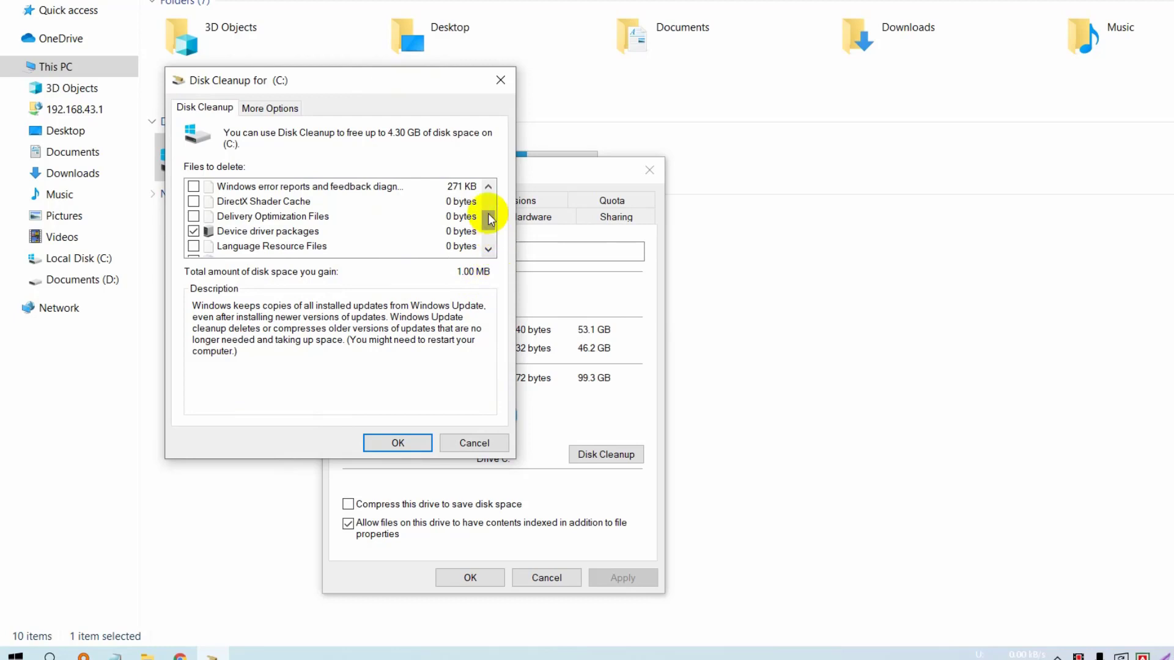
pyautogui.click(492, 189)
pyautogui.click(492, 188)
pyautogui.click(492, 188)
pyautogui.click(492, 188)
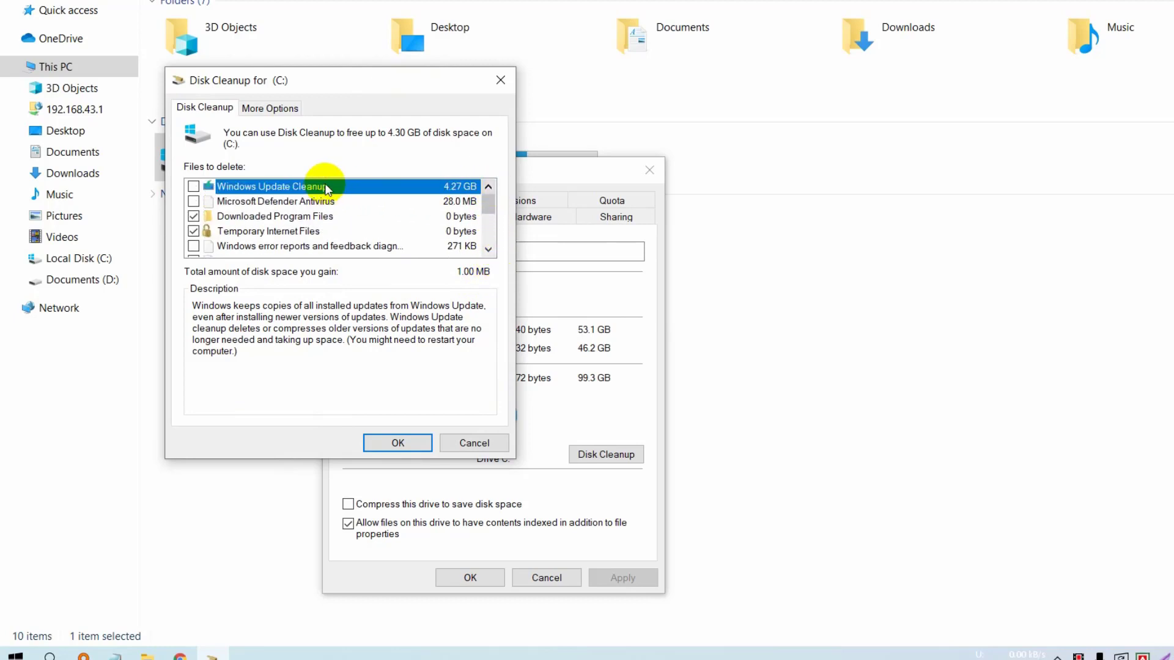
# Add Windows Update Cleanup, Microsoft Defender Antivirus and the Windows error reports to the system files to delete.
pyautogui.click(193, 187)
pyautogui.click(193, 202)
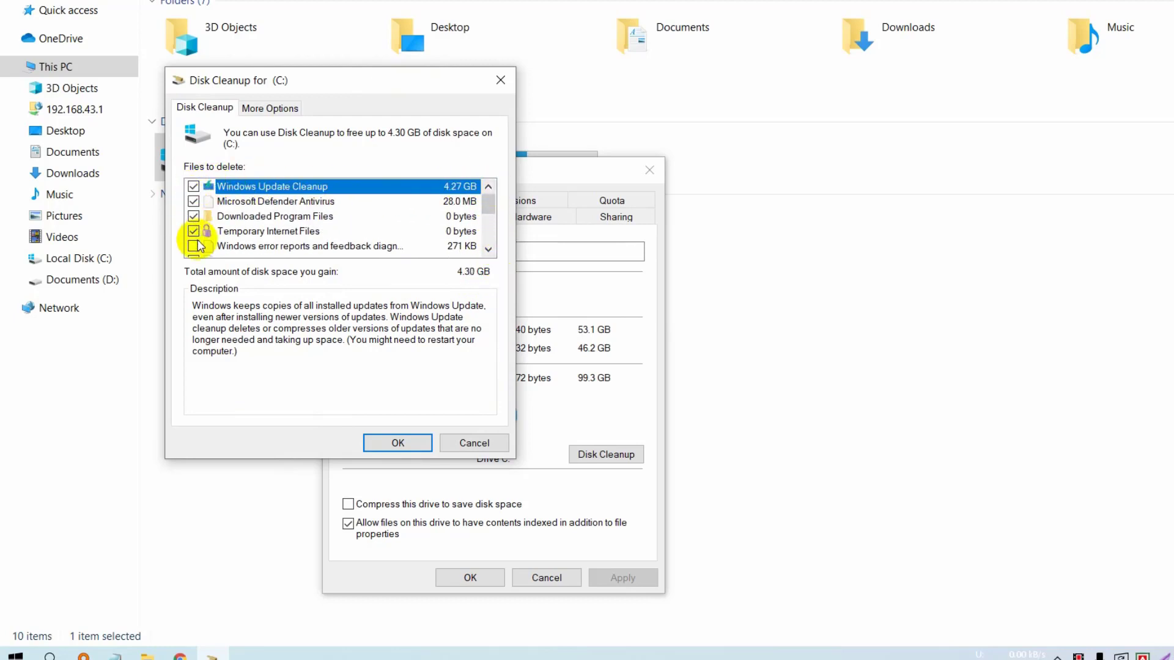
pyautogui.click(193, 245)
pyautogui.scroll(-1, 208, 239)
pyautogui.scroll(-1, 207, 238)
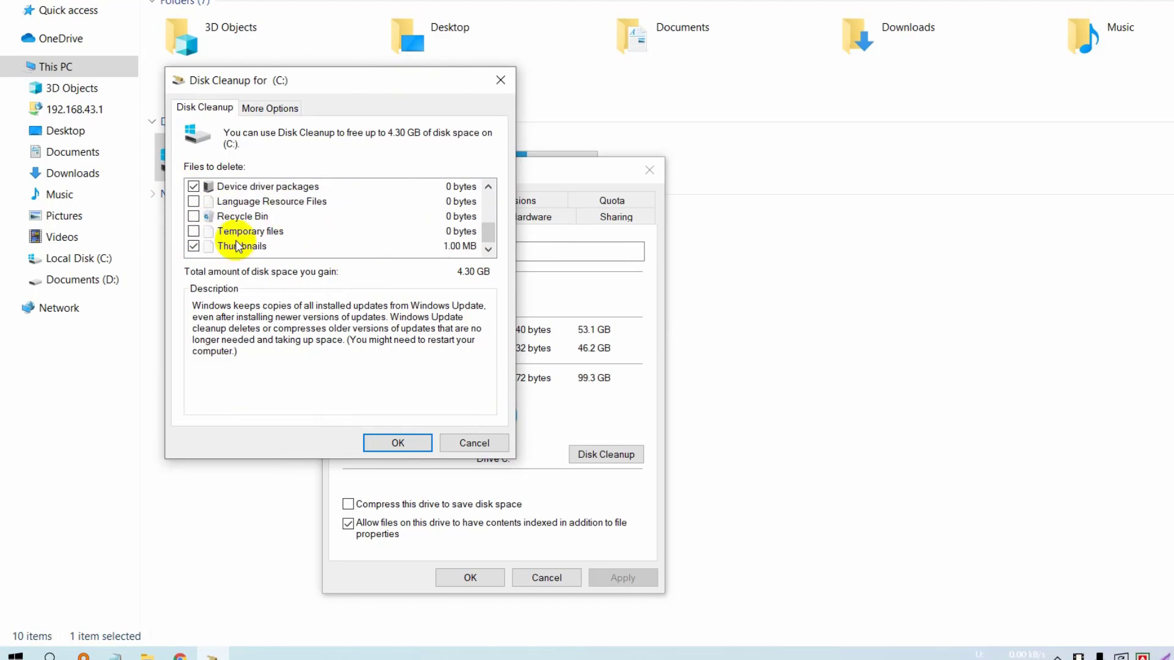
# Permanently delete the selected system files, close the drive's properties and check the free space on Local Disk (C:).
pyautogui.click(397, 443)
pyautogui.click(709, 291)
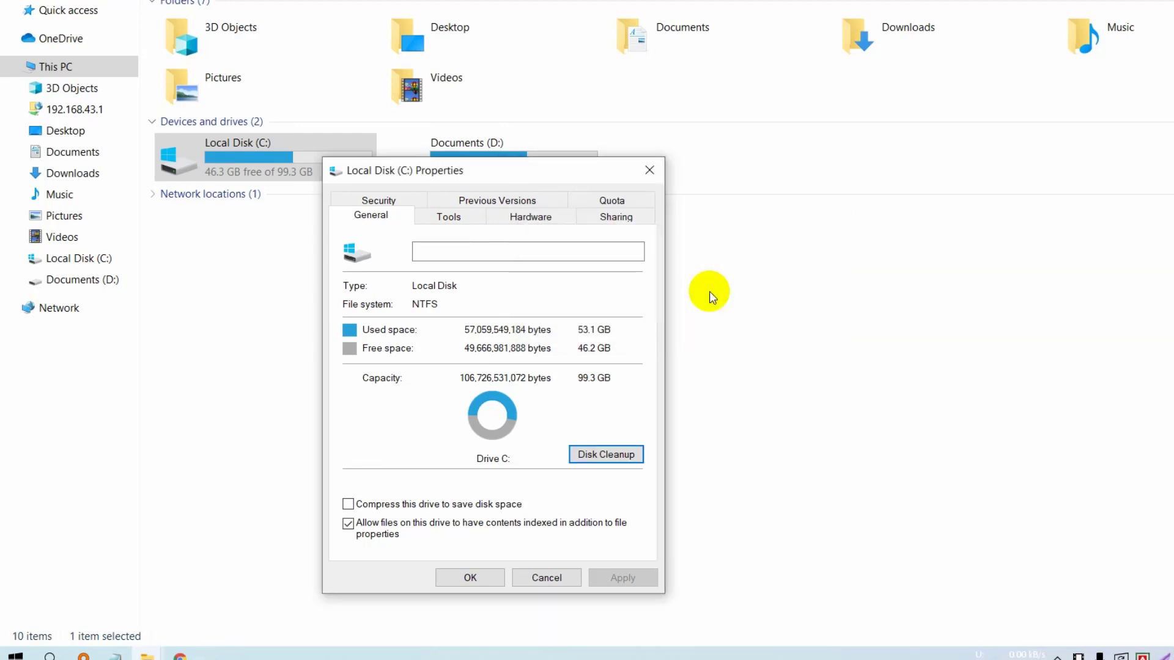
pyautogui.click(558, 578)
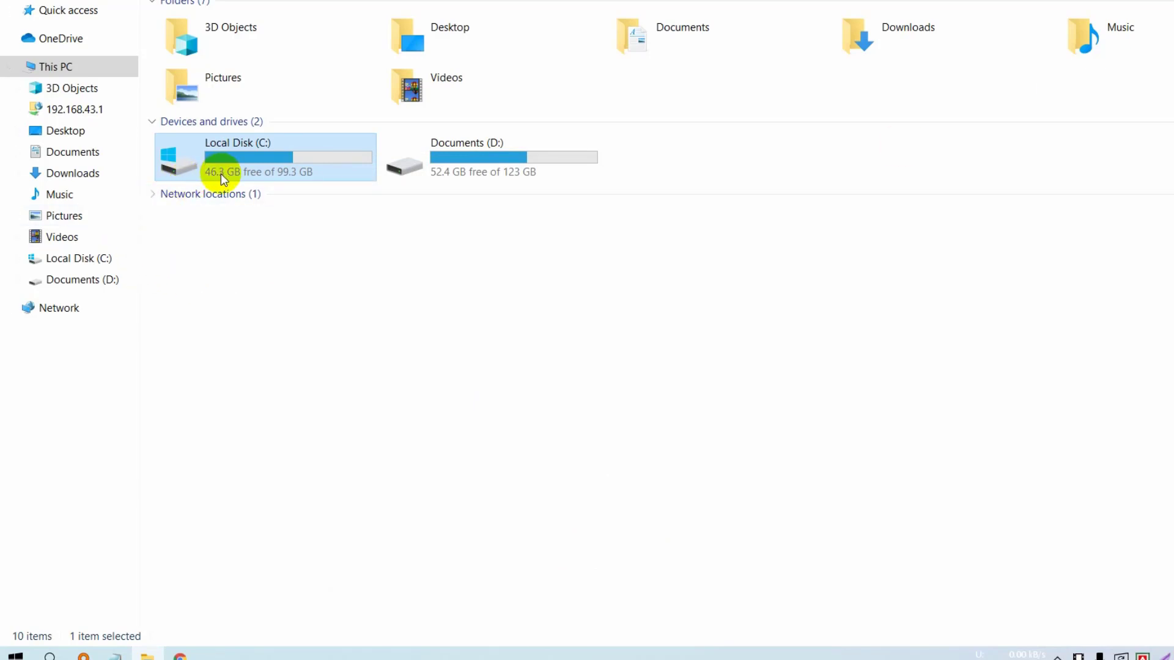
pyautogui.moveTo(235, 179)
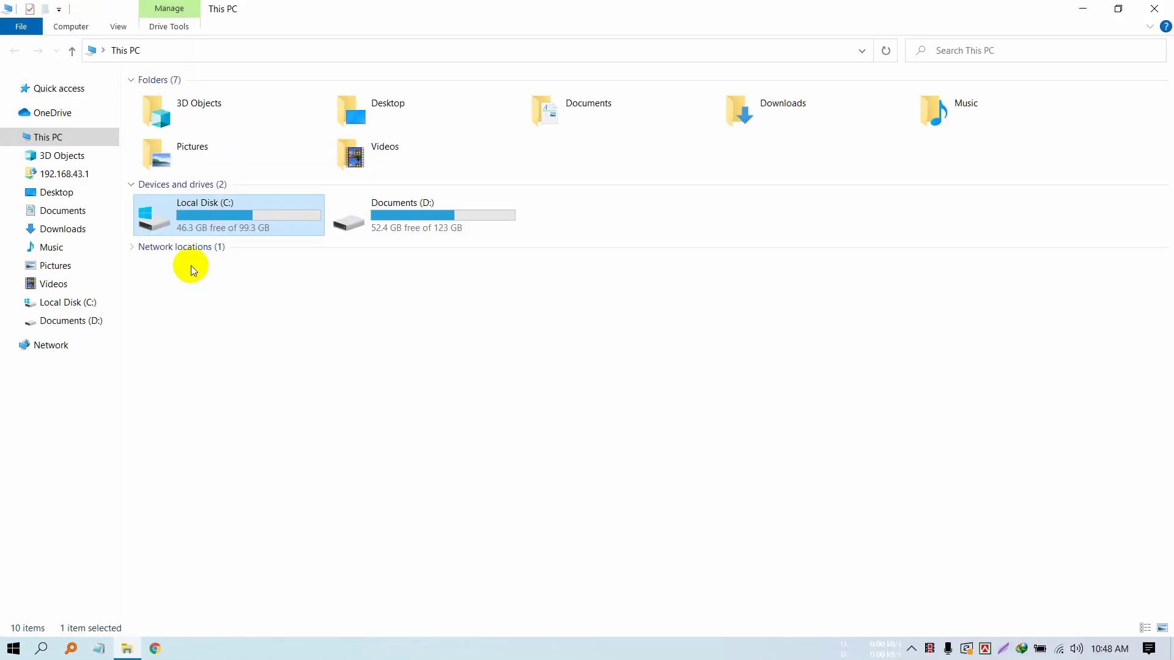
# Open the Windows list of installed apps and show the uninstall option for Camtasia 2021.
pyautogui.click(76, 28)
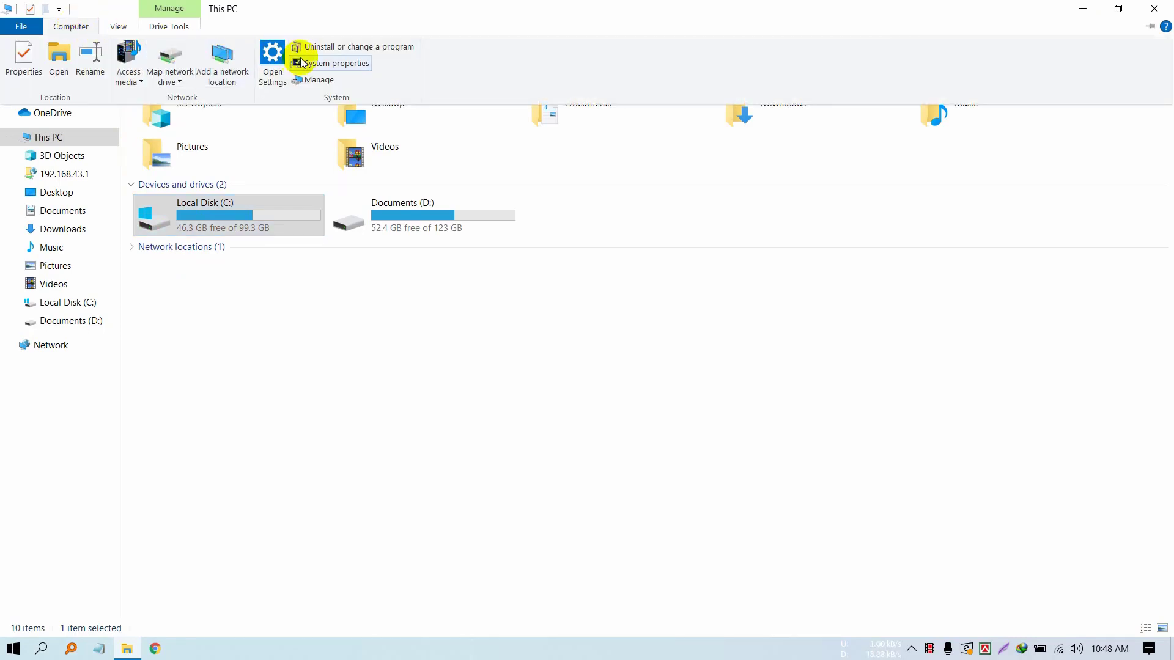
pyautogui.click(365, 48)
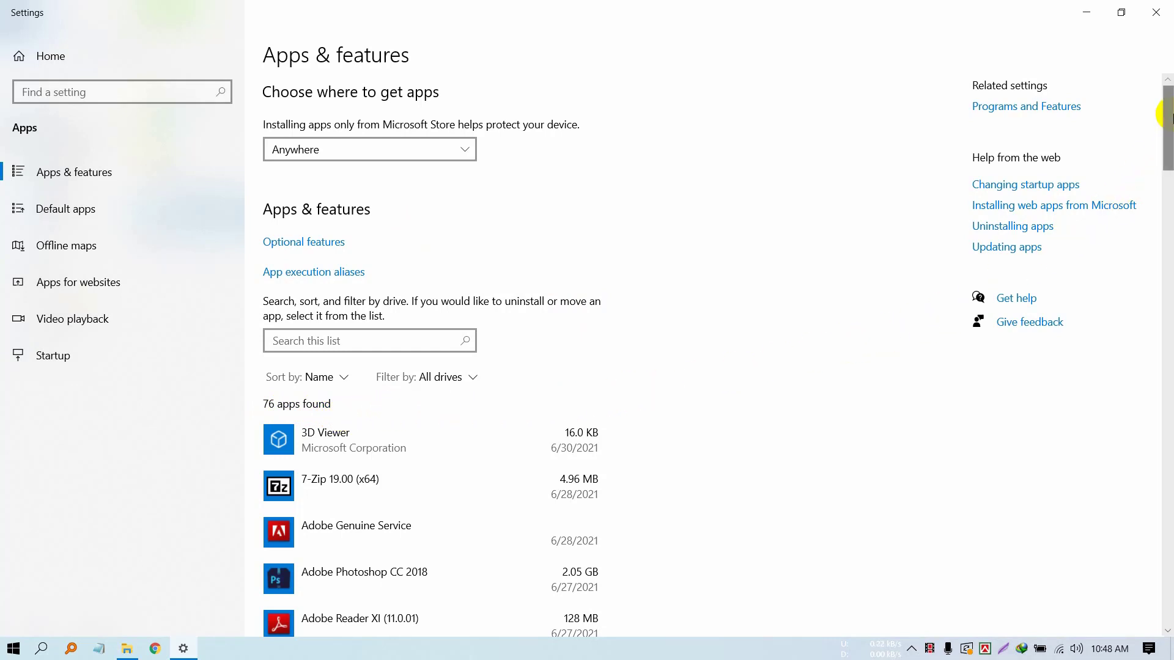
pyautogui.moveTo(1168, 104); pyautogui.dragTo(1169, 206)
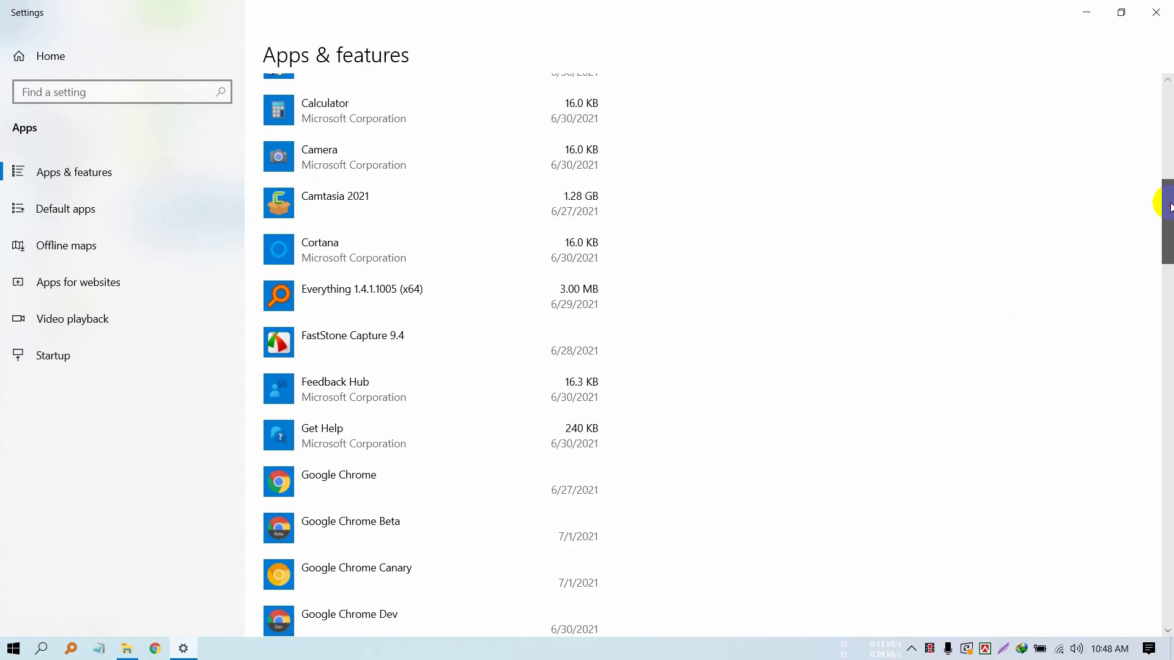
pyautogui.click(380, 205)
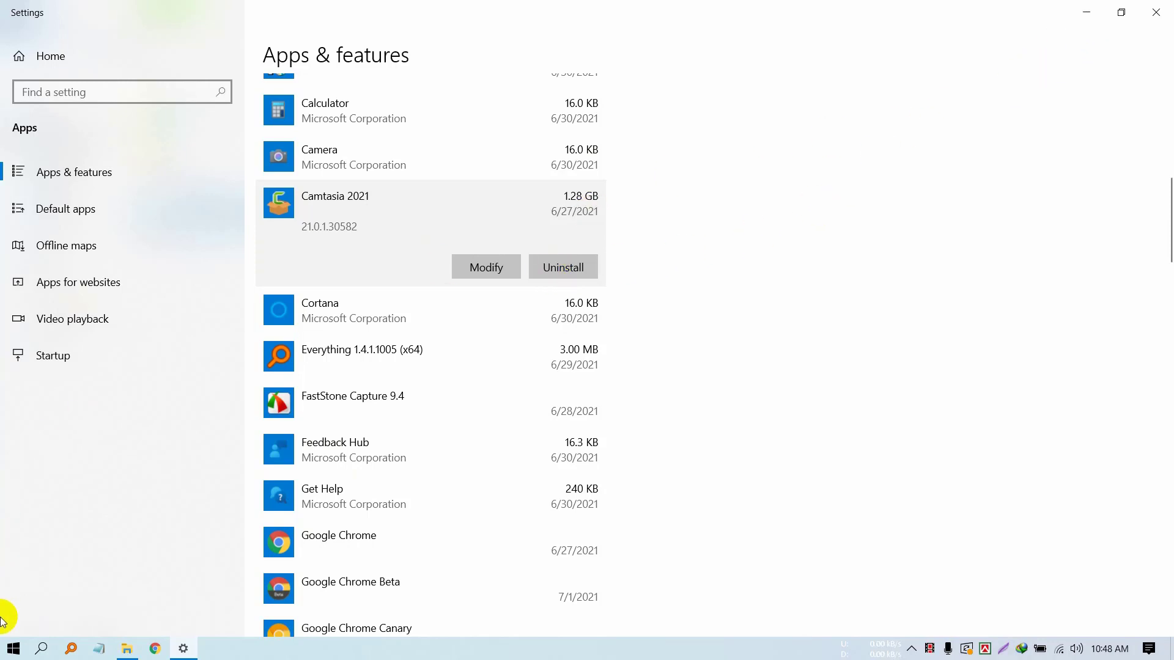
# Switch to Revo Uninstaller Pro and decline the offered program update.
pyautogui.click(12, 648)
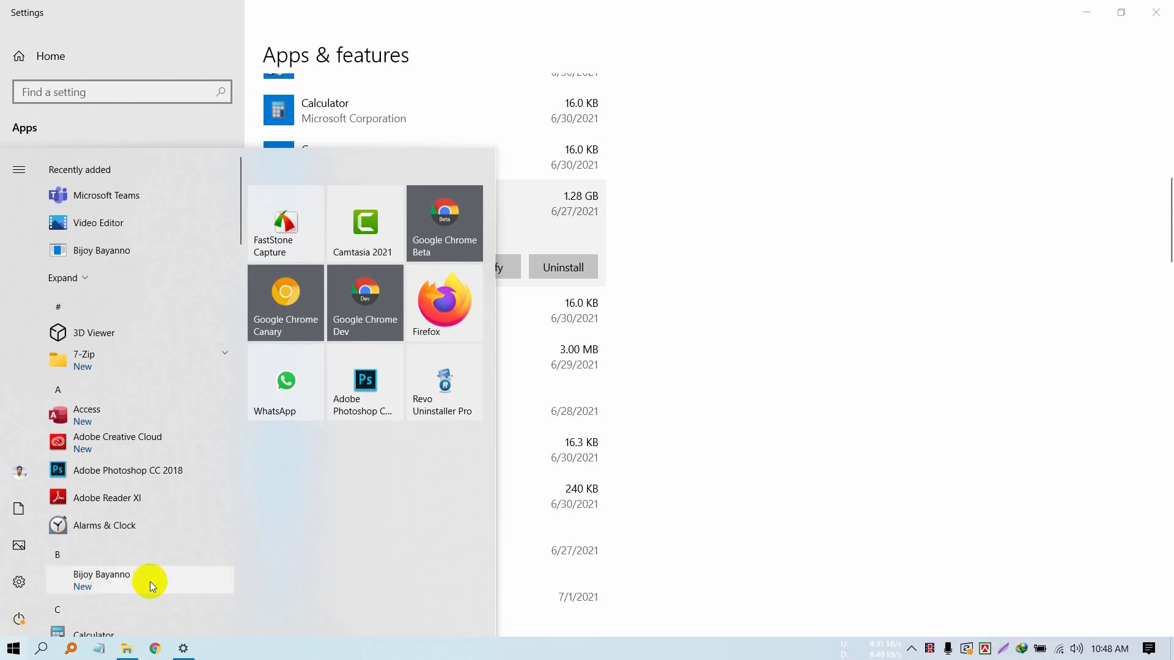
pyautogui.click(450, 402)
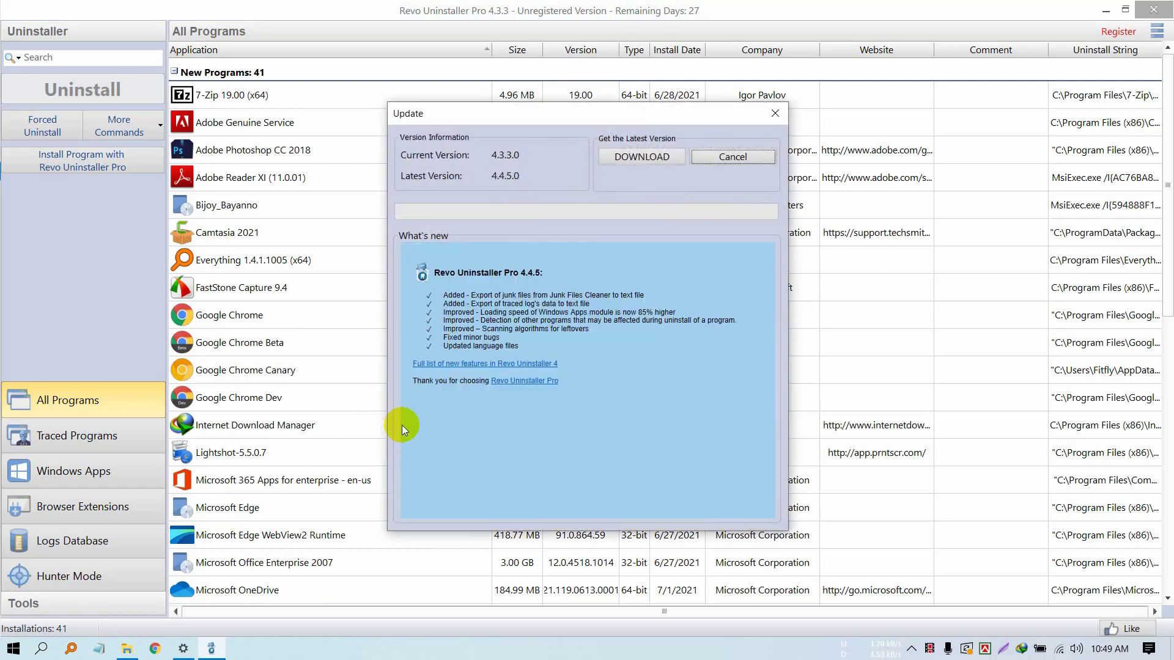
pyautogui.click(717, 158)
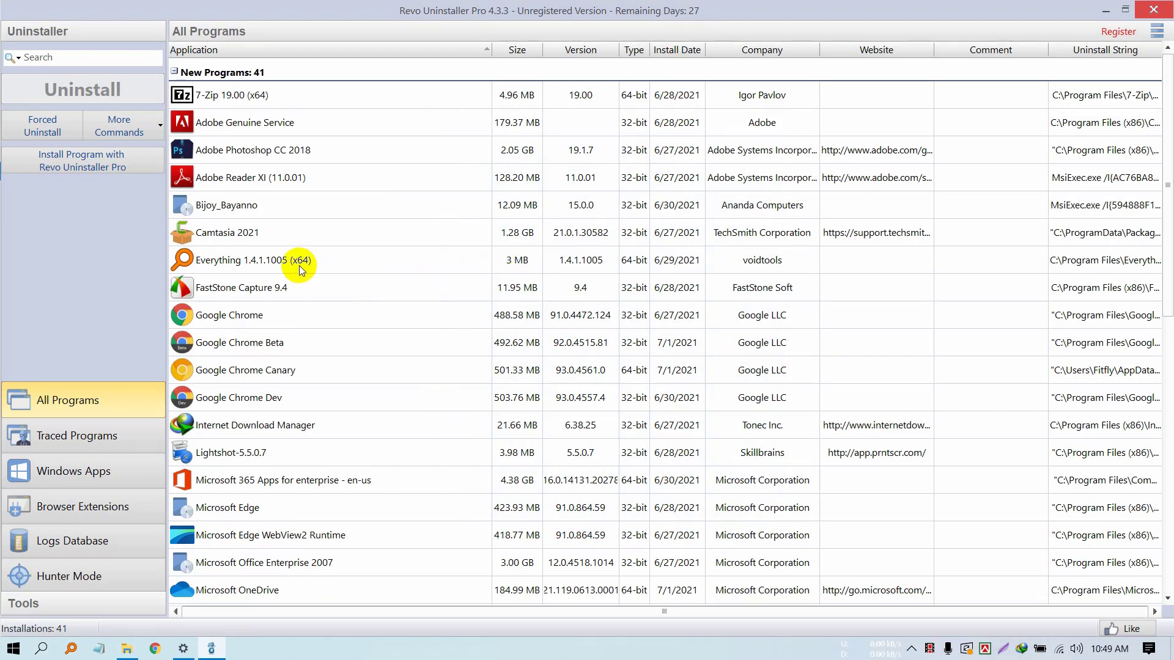
# Uninstall Camtasia 2021 without making a System Restore Point or a full Registry Backup, and finish its built-in uninstaller.
pyautogui.click(223, 239)
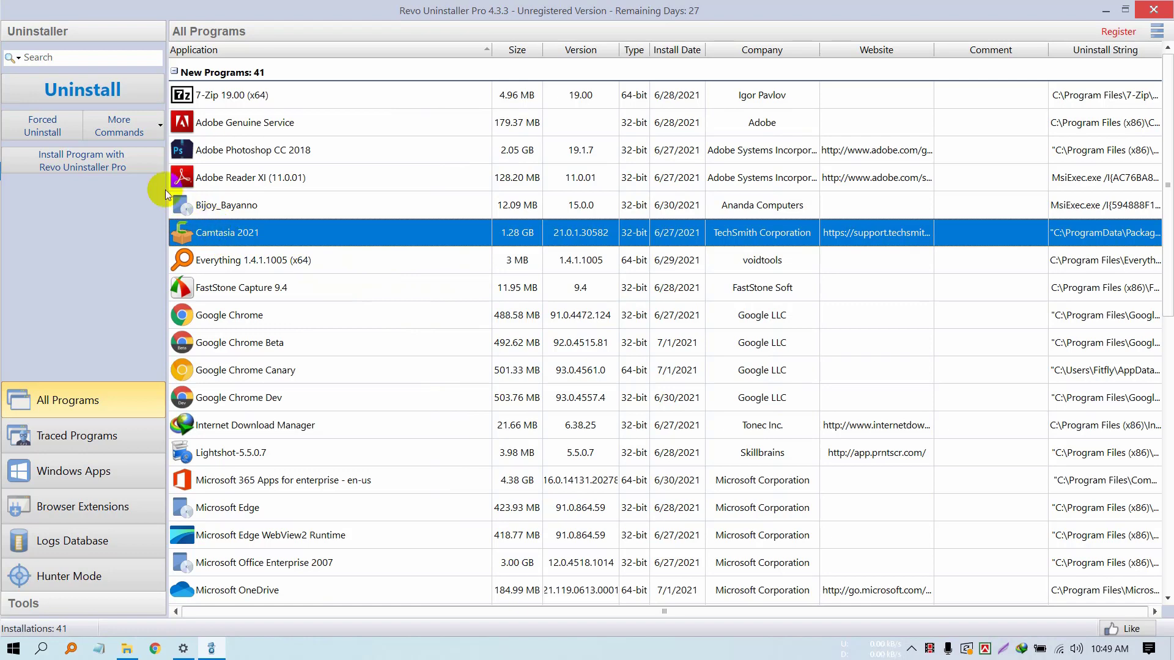
pyautogui.click(71, 90)
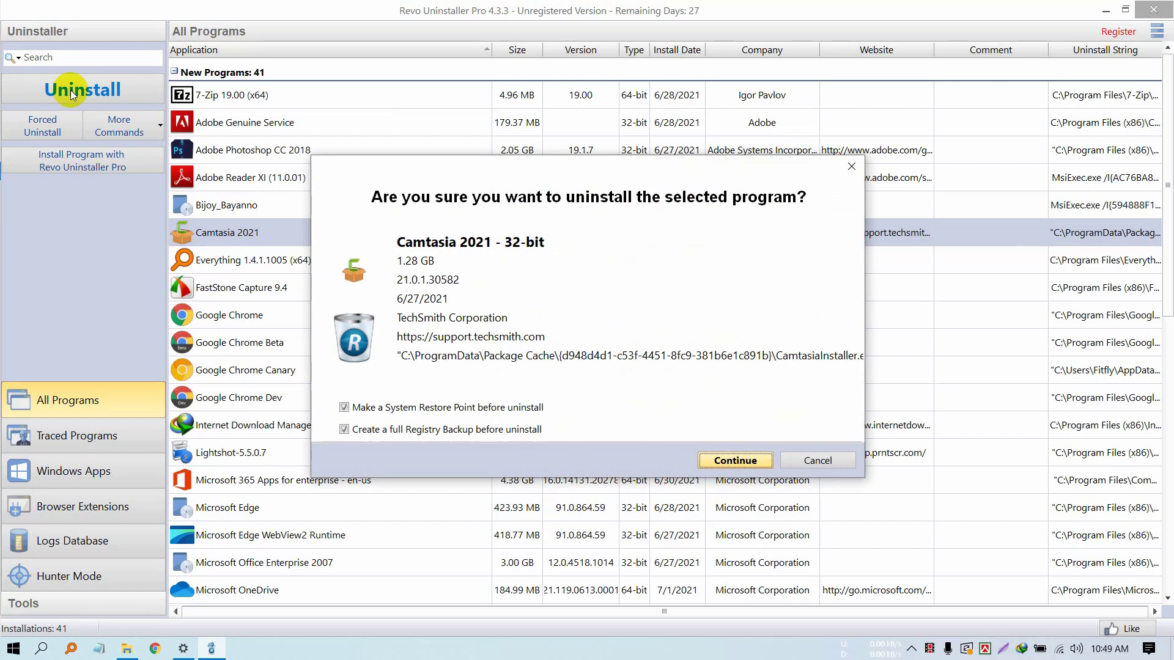
pyautogui.click(343, 408)
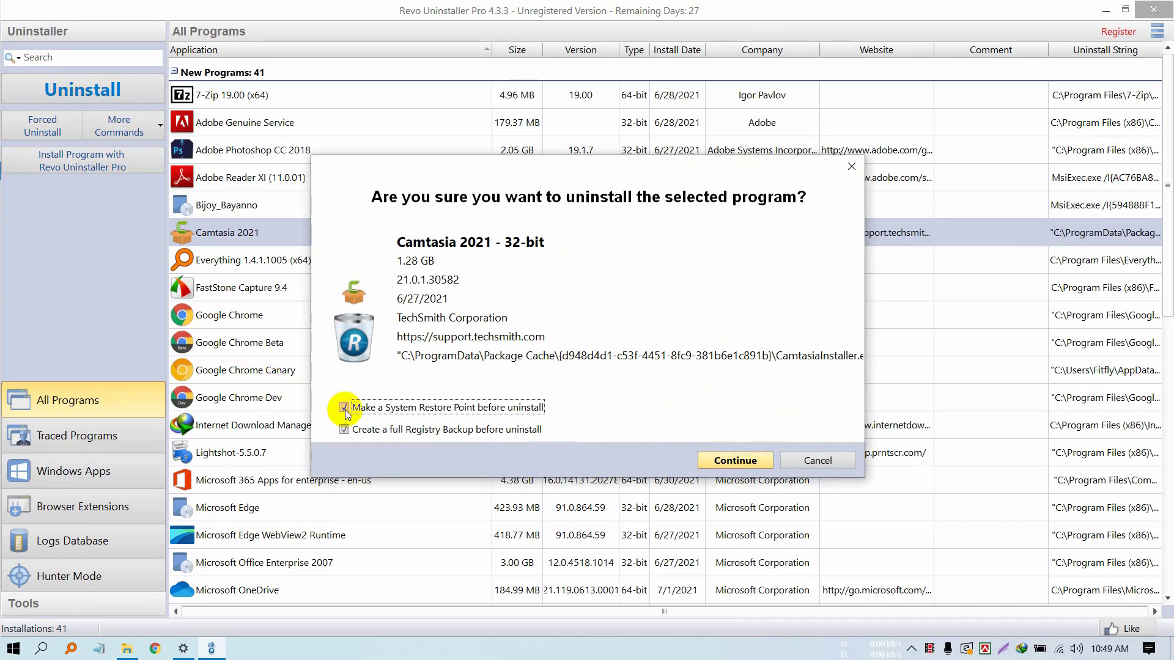
pyautogui.click(344, 430)
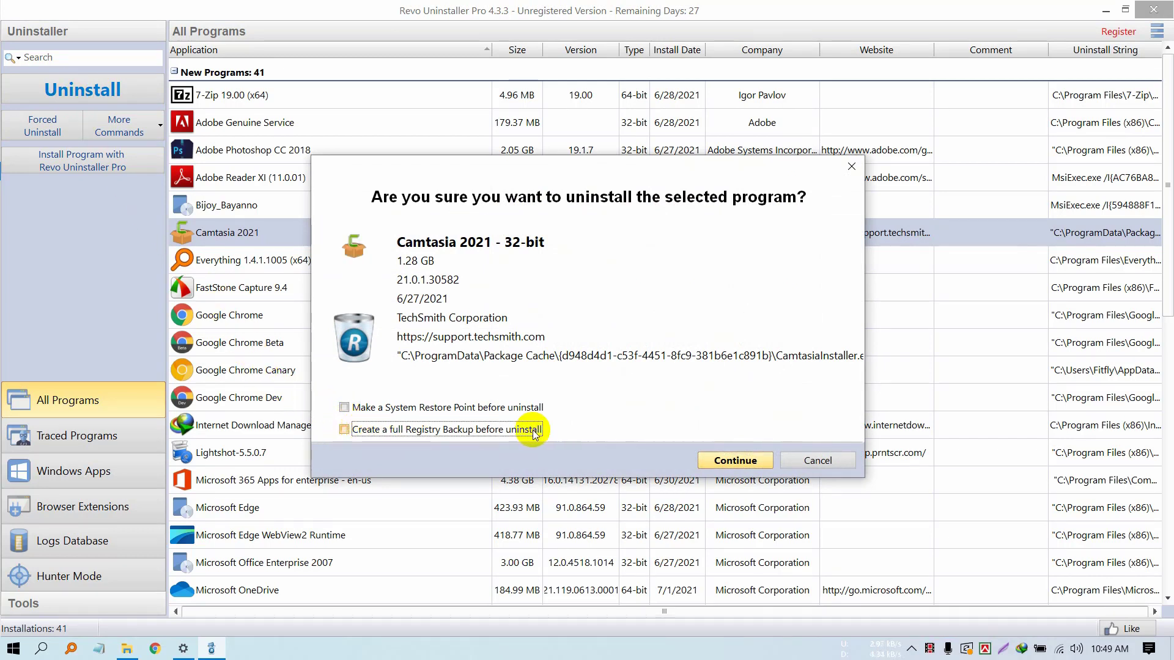
pyautogui.click(735, 461)
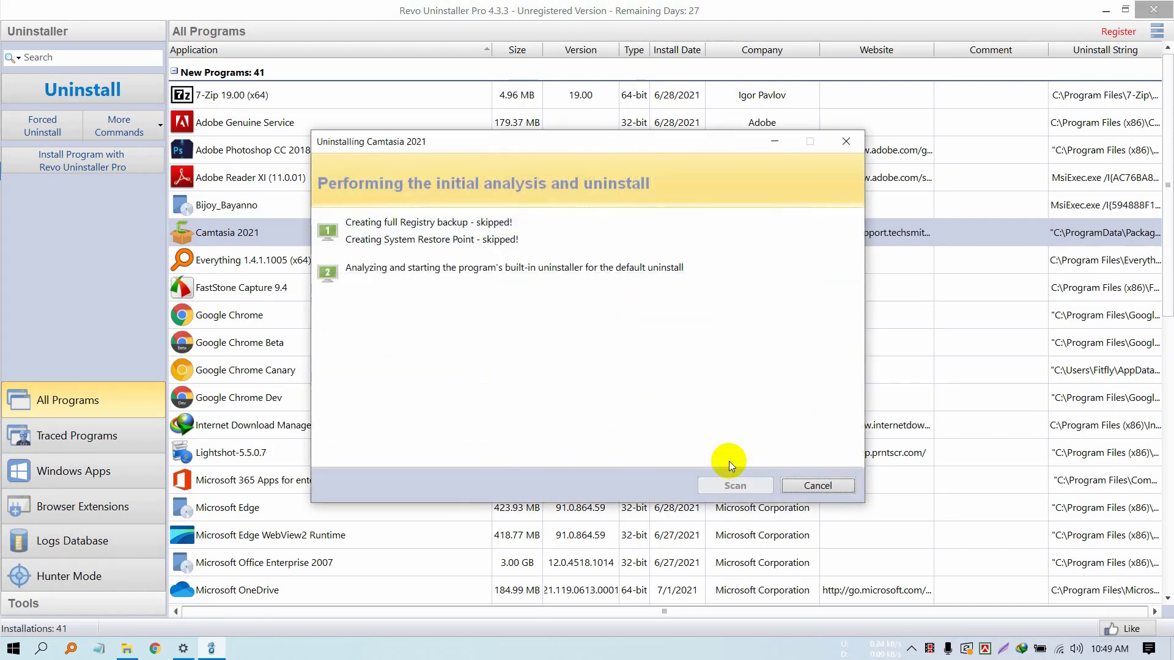
pyautogui.click(663, 418)
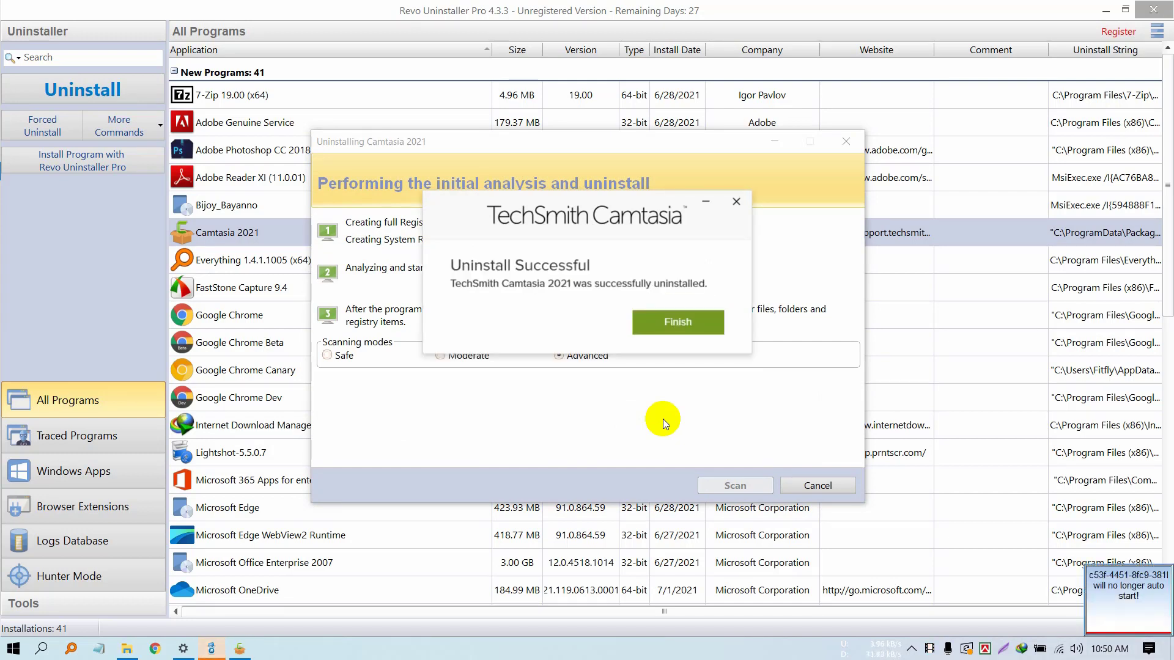
pyautogui.click(670, 327)
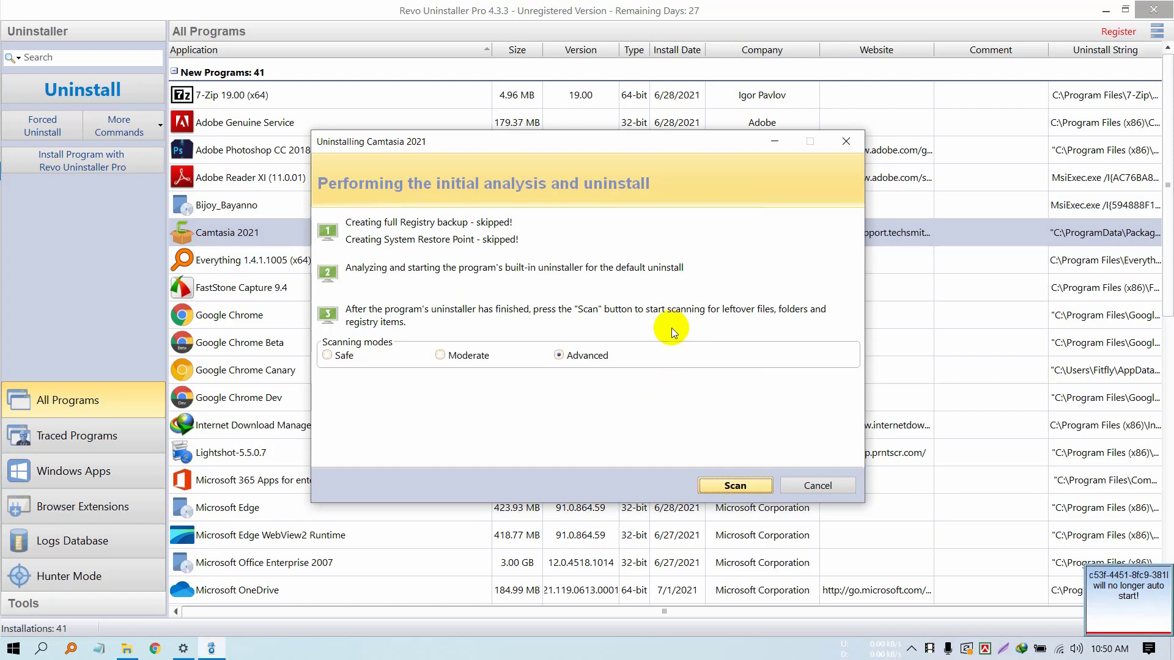
# Scan for Camtasia 2021 leftovers in Advanced mode and delete all of the leftover Registry items found.
pyautogui.click(559, 355)
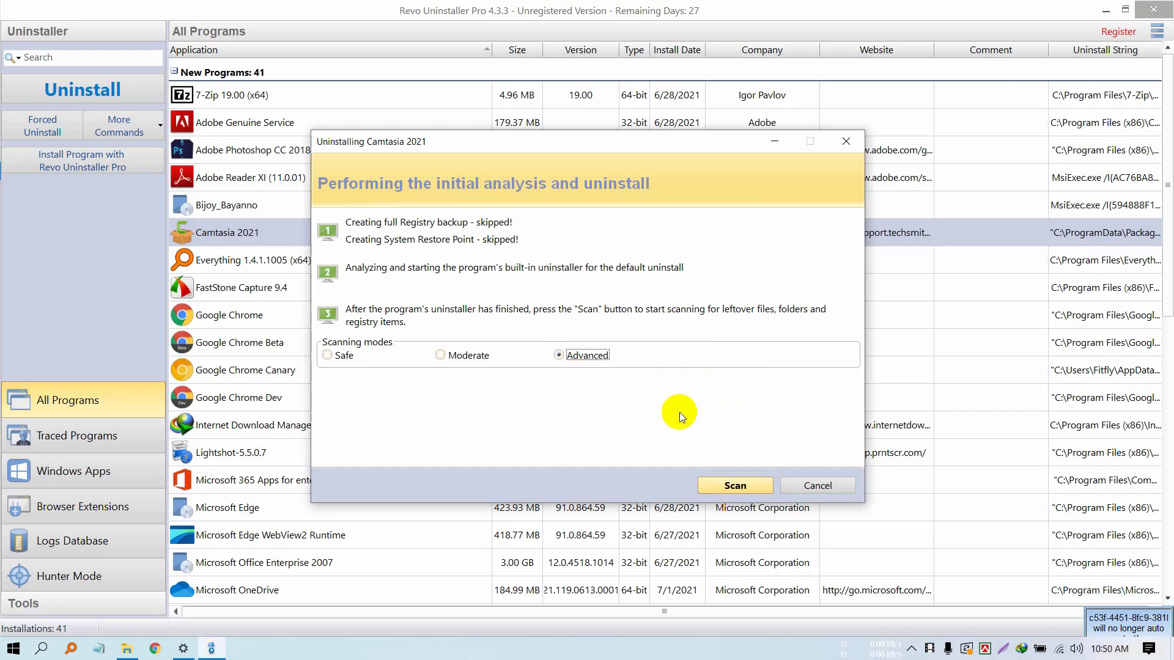
pyautogui.click(742, 485)
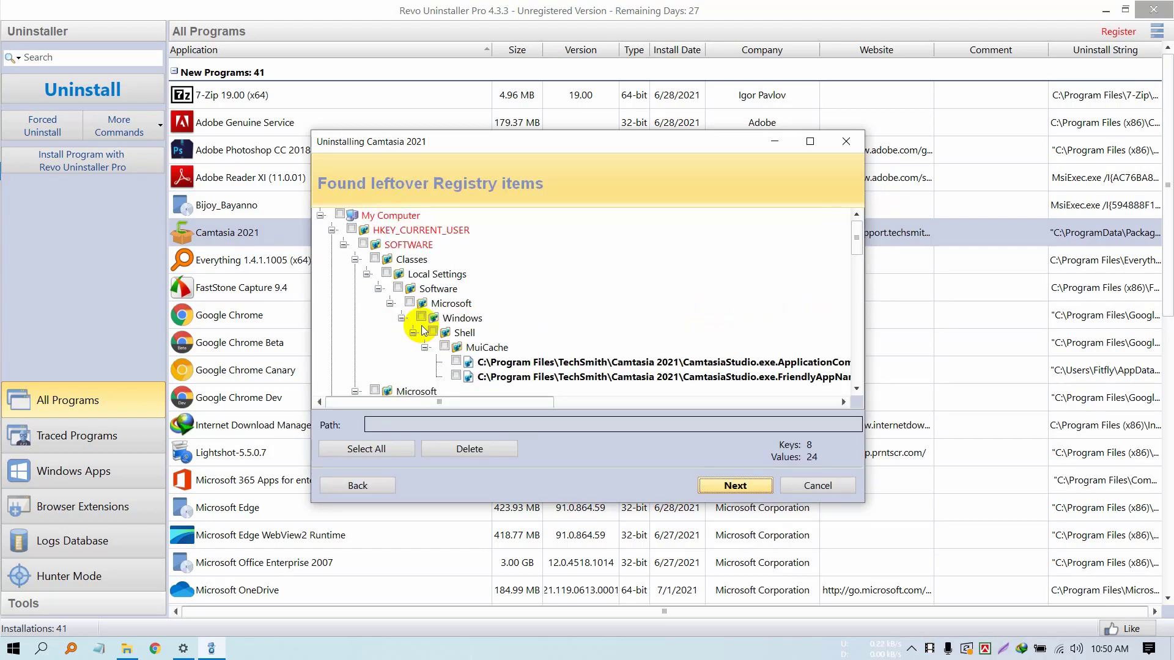
pyautogui.click(373, 449)
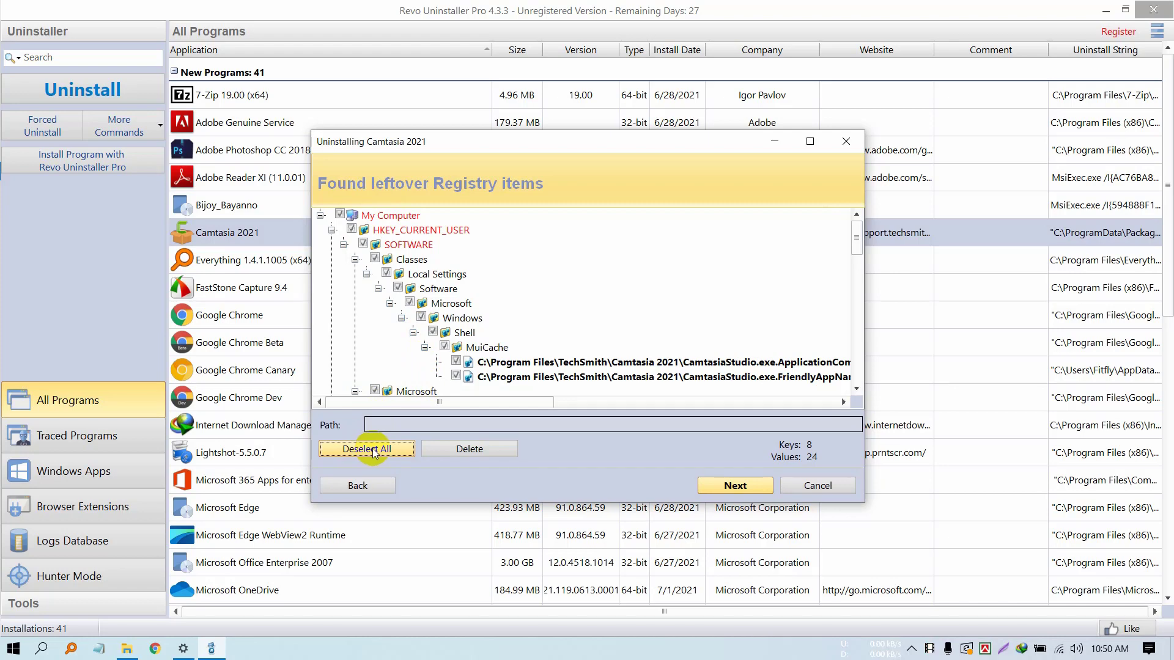
pyautogui.click(463, 448)
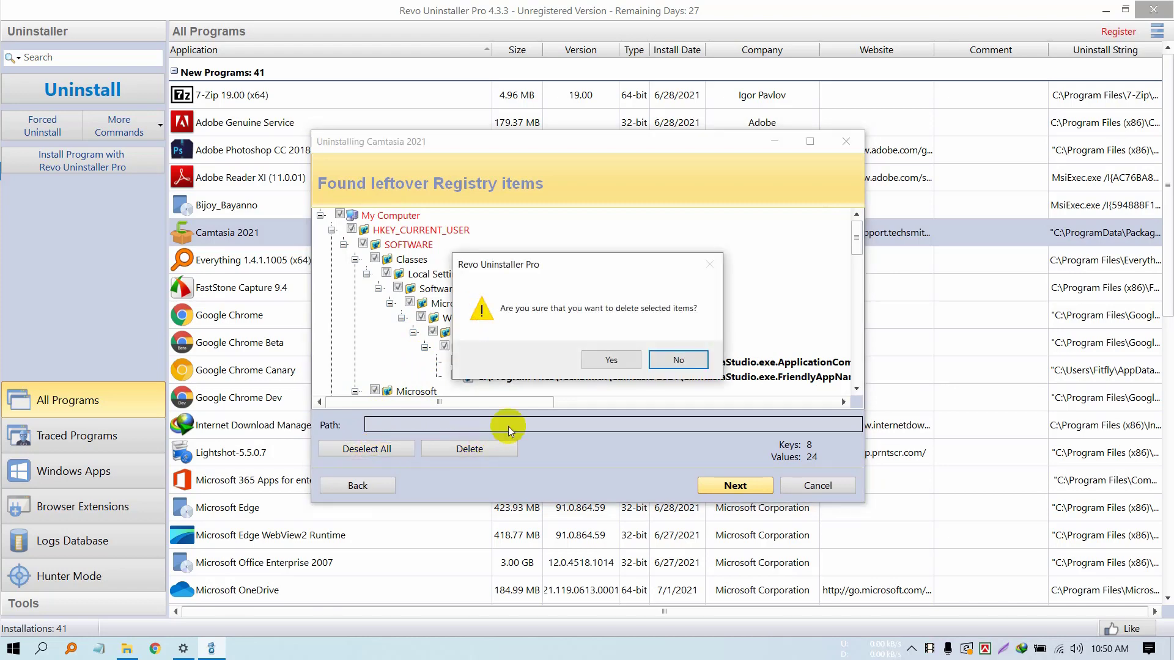
pyautogui.click(611, 361)
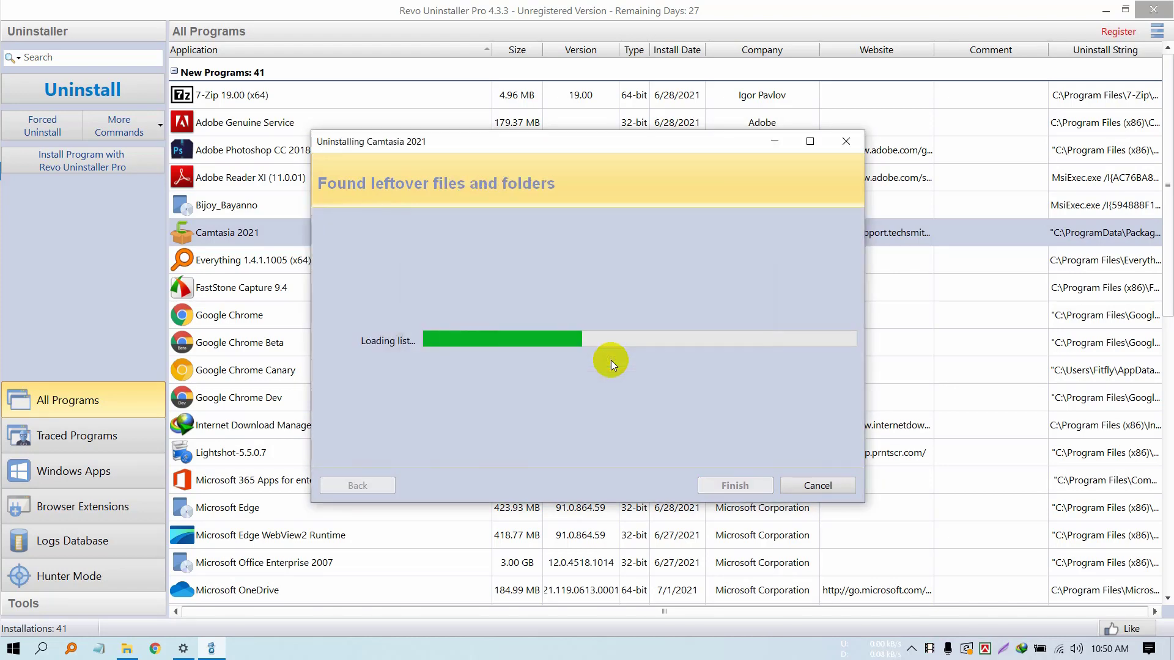
# Delete all leftover files and folders of Camtasia 2021 and confirm the deletion.
pyautogui.click(372, 448)
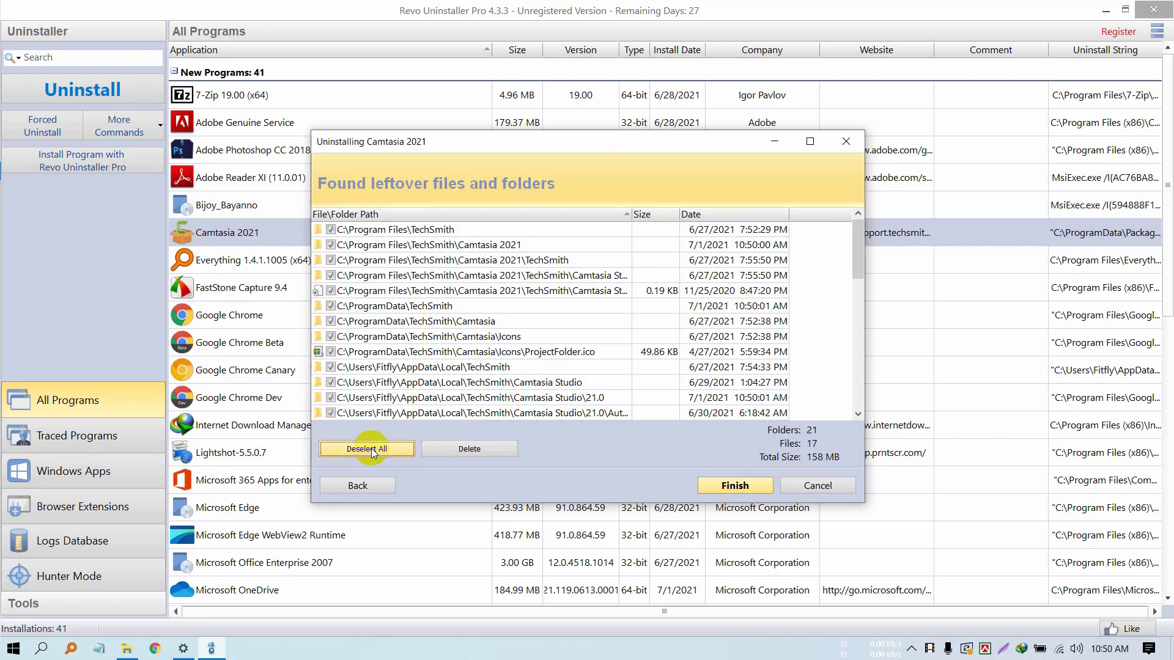
pyautogui.click(450, 449)
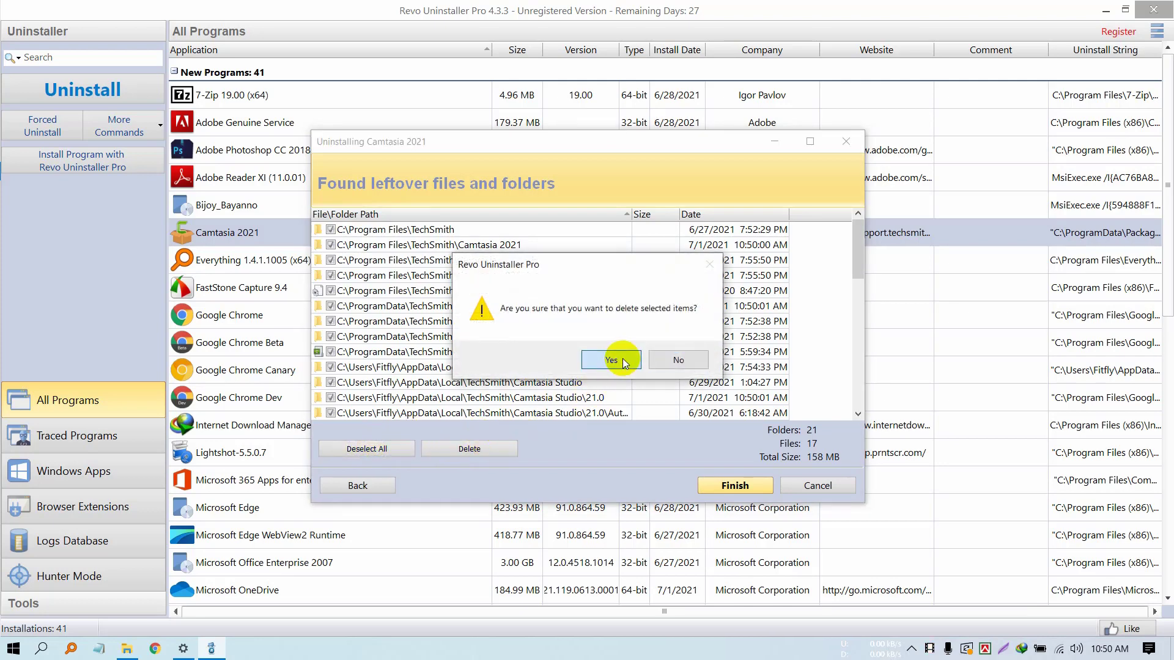
pyautogui.click(622, 358)
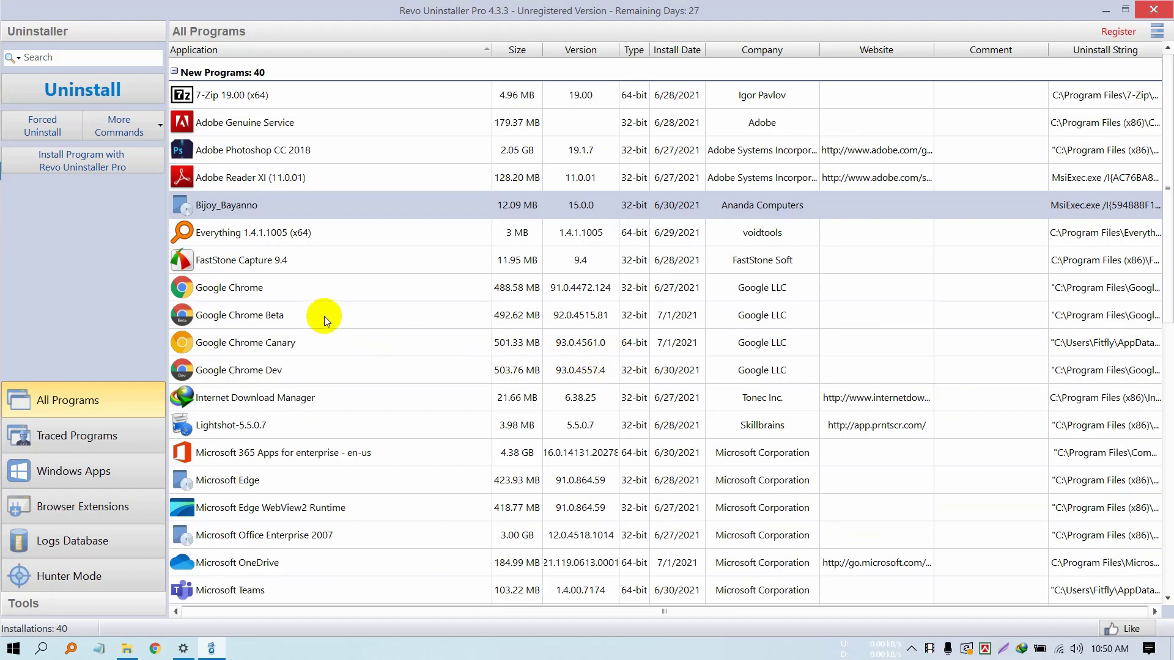
# Uninstall Microsoft OneDrive from the program list without a System Restore Point or a full Registry Backup.
pyautogui.scroll(-1, 363, 332)
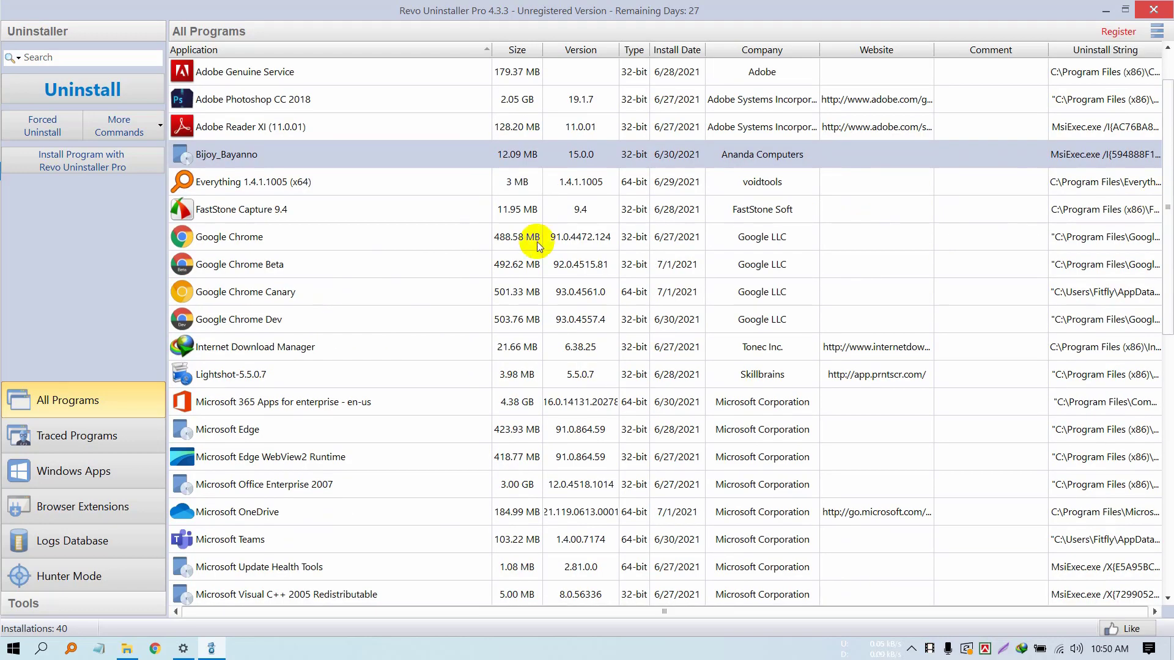
pyautogui.moveTo(1169, 172); pyautogui.dragTo(1169, 284)
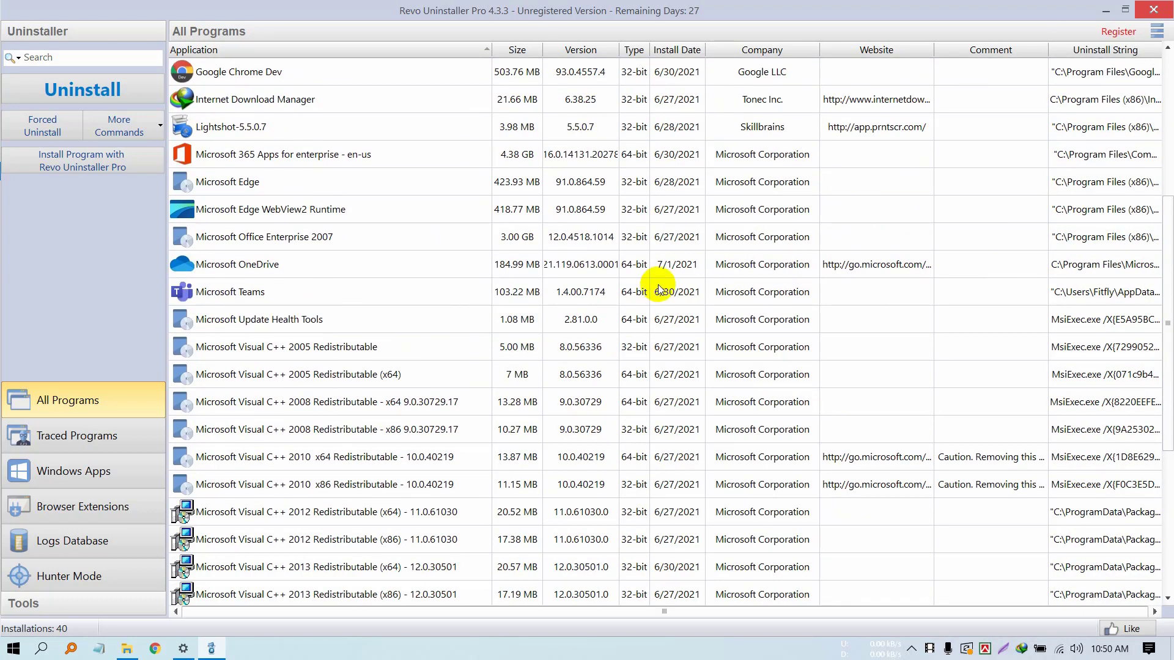
pyautogui.click(224, 269)
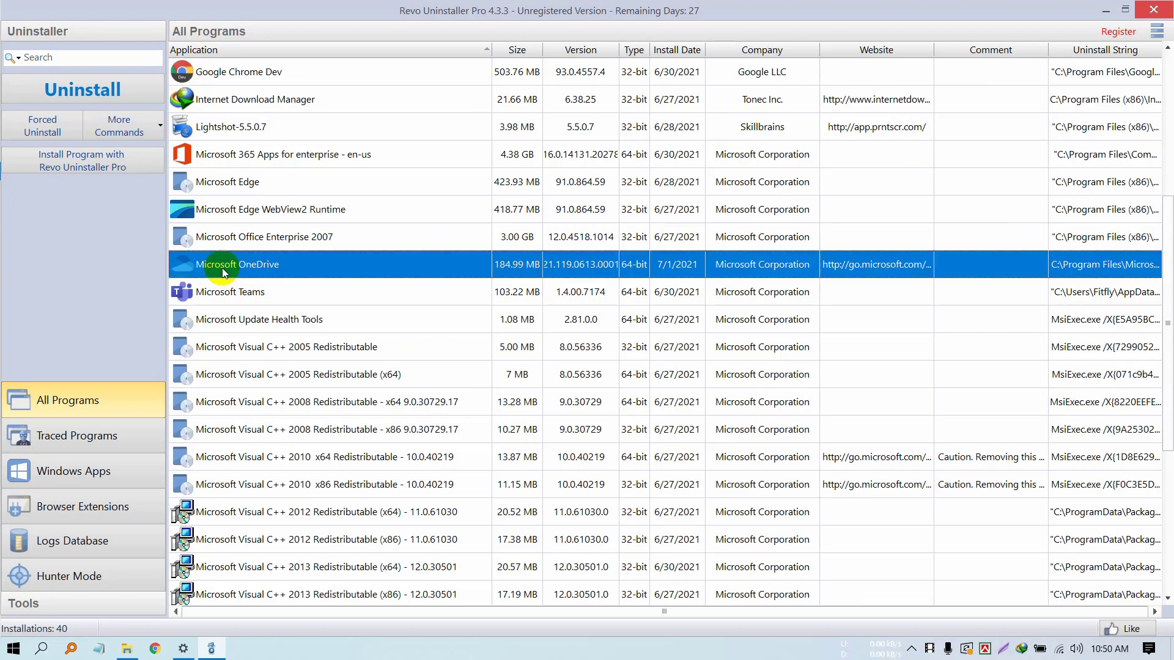
pyautogui.click(105, 89)
pyautogui.click(741, 464)
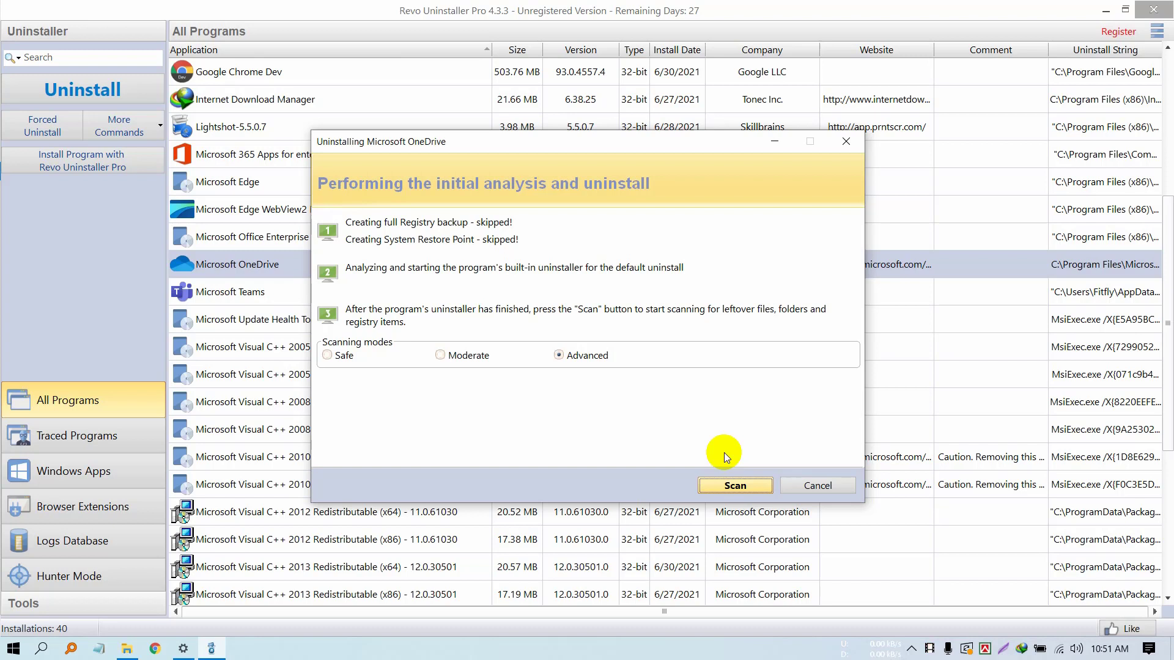
# Scan for Microsoft OneDrive leftovers in Advanced mode and delete all of its leftover Registry items.
pyautogui.click(732, 485)
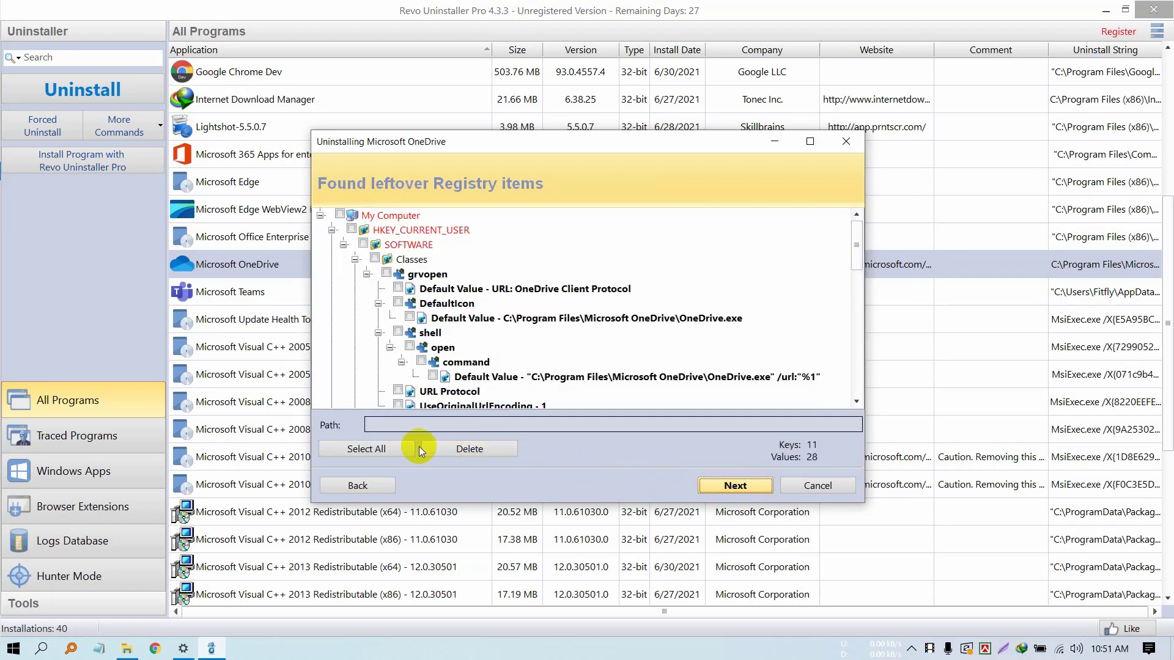
pyautogui.click(366, 446)
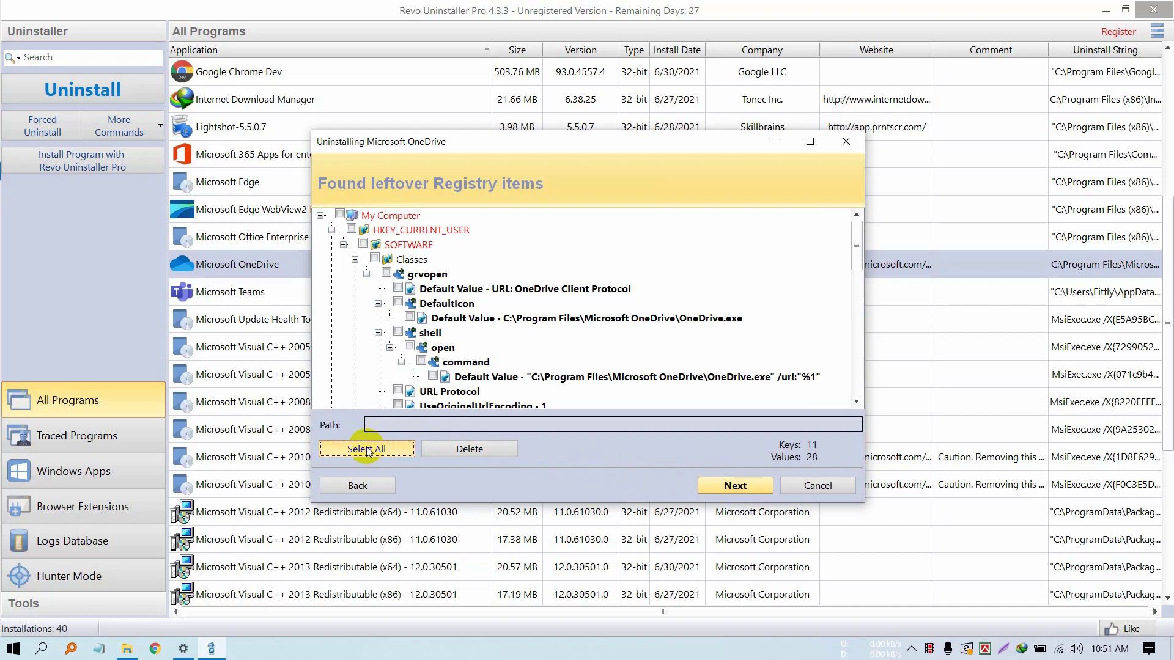
pyautogui.click(469, 449)
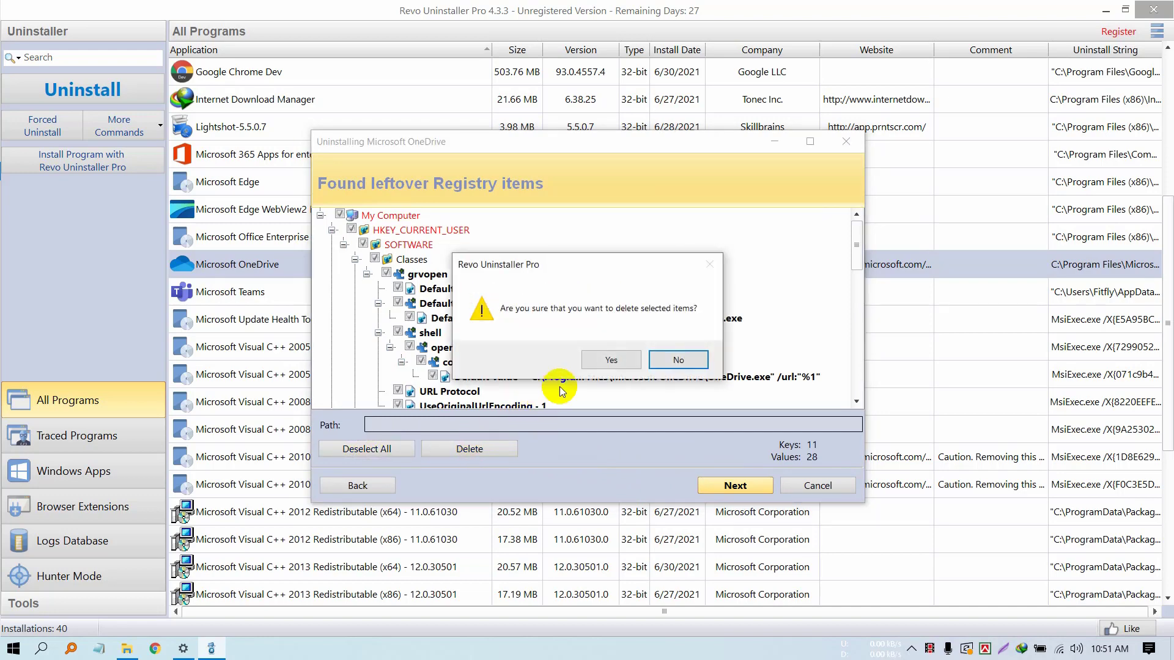
pyautogui.click(592, 361)
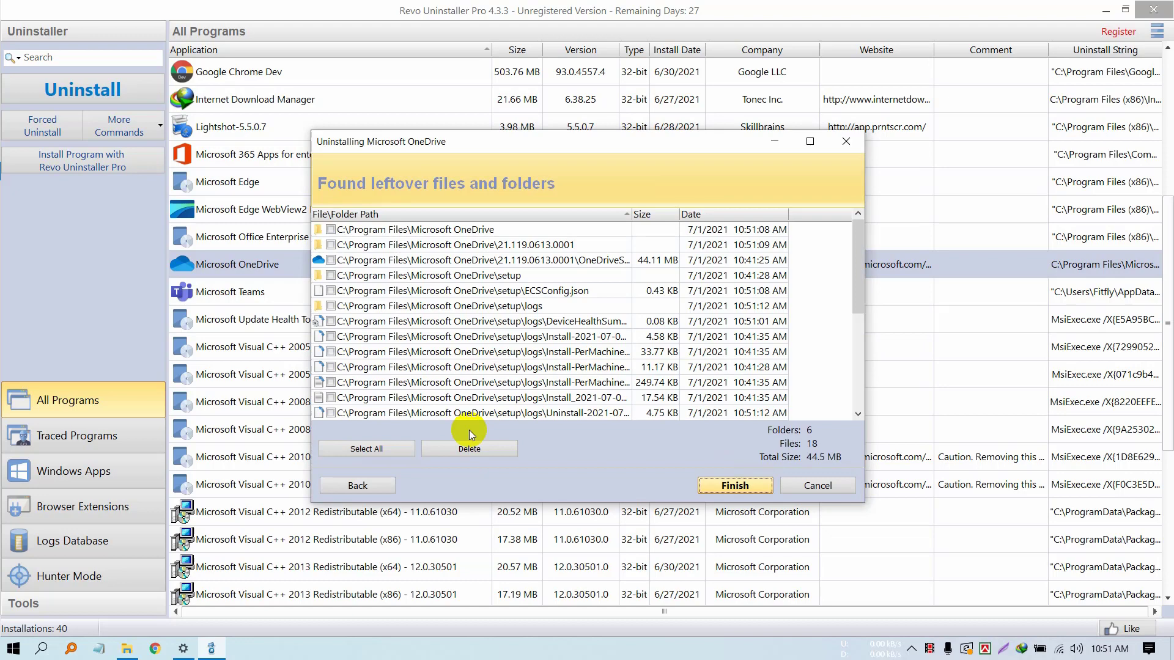
# Delete all leftover files and folders of Microsoft OneDrive and confirm the deletion.
pyautogui.click(407, 450)
pyautogui.click(472, 450)
pyautogui.click(597, 361)
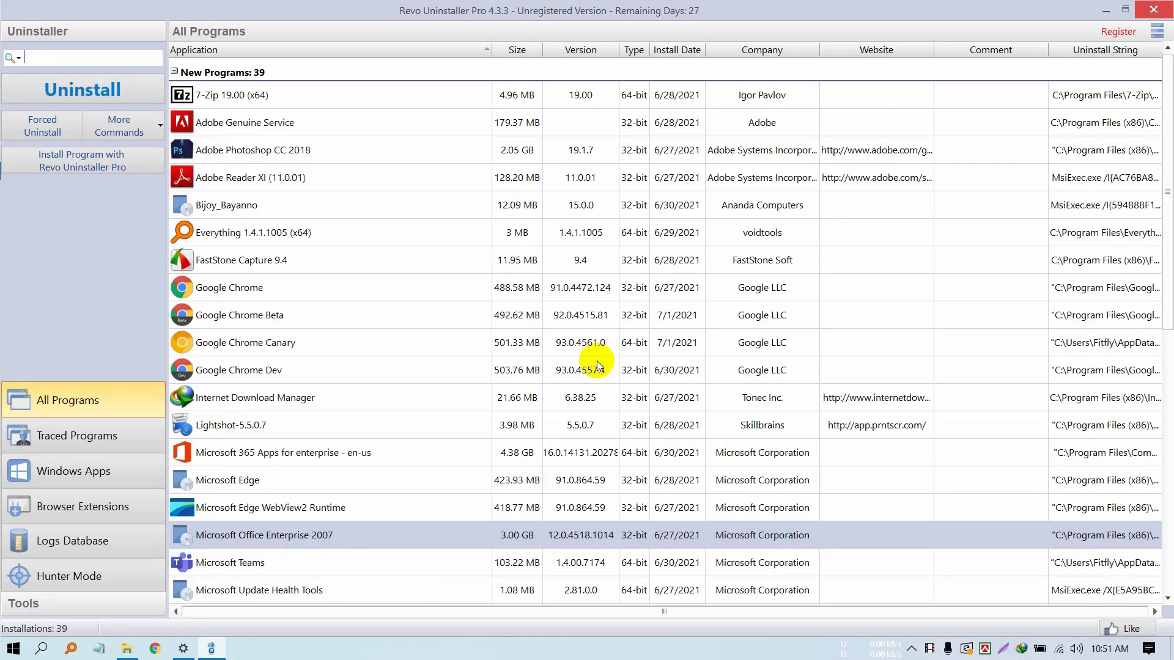
# Uninstall Microsoft Teams without a Registry backup or restore point and scan for its leftovers in Advanced mode.
pyautogui.scroll(-2, 598, 366)
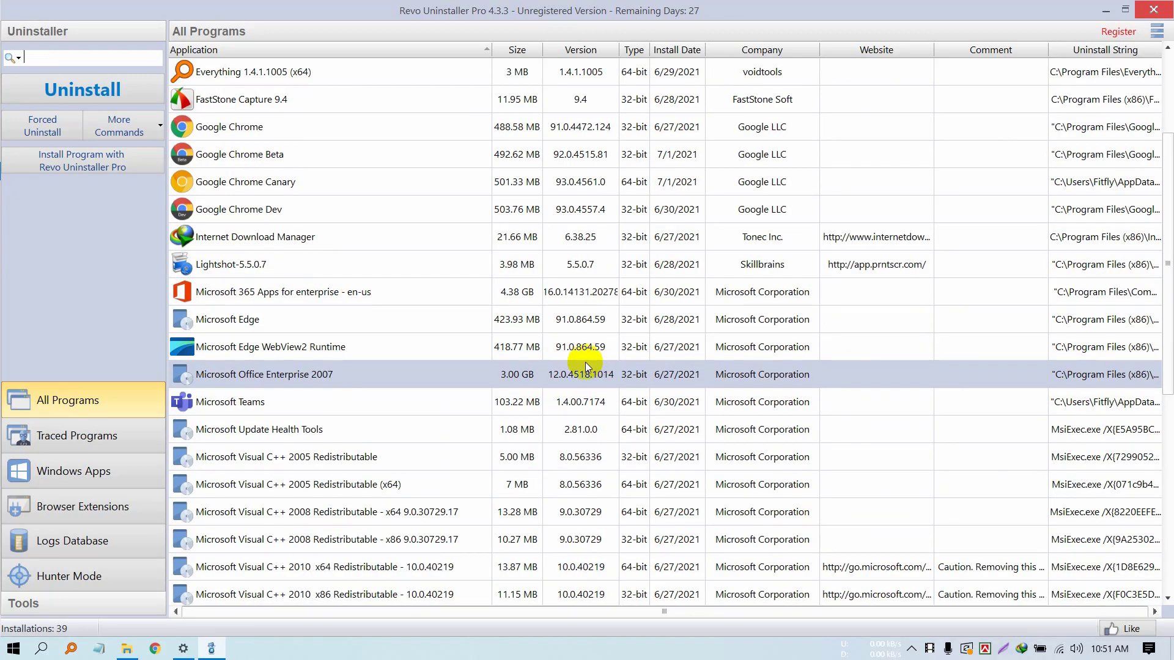
pyautogui.doubleClick(320, 401)
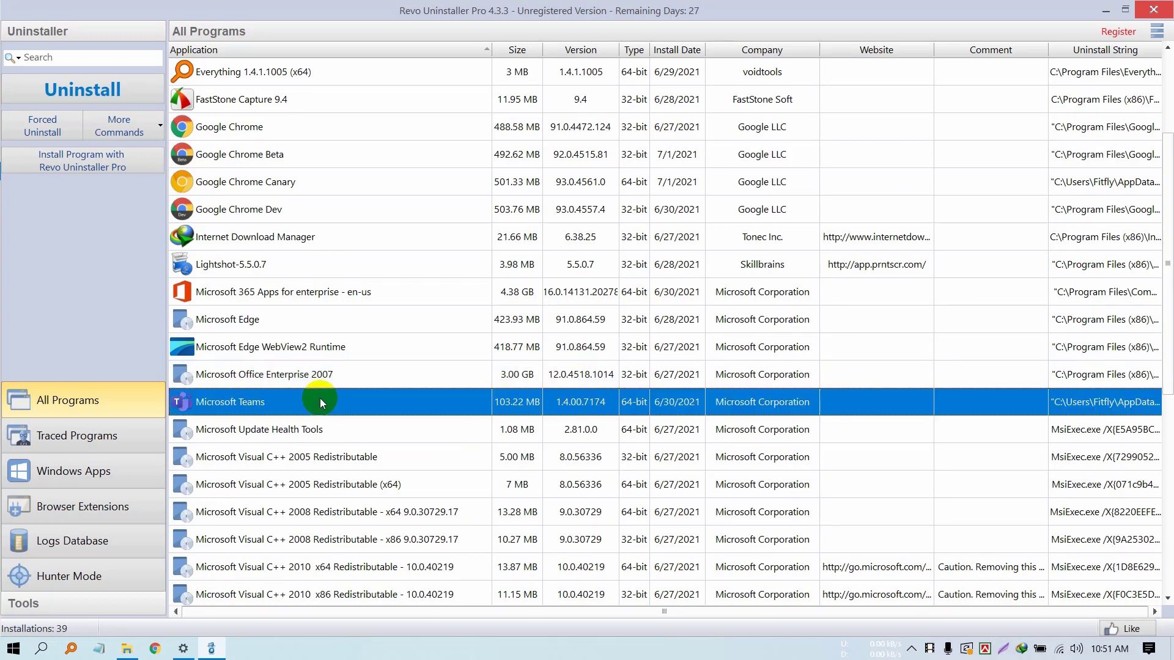
pyautogui.press('Return')
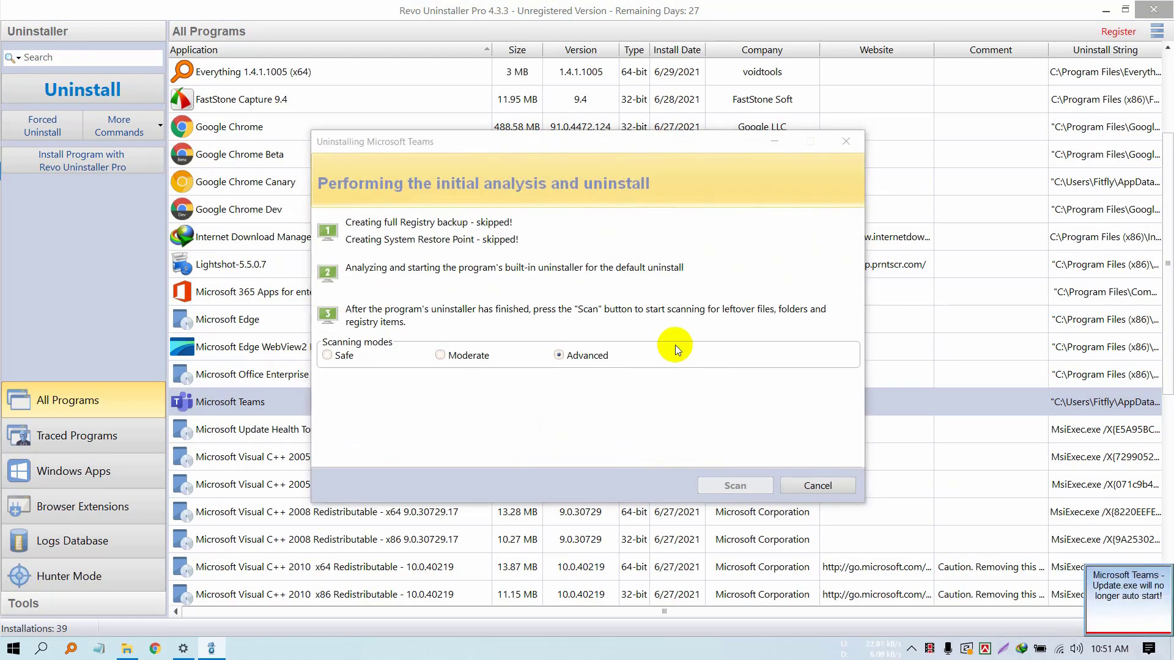
pyautogui.click(722, 485)
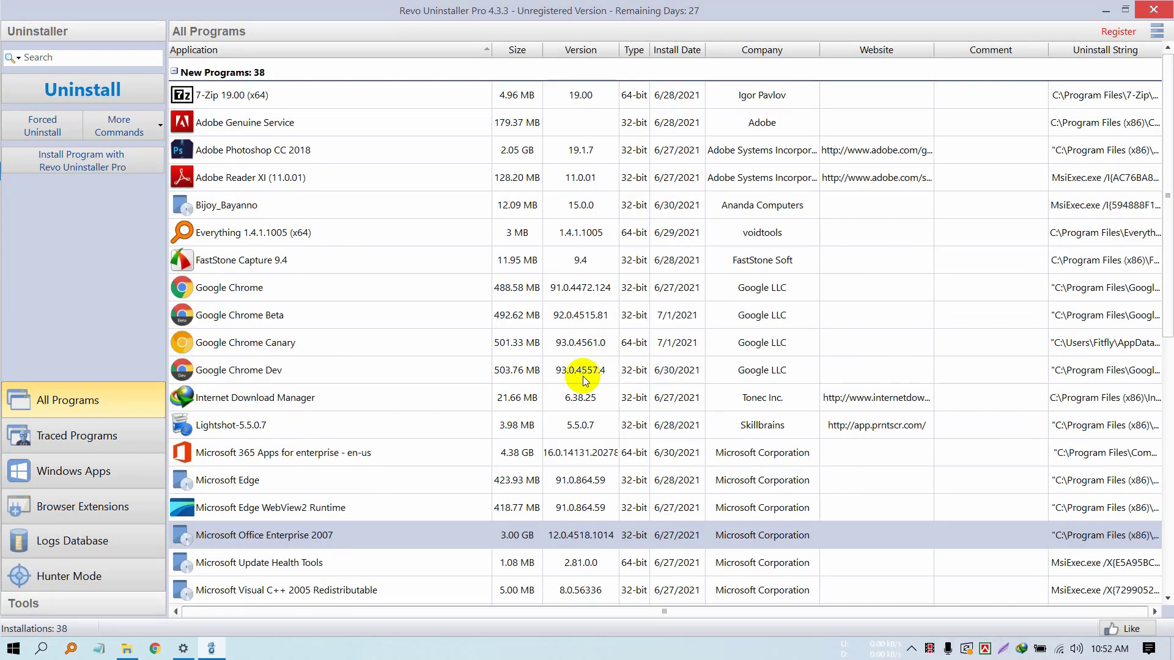
# Uninstall Microsoft Office Enterprise 2007, scan for its leftovers and finish the removal wizard.
pyautogui.press('Return')
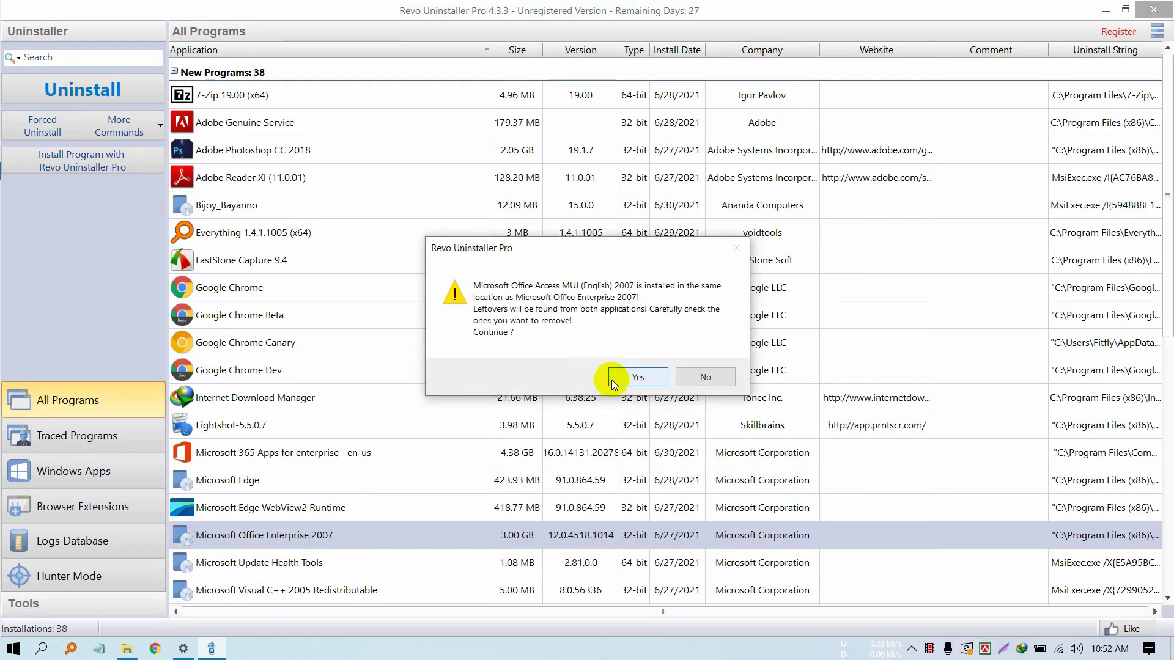
pyautogui.click(710, 377)
pyautogui.press('Return')
pyautogui.click(728, 486)
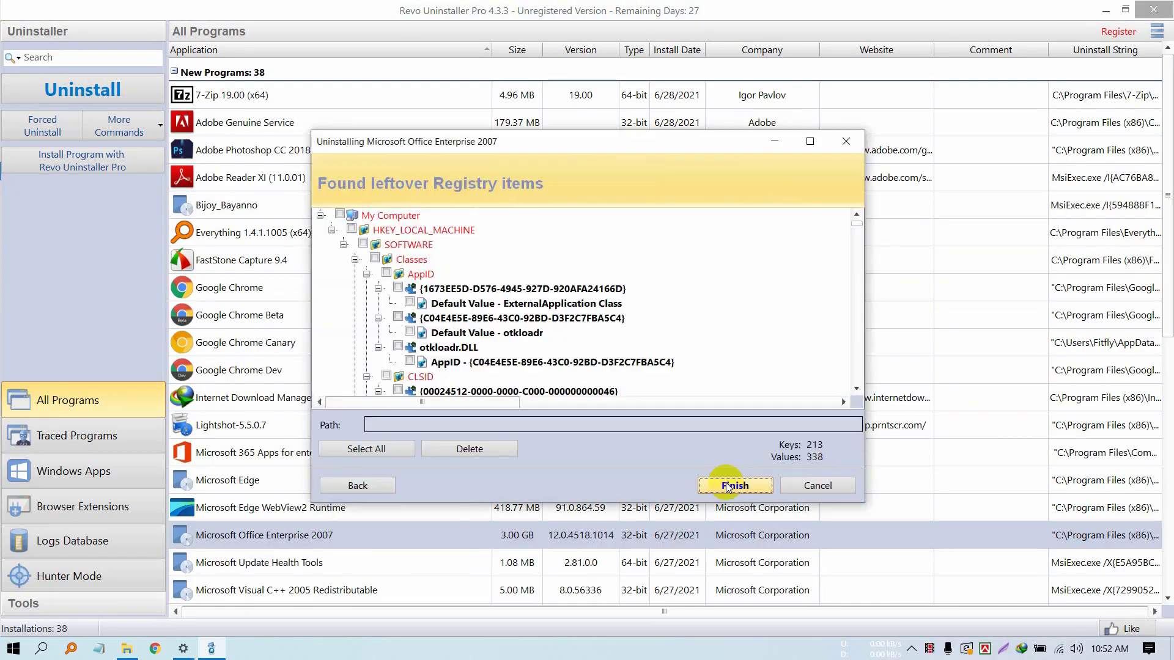
pyautogui.click(729, 484)
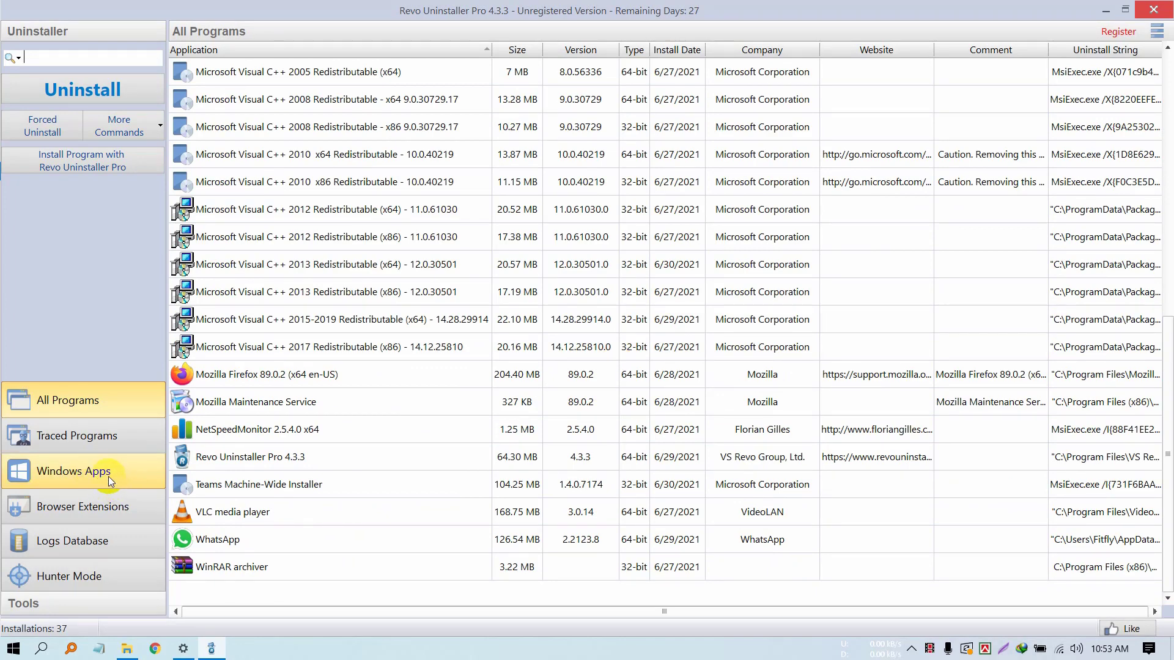
# Show the installed Windows Apps and uninstall Groove Music and Maps.
pyautogui.click(108, 476)
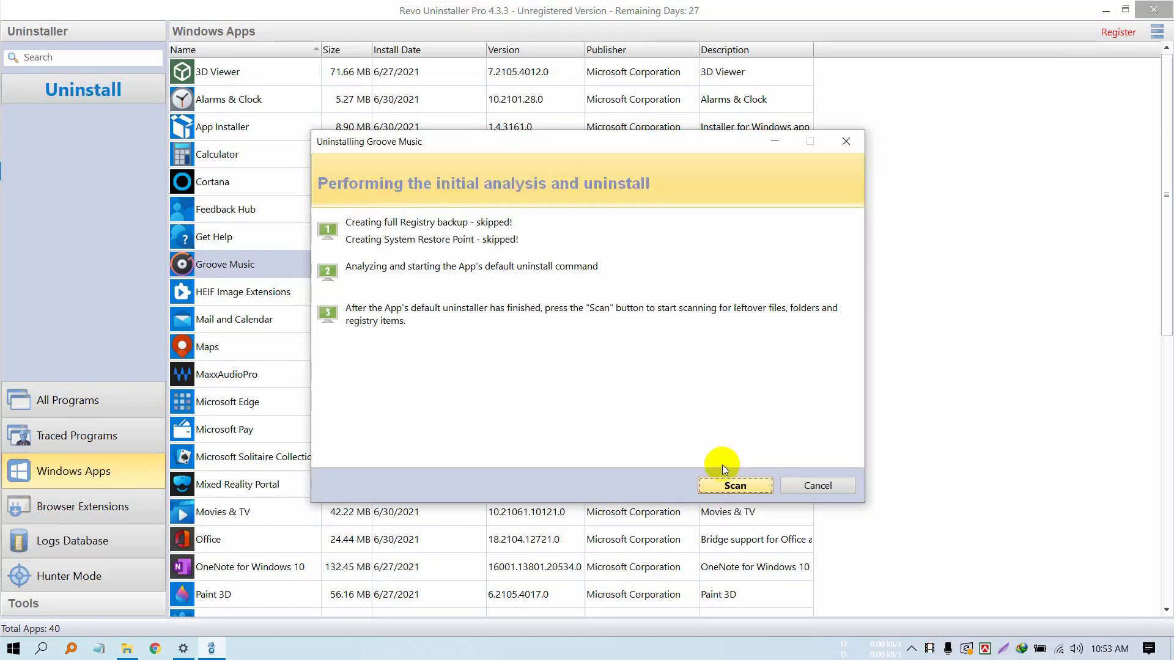
pyautogui.click(734, 485)
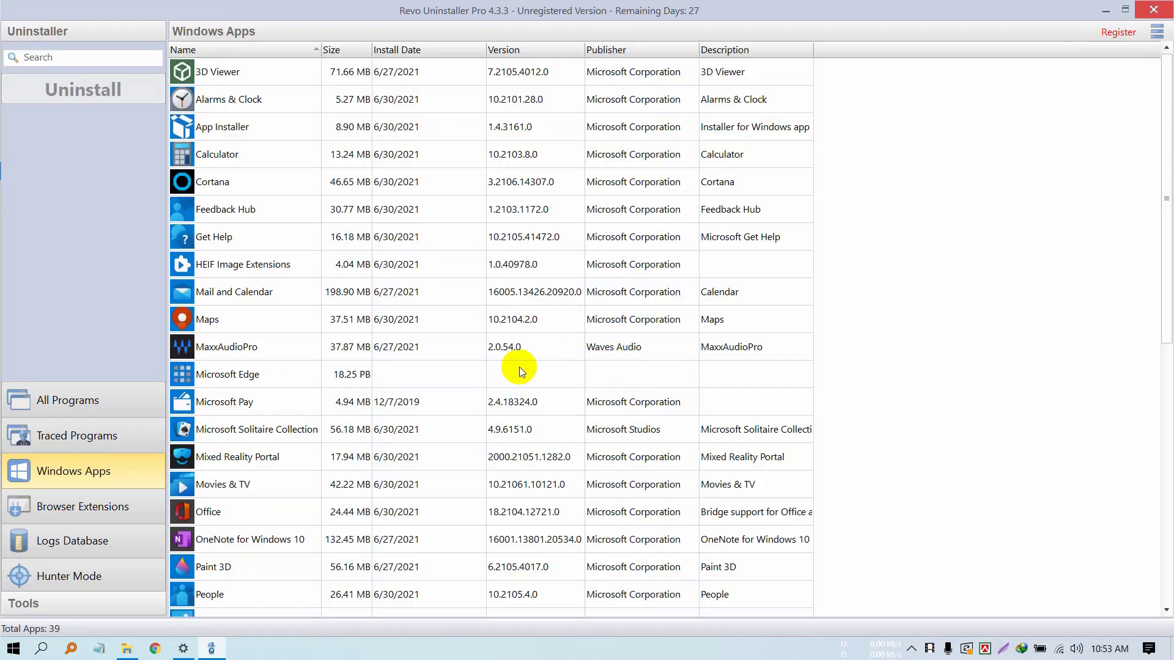
pyautogui.doubleClick(254, 319)
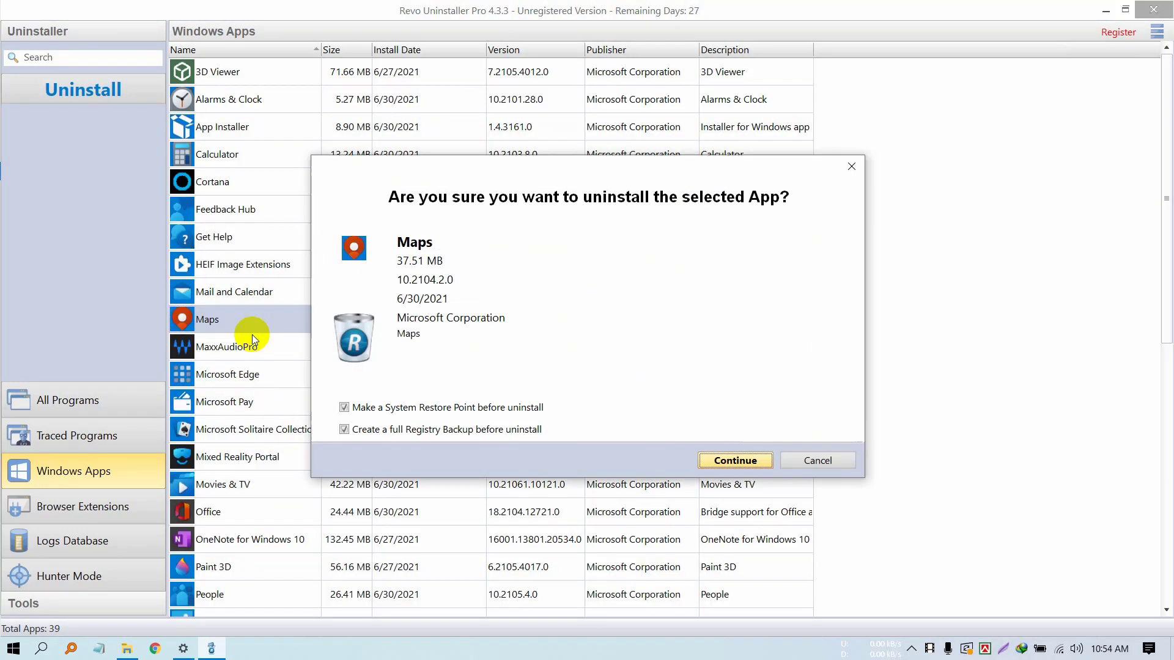
pyautogui.click(736, 458)
# Uninstall the Microsoft Pay and Office Windows apps and finish the removal wizard.
pyautogui.rightClick(191, 371)
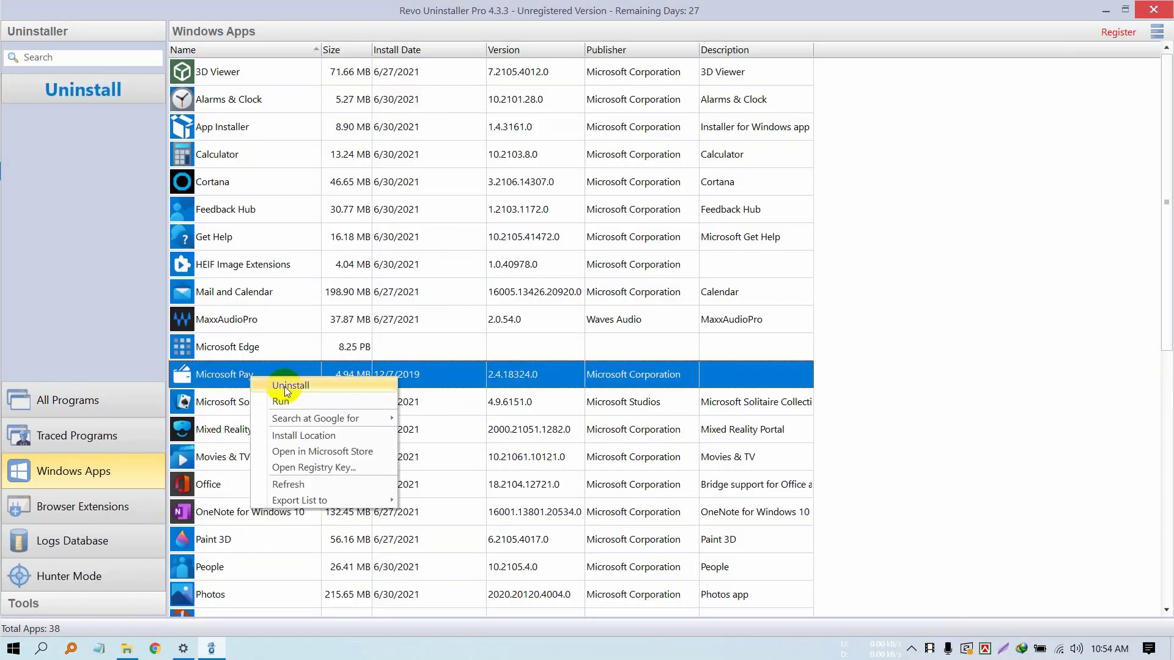
pyautogui.click(285, 386)
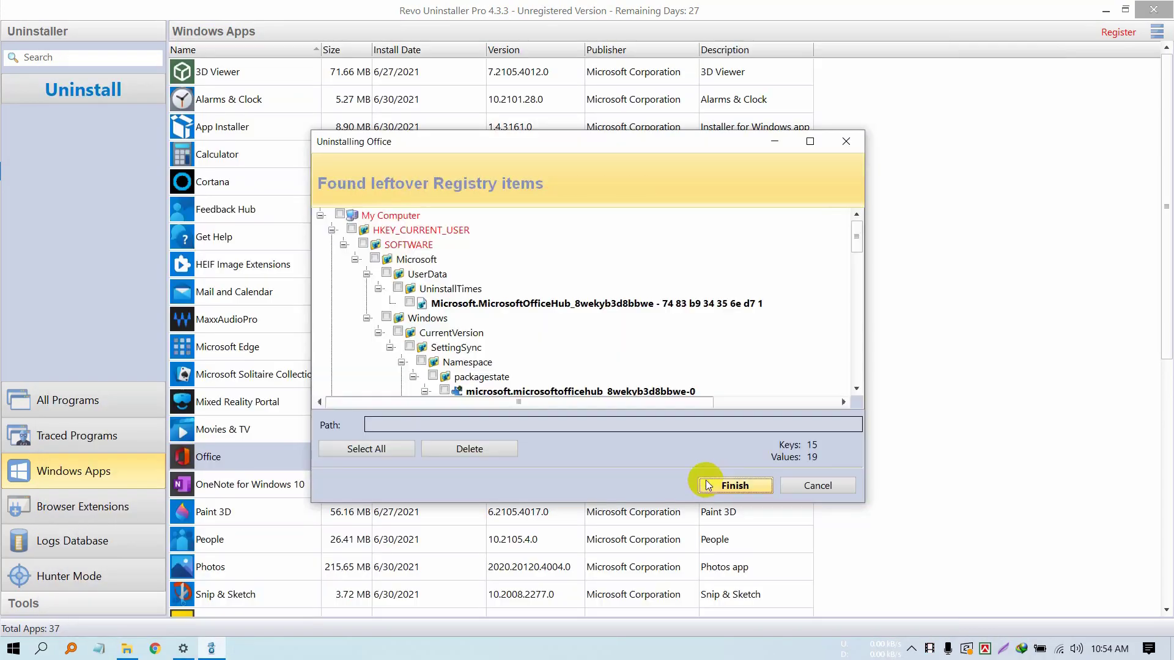
pyautogui.click(731, 482)
# Uninstall OneNote for Windows 10 and Microsoft Solitaire Collection, finishing the removal wizard.
pyautogui.rightClick(243, 456)
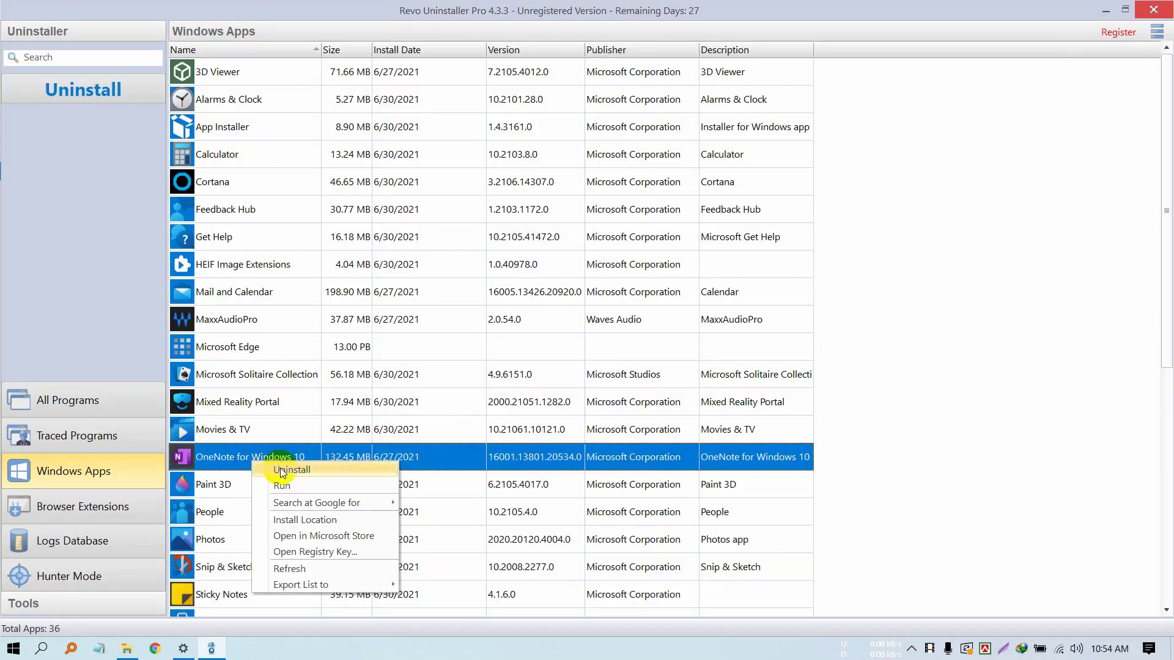
pyautogui.click(257, 467)
pyautogui.click(275, 375)
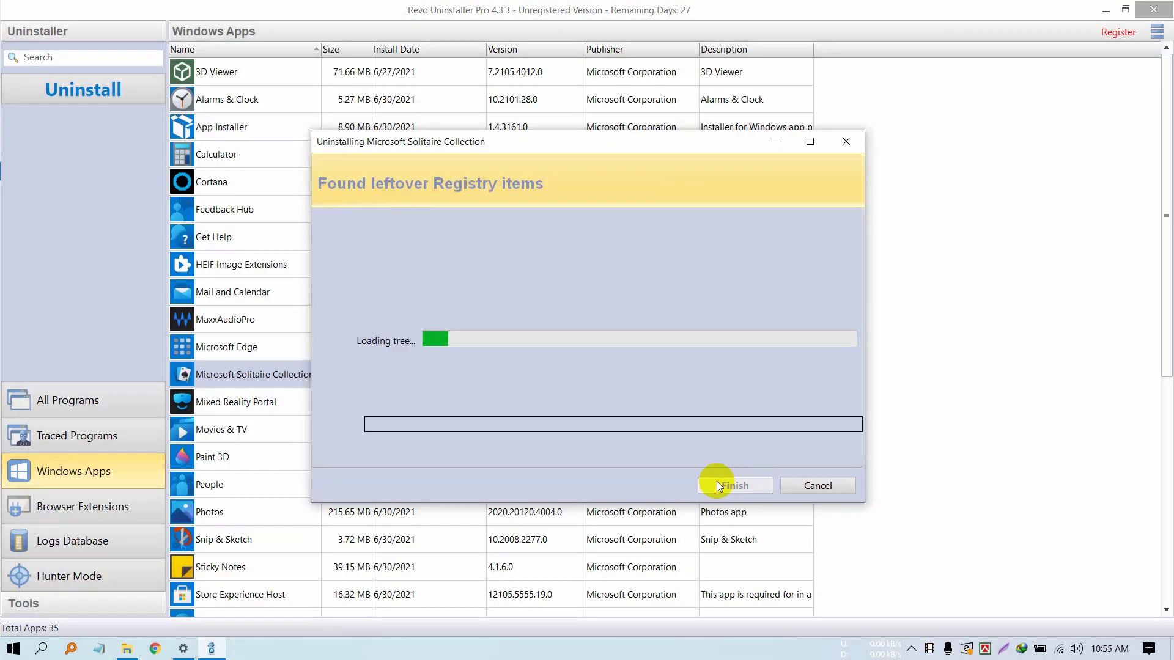
pyautogui.click(716, 481)
pyautogui.click(249, 401)
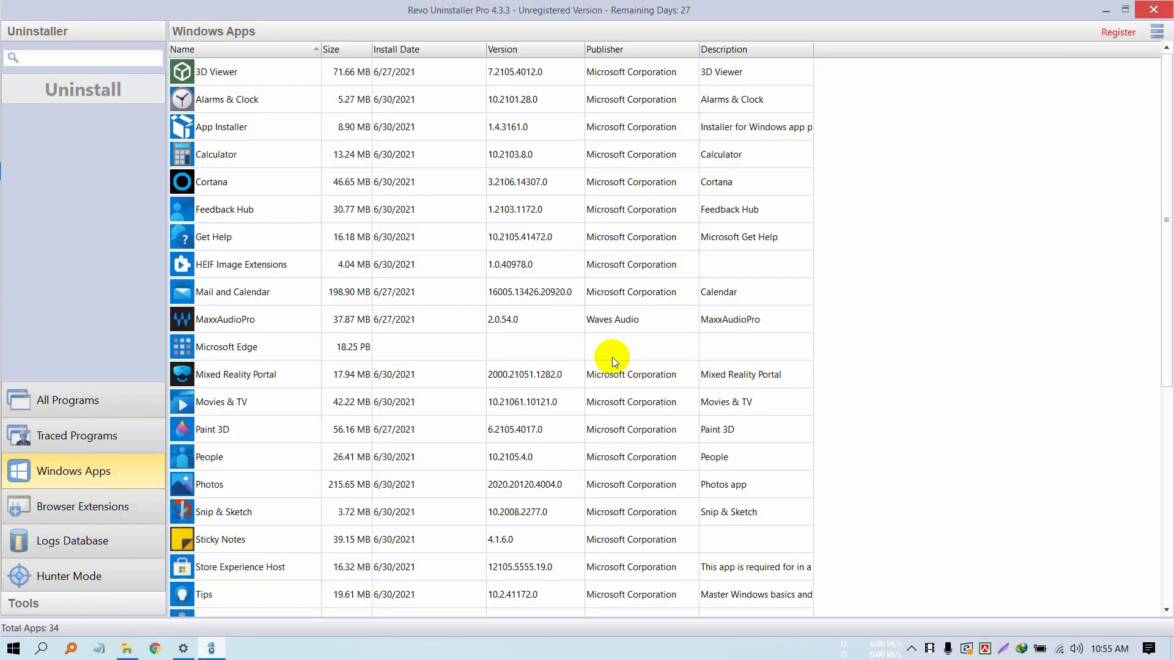
pyautogui.scroll(-5, 611, 357)
pyautogui.click(201, 431)
pyautogui.click(478, 442)
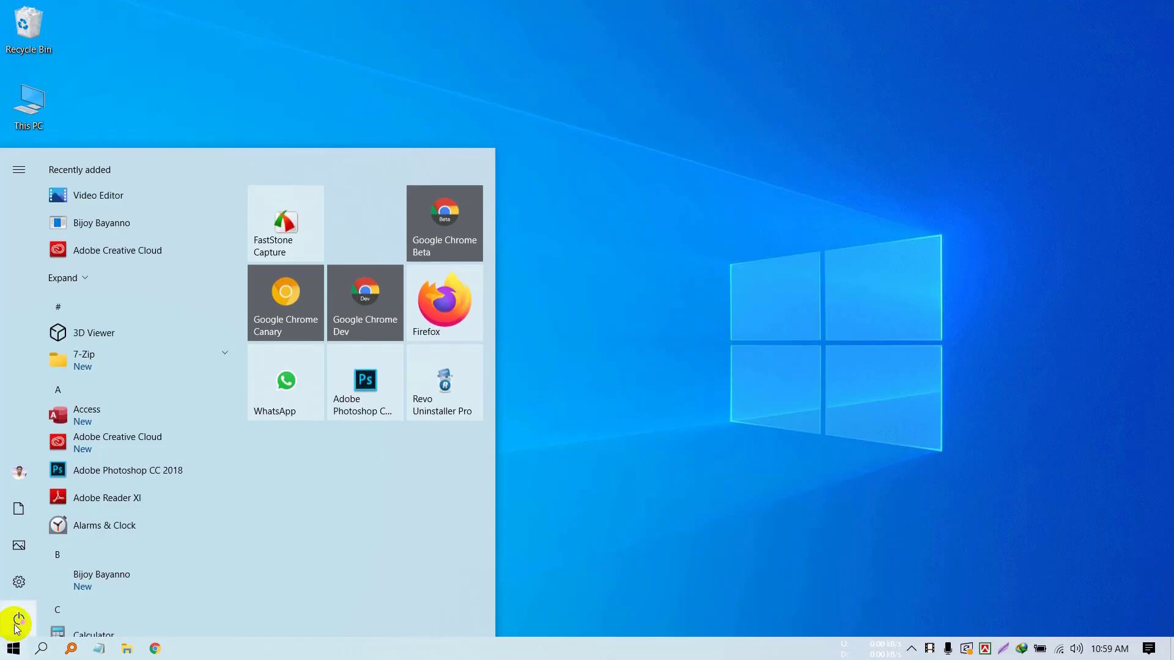
# Search Windows Settings for "storage sen" and open the list of removable temporary files in Storage.
pyautogui.click(23, 588)
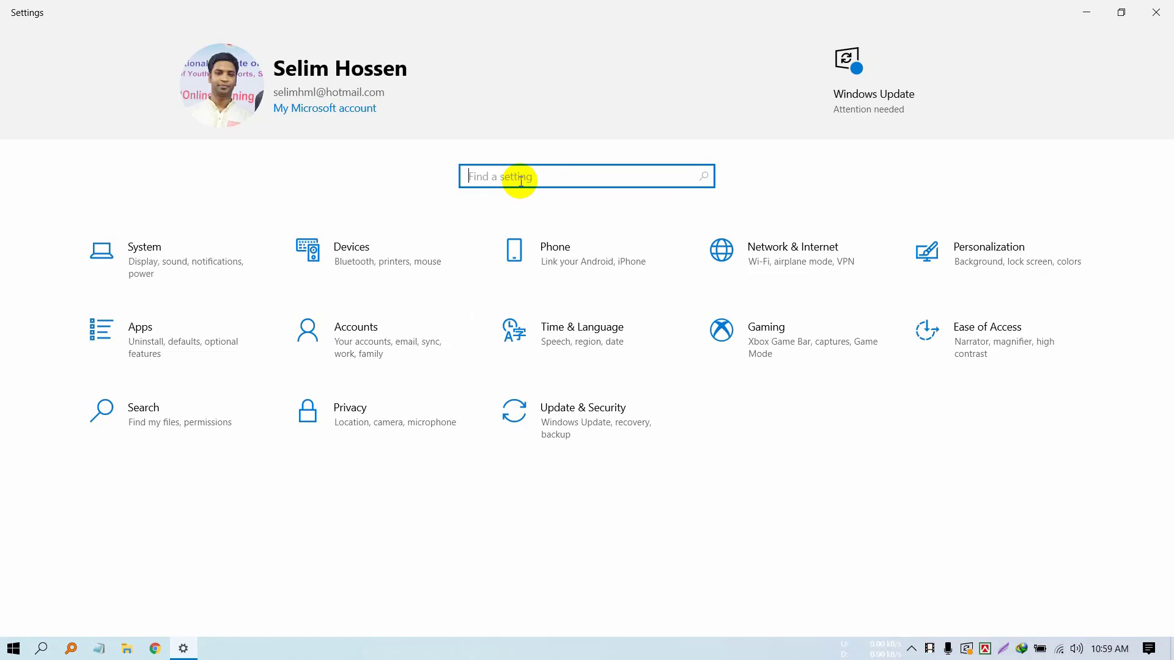
pyautogui.write('s')
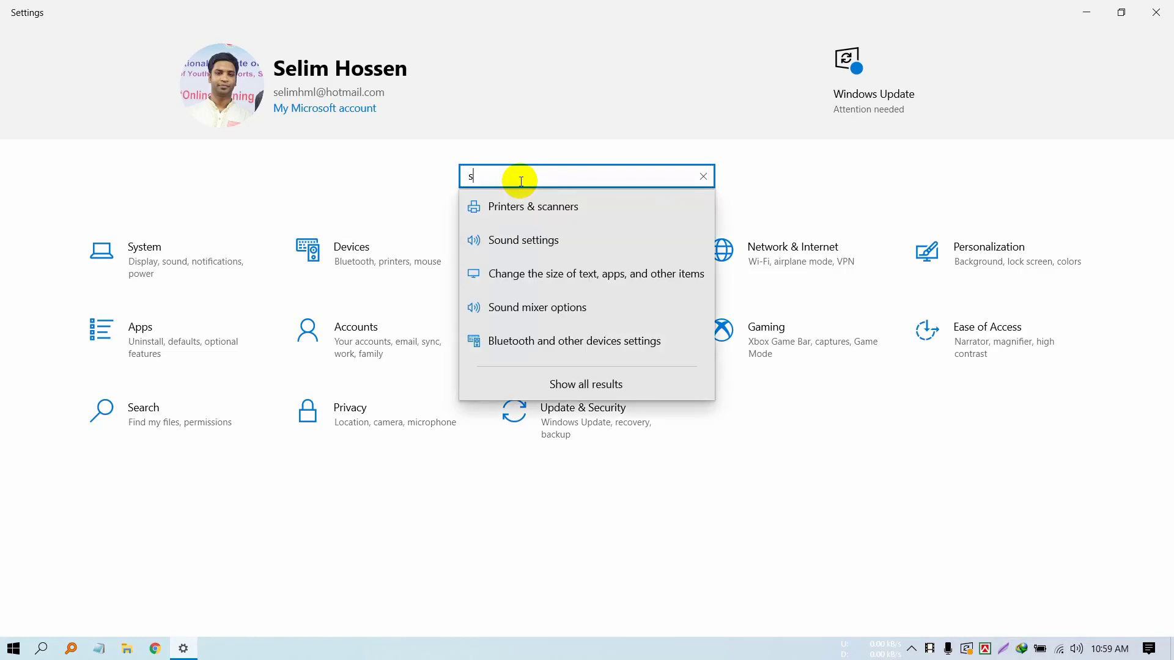
pyautogui.write('torag')
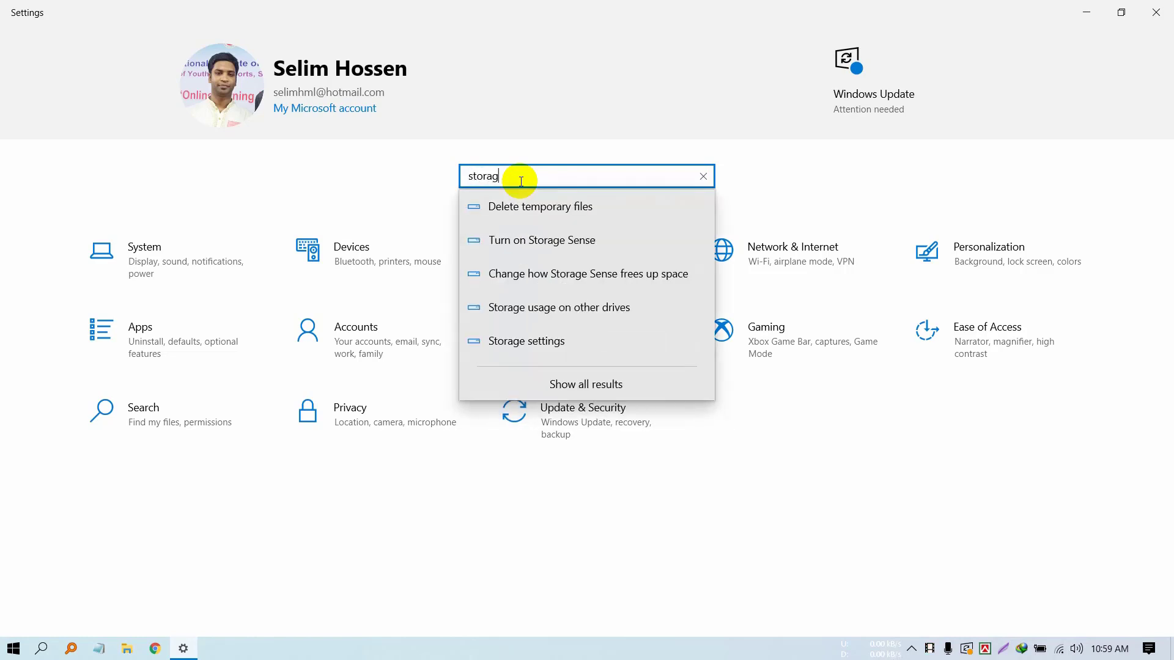
pyautogui.write('e sen')
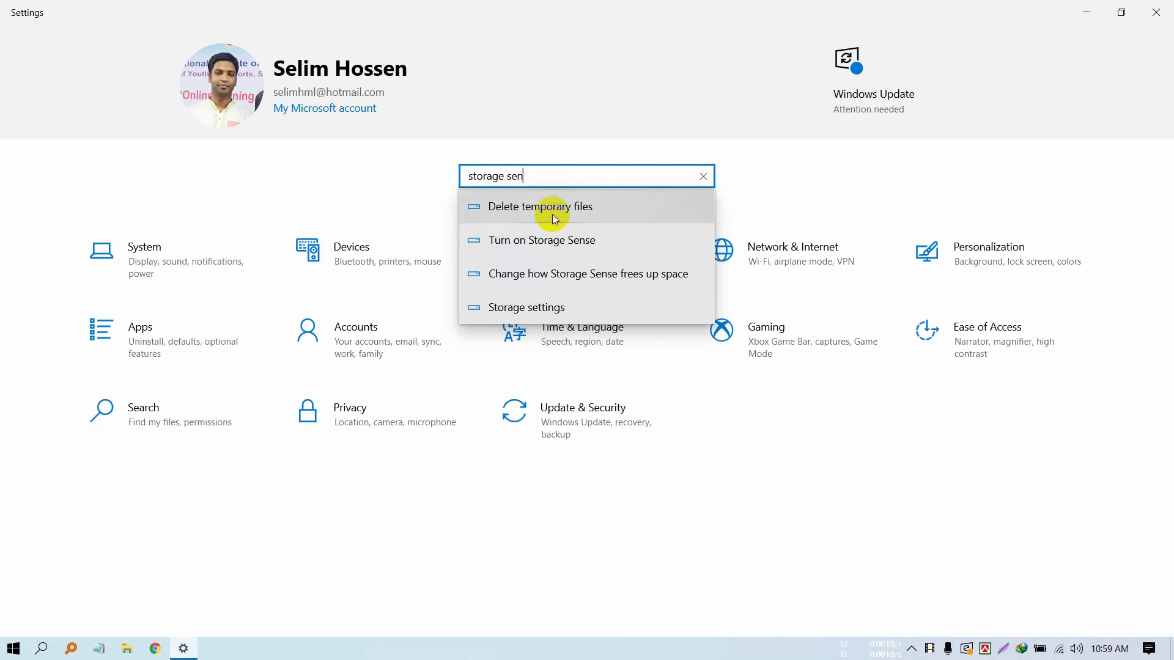
pyautogui.click(603, 212)
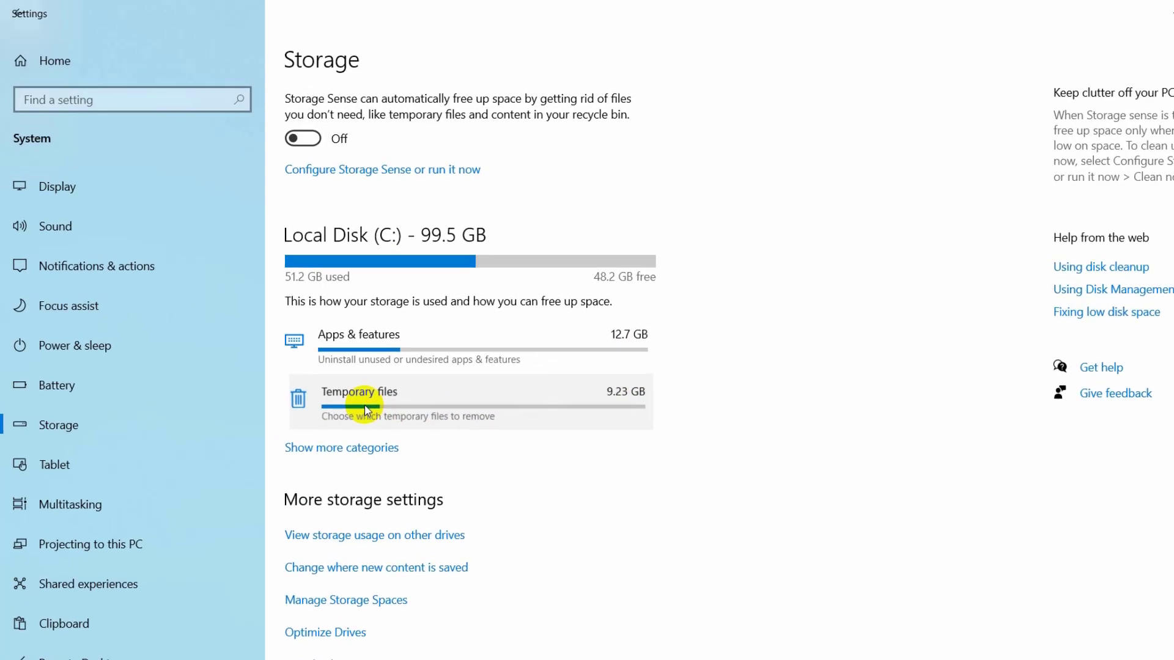
pyautogui.click(367, 409)
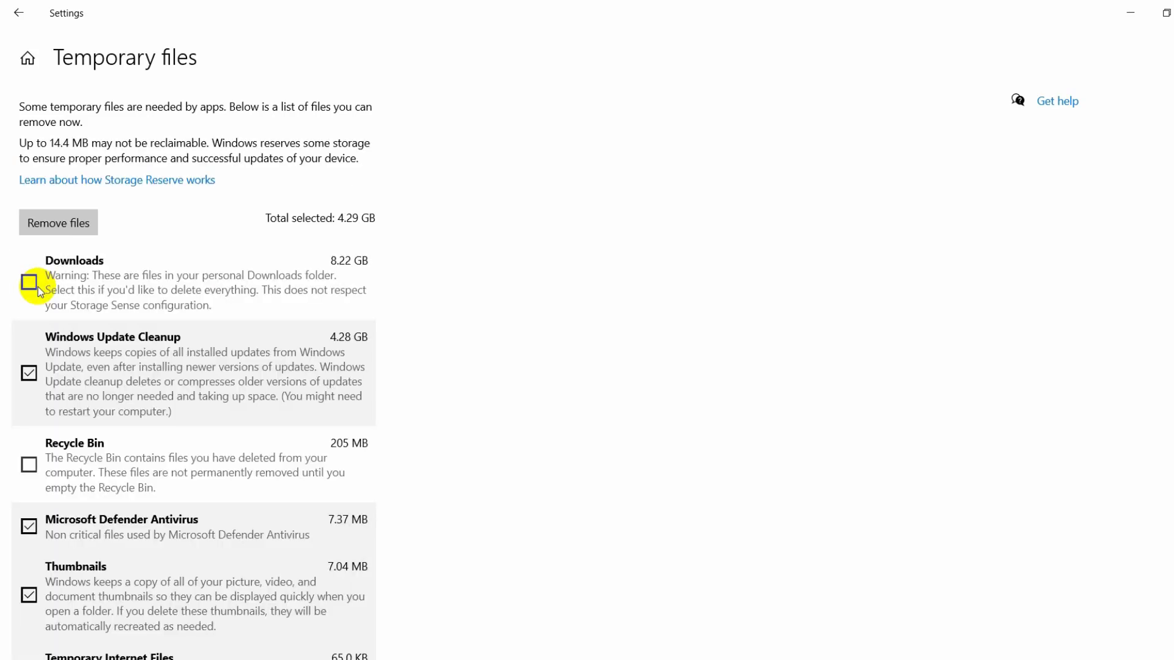
# Add the Recycle Bin to the selected temporary file categories, leaving Downloads excluded, and remove the selected files.
pyautogui.scroll(-3, 137, 314)
pyautogui.click(249, 293)
pyautogui.scroll(-1, 263, 291)
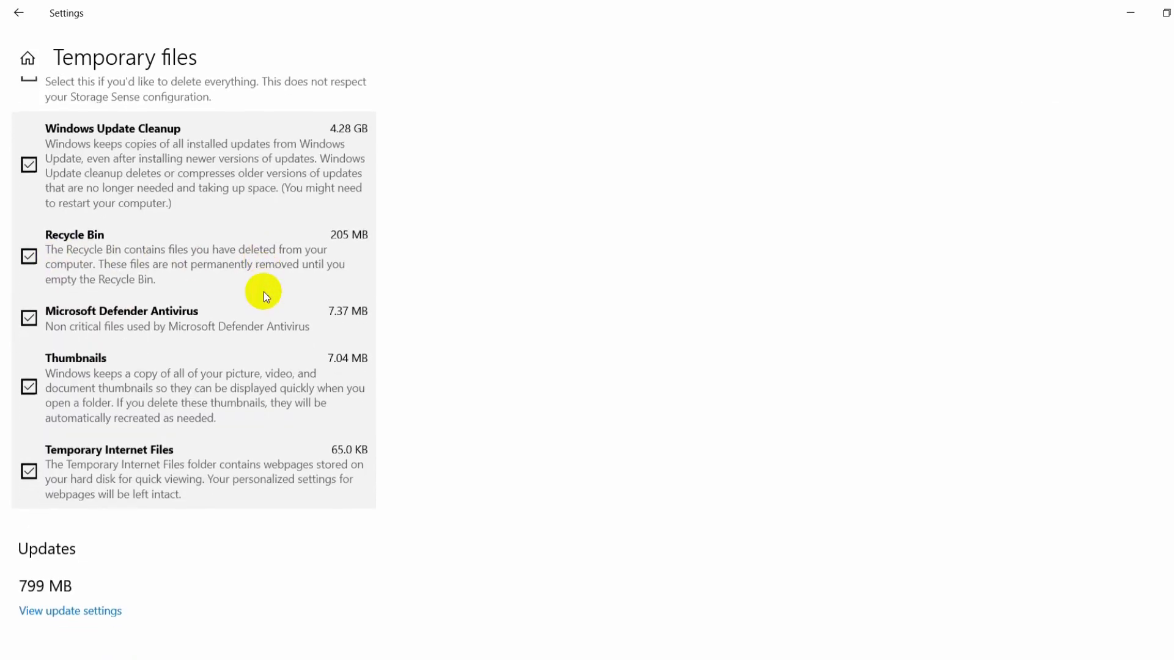
pyautogui.scroll(3, 185, 415)
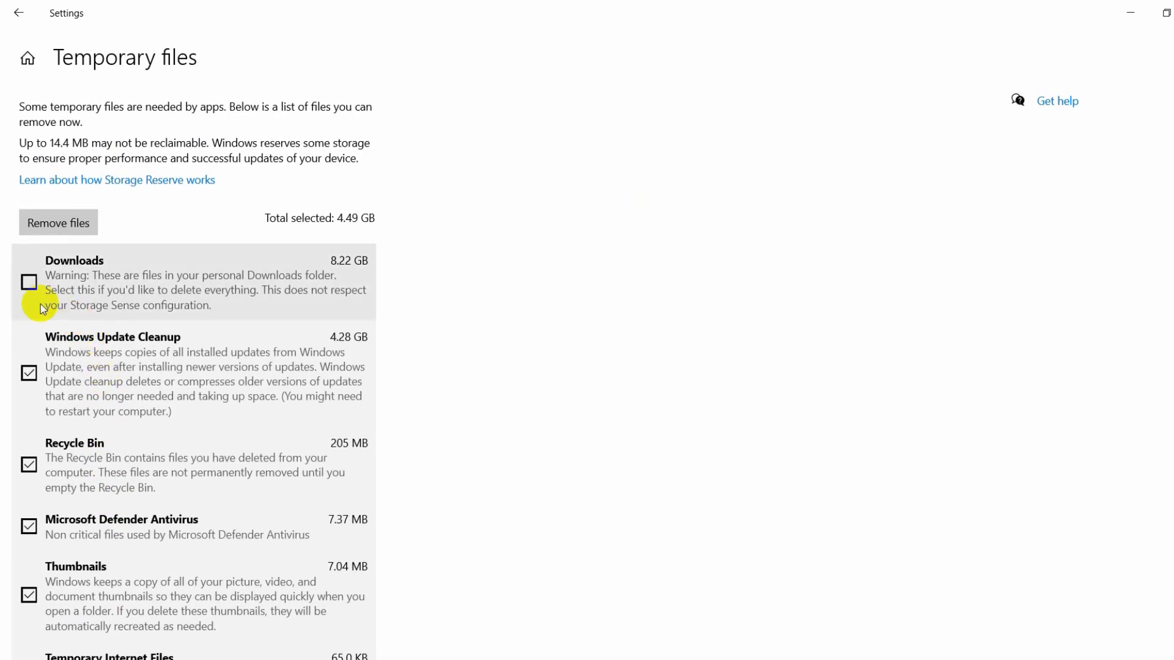
pyautogui.scroll(-3, 117, 296)
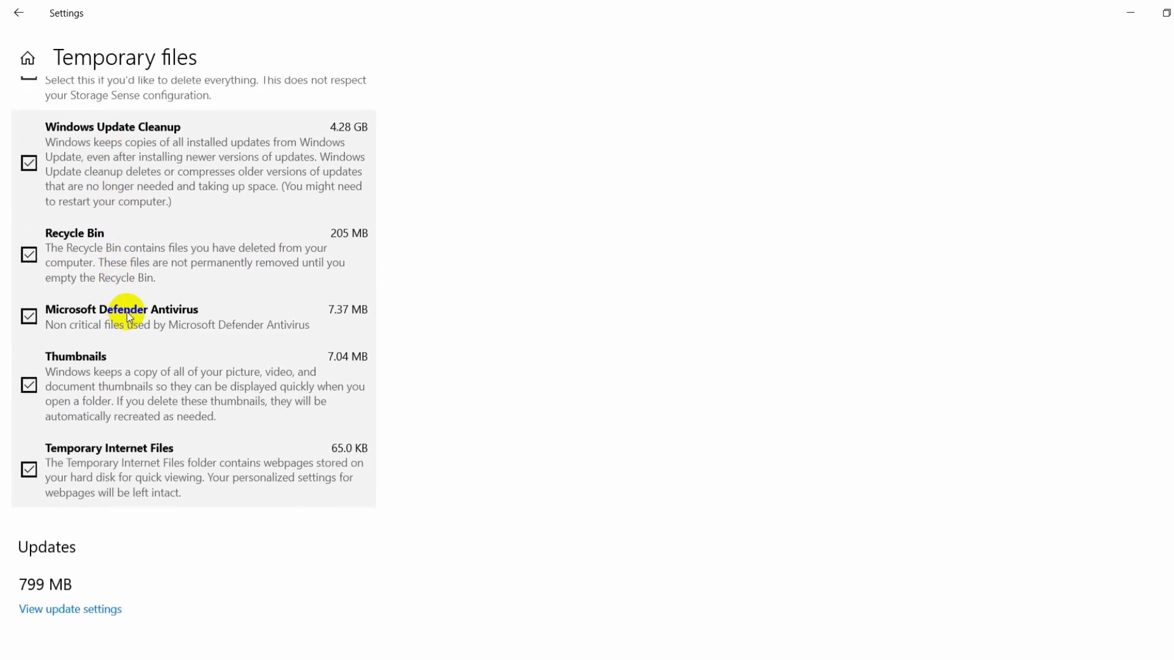
pyautogui.scroll(1, 83, 526)
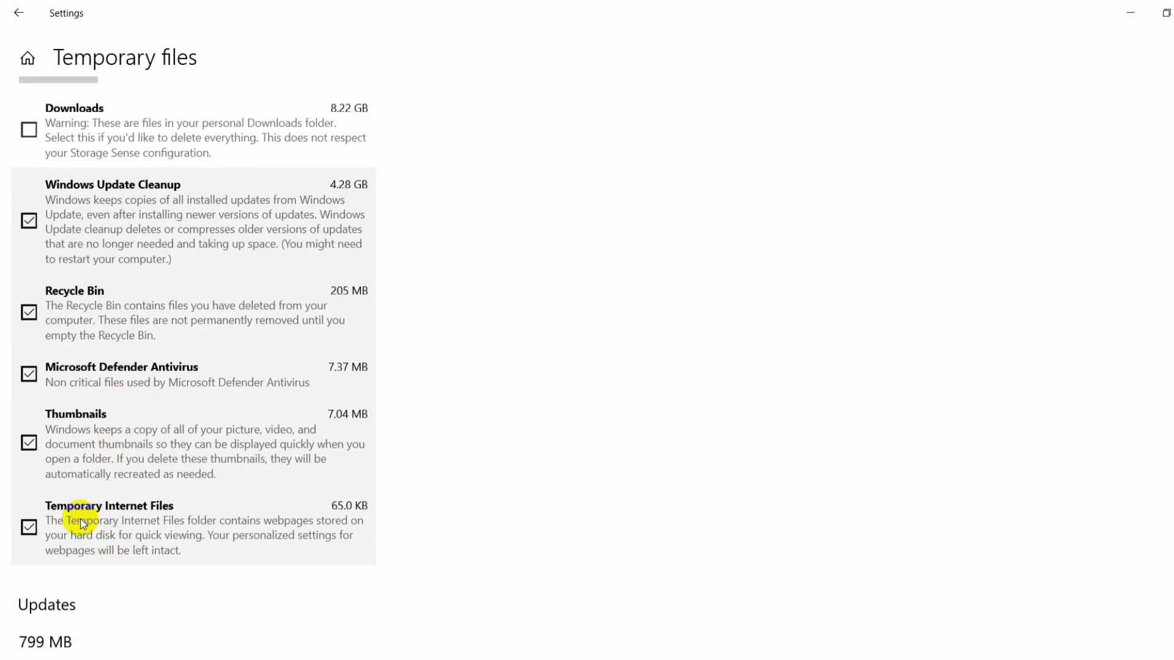
pyautogui.scroll(3, 80, 518)
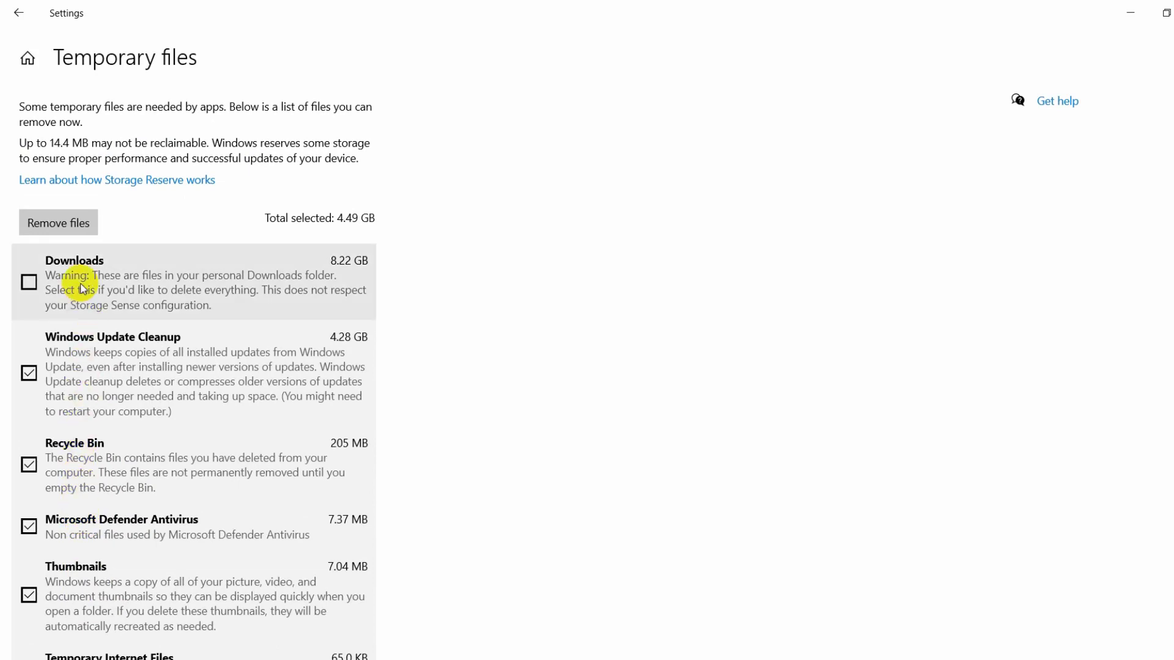
pyautogui.click(61, 220)
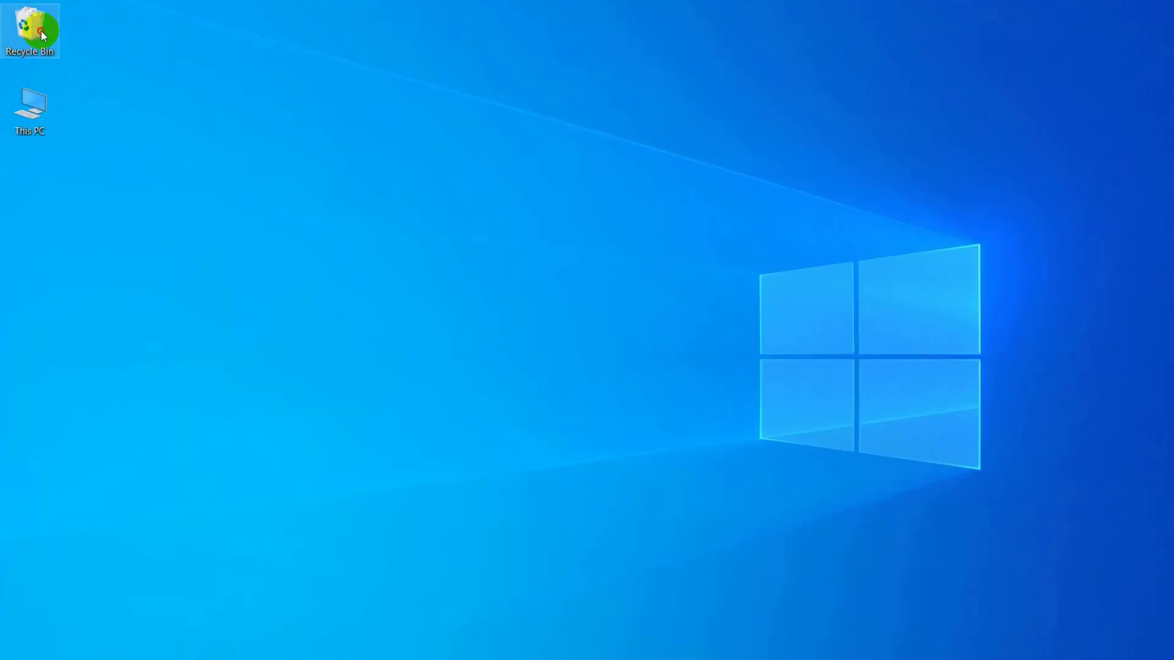
# Open the Recycle Bin and permanently delete all four items in it.
pyautogui.doubleClick(42, 31)
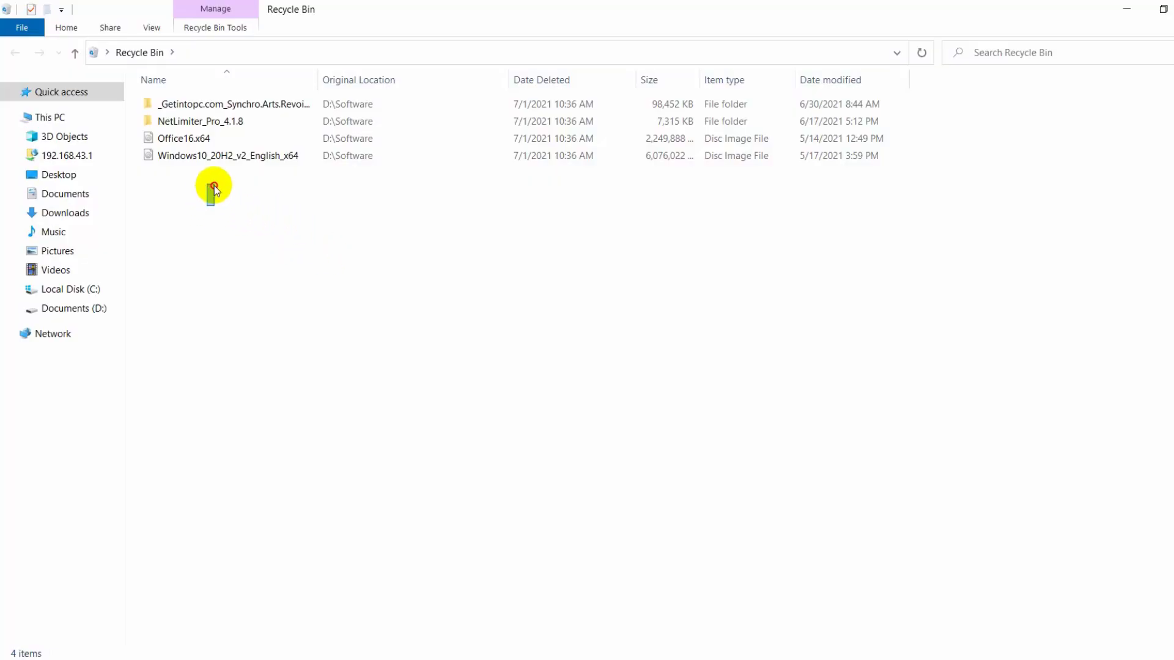
pyautogui.moveTo(214, 186); pyautogui.dragTo(237, 103)
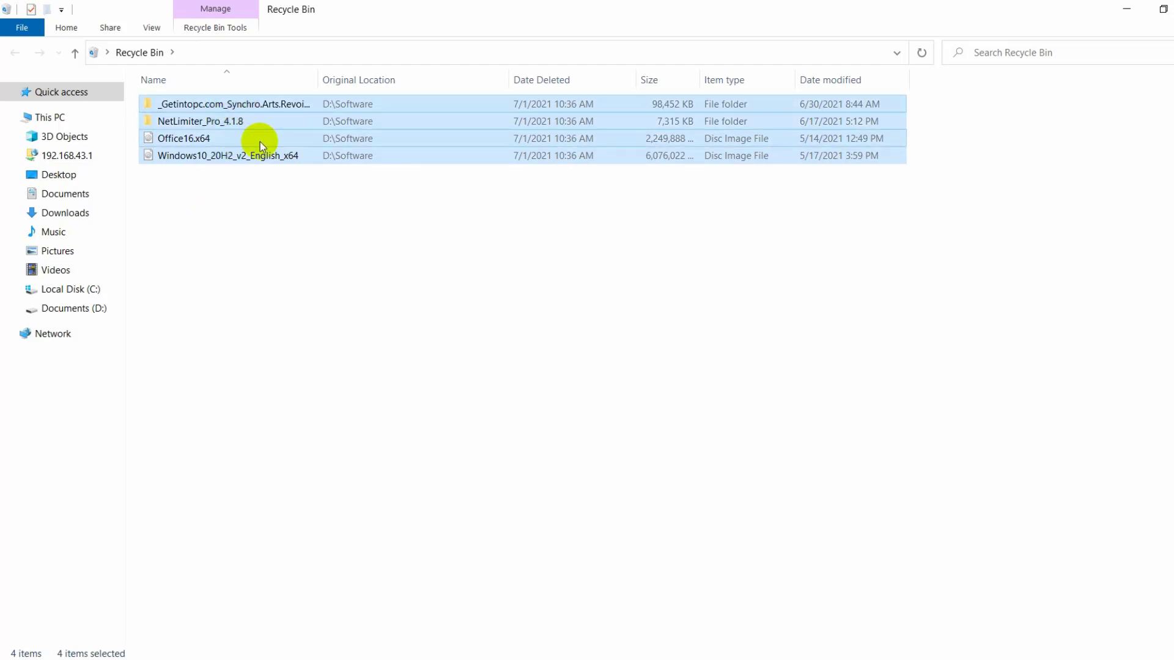
pyautogui.rightClick(261, 143)
pyautogui.click(299, 199)
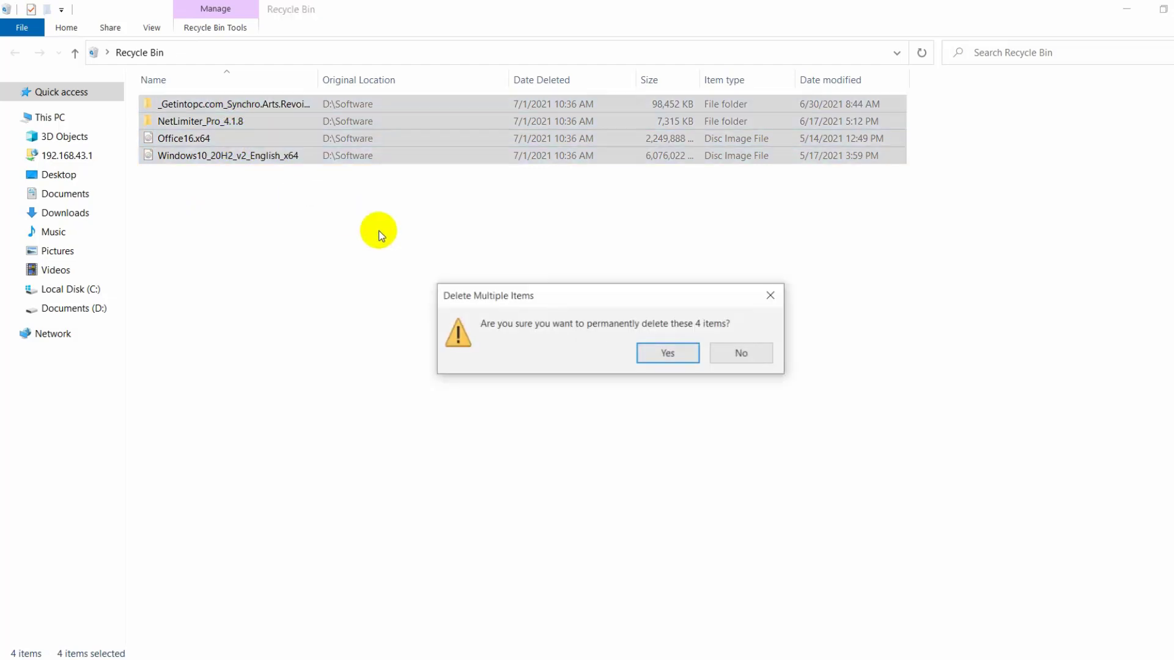
pyautogui.click(672, 354)
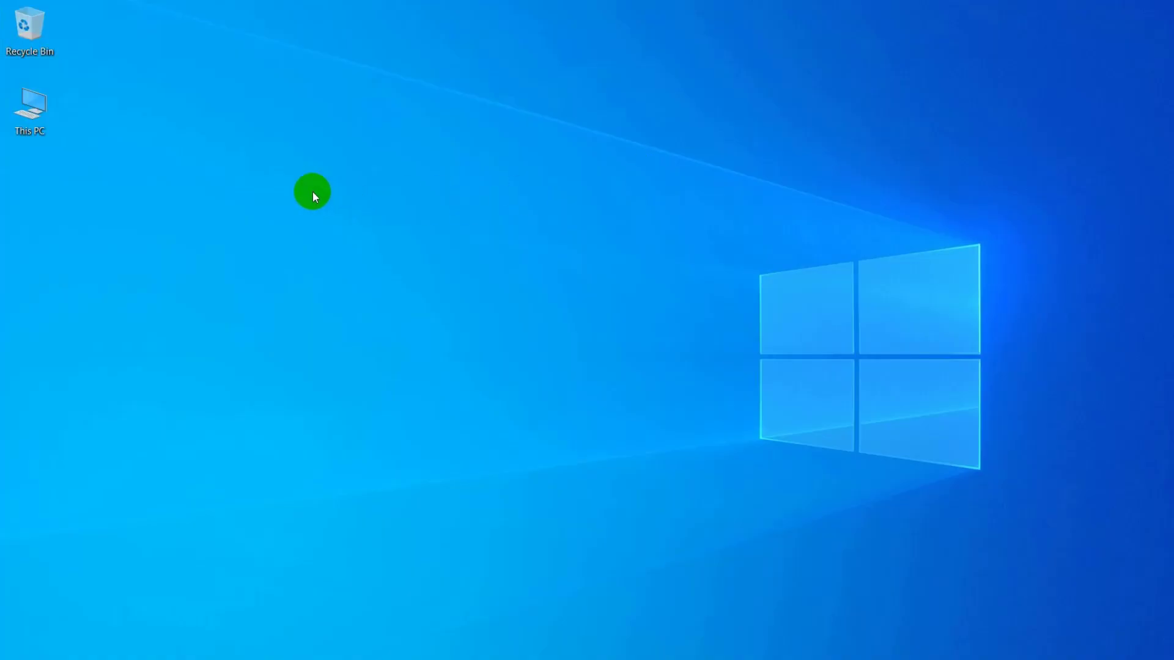
pyautogui.rightClick(258, 168)
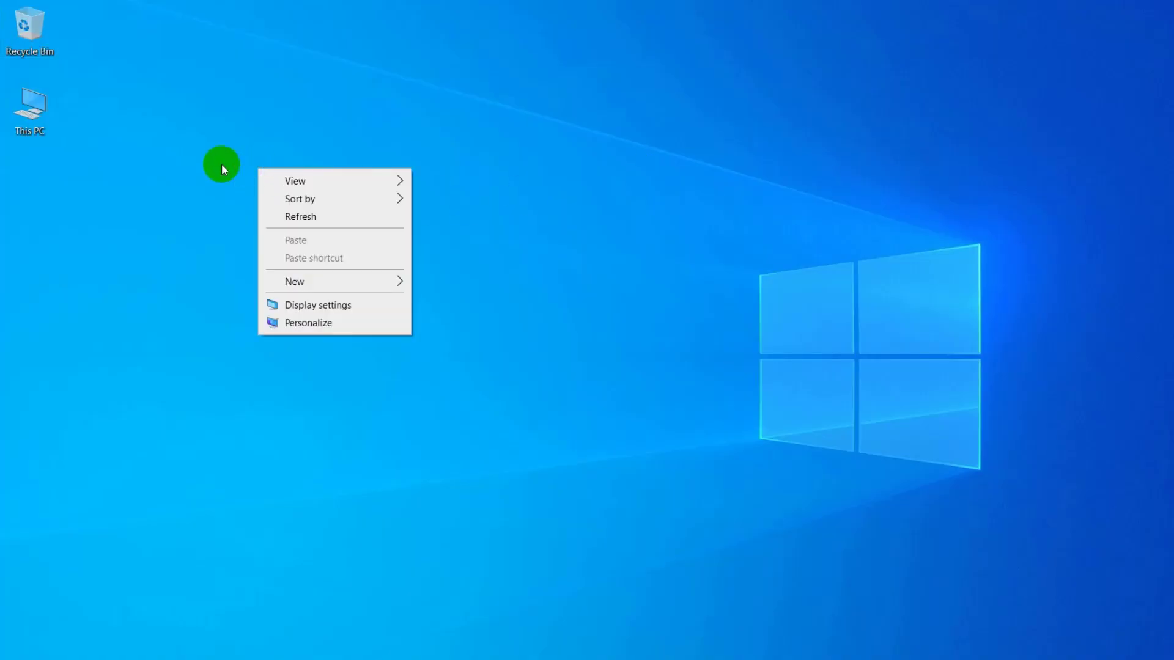
pyautogui.doubleClick(33, 120)
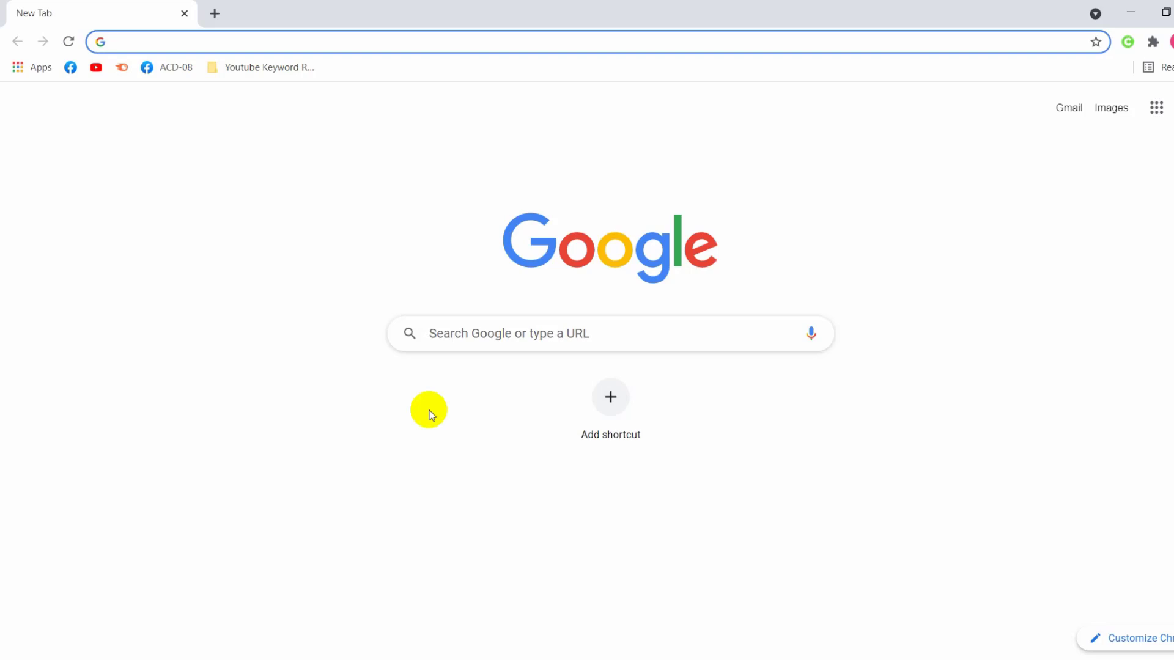
# In Chrome, search Google for "ccleaner download" and open the official ccleaner.com download page.
pyautogui.write('ccle')
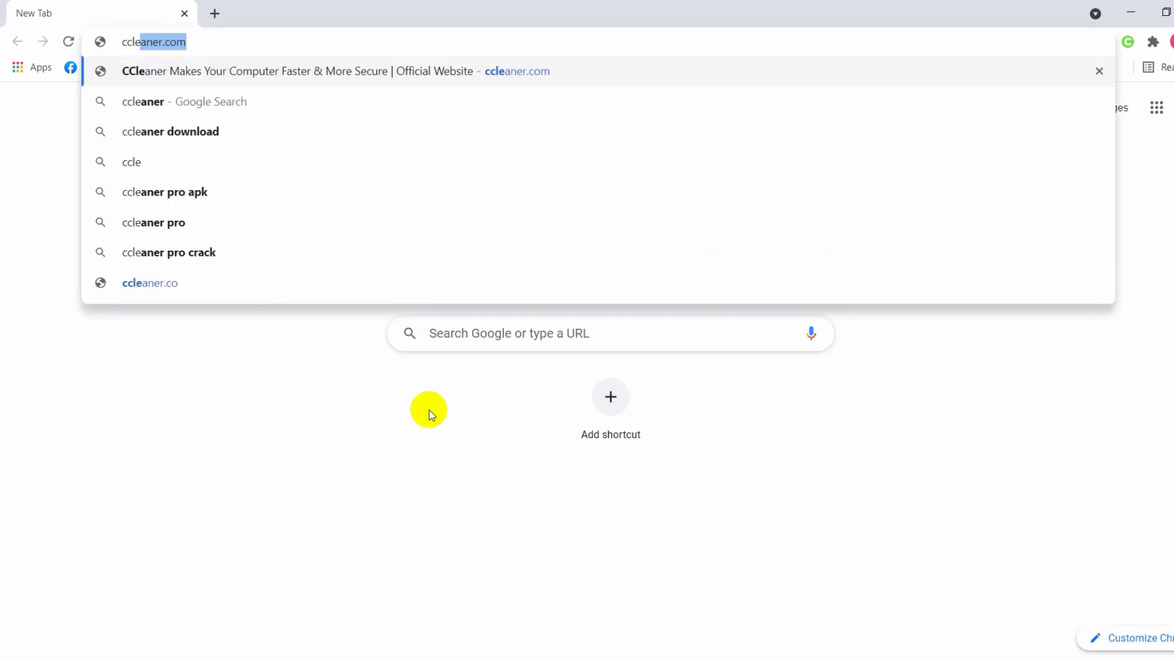
pyautogui.write('aner')
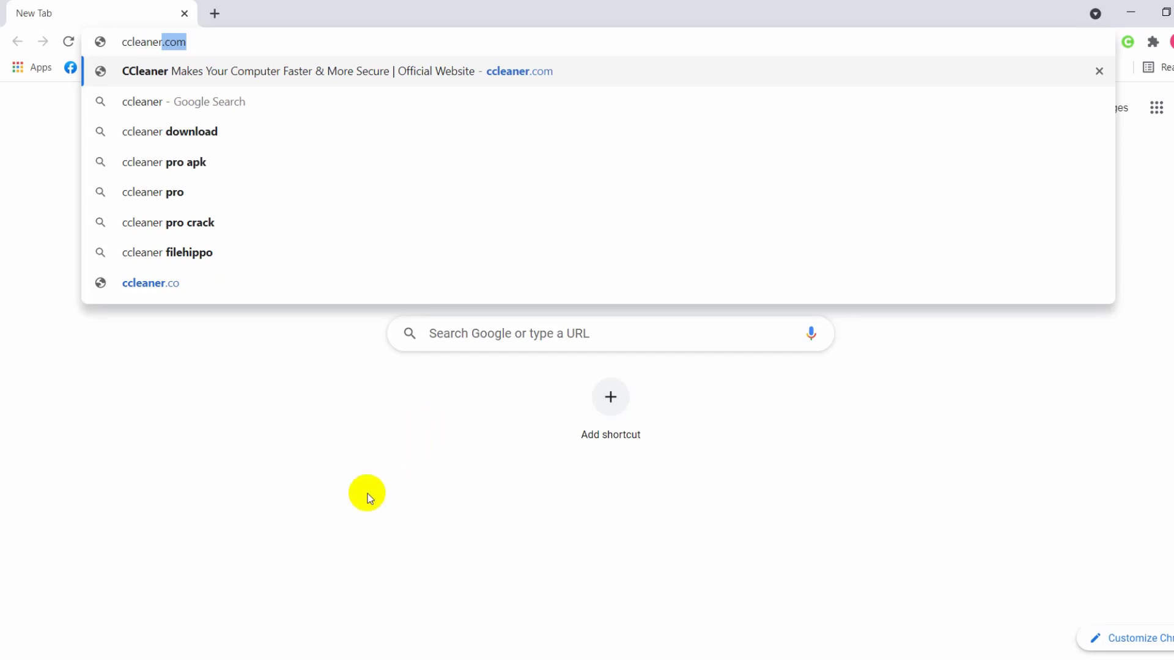
pyautogui.click(185, 133)
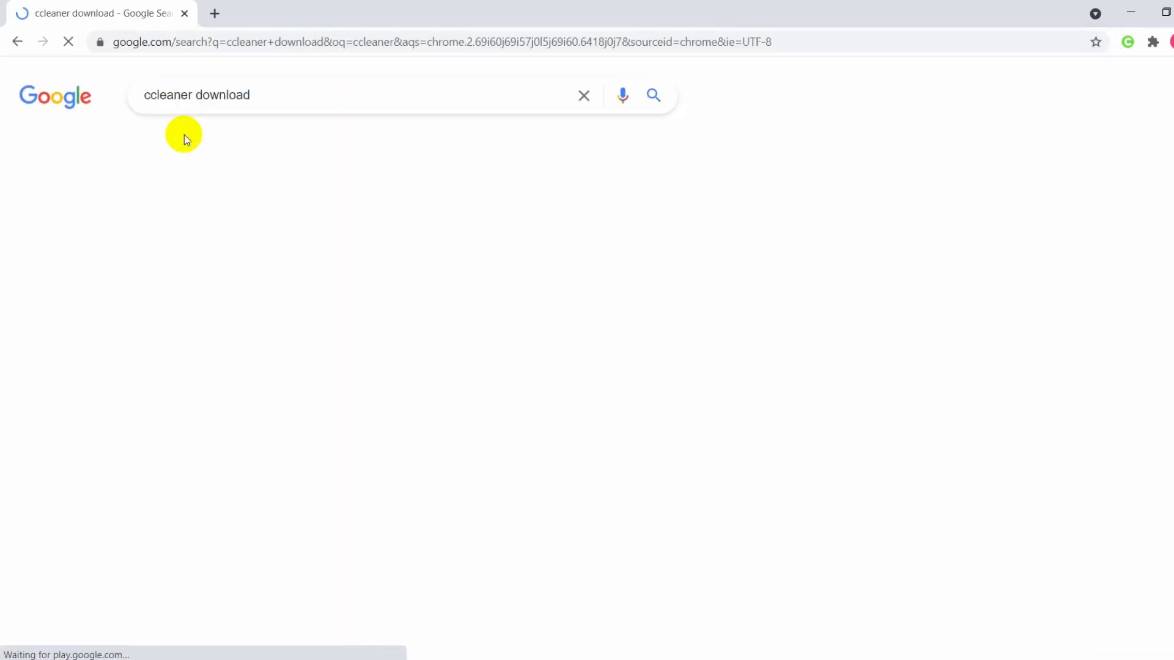
pyautogui.scroll(-3, 77, 205)
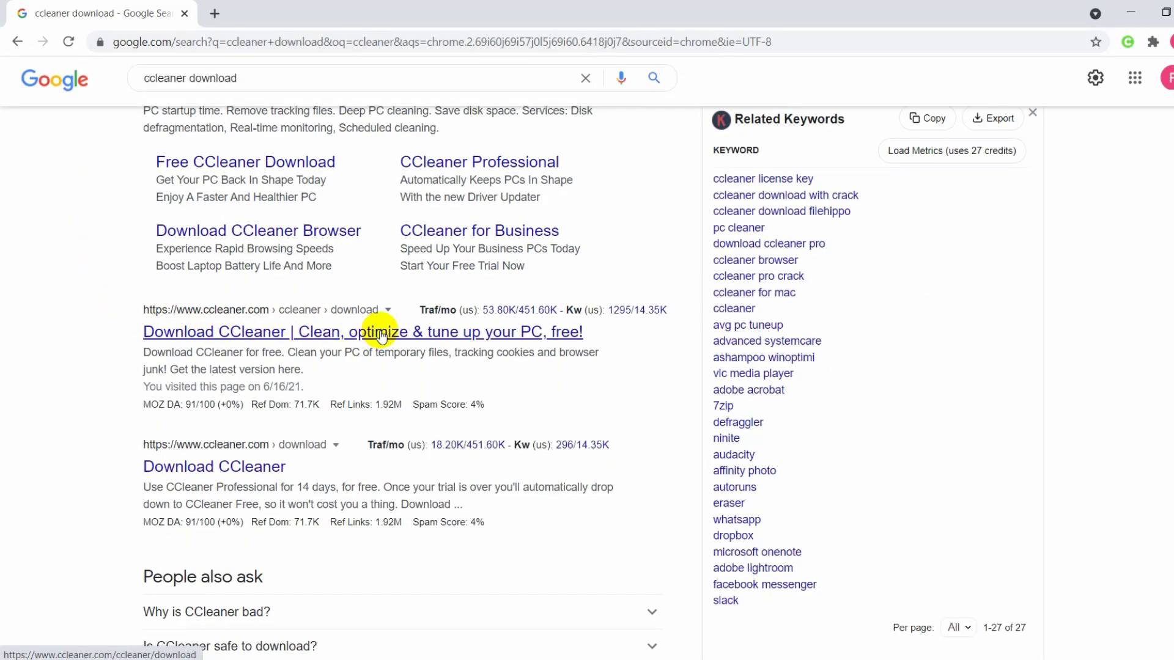
pyautogui.click(380, 334)
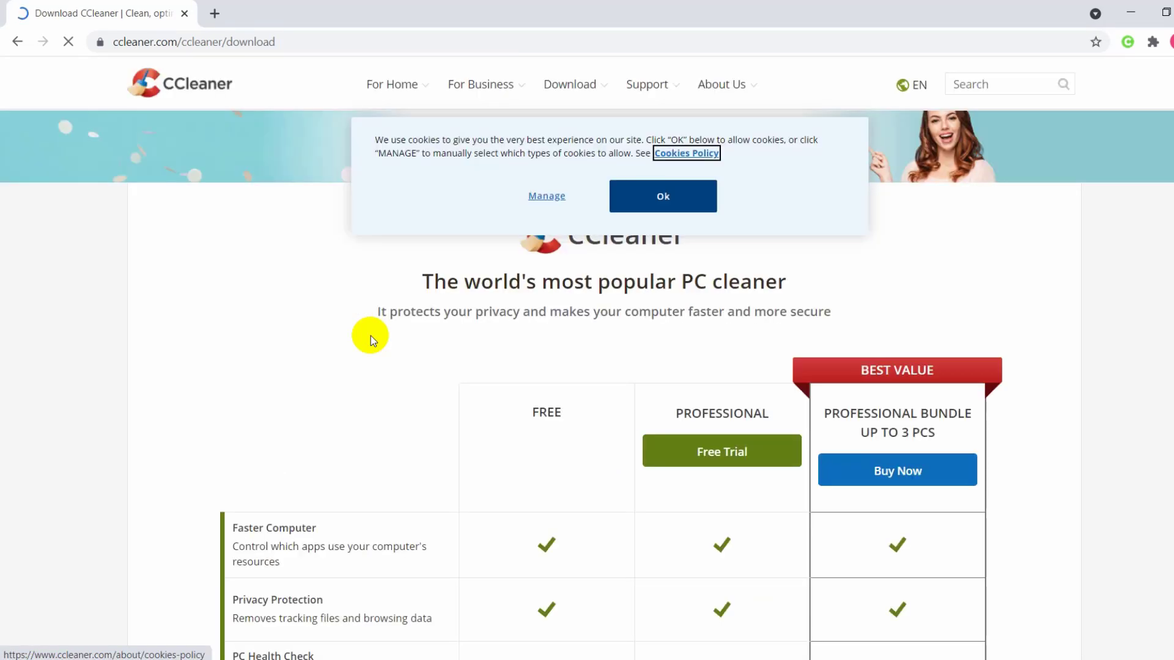
# Accept the site's cookies, download the free CCleaner edition and install it, declining the AVG Antivirus Free offer.
pyautogui.click(650, 211)
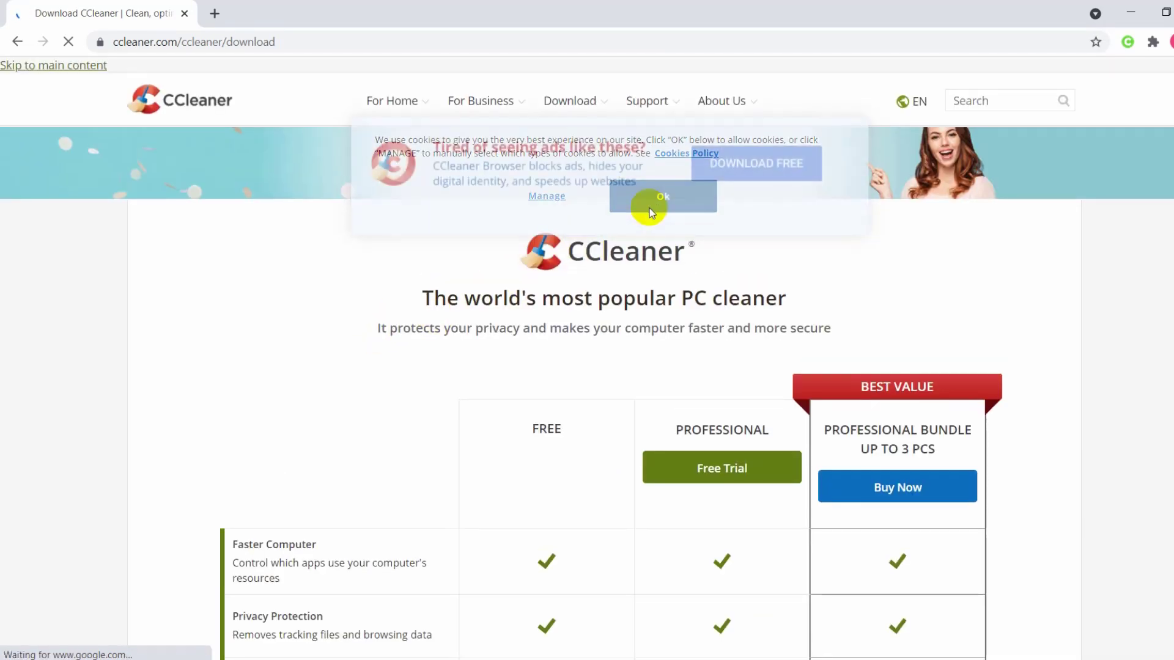
pyautogui.scroll(-15, 282, 327)
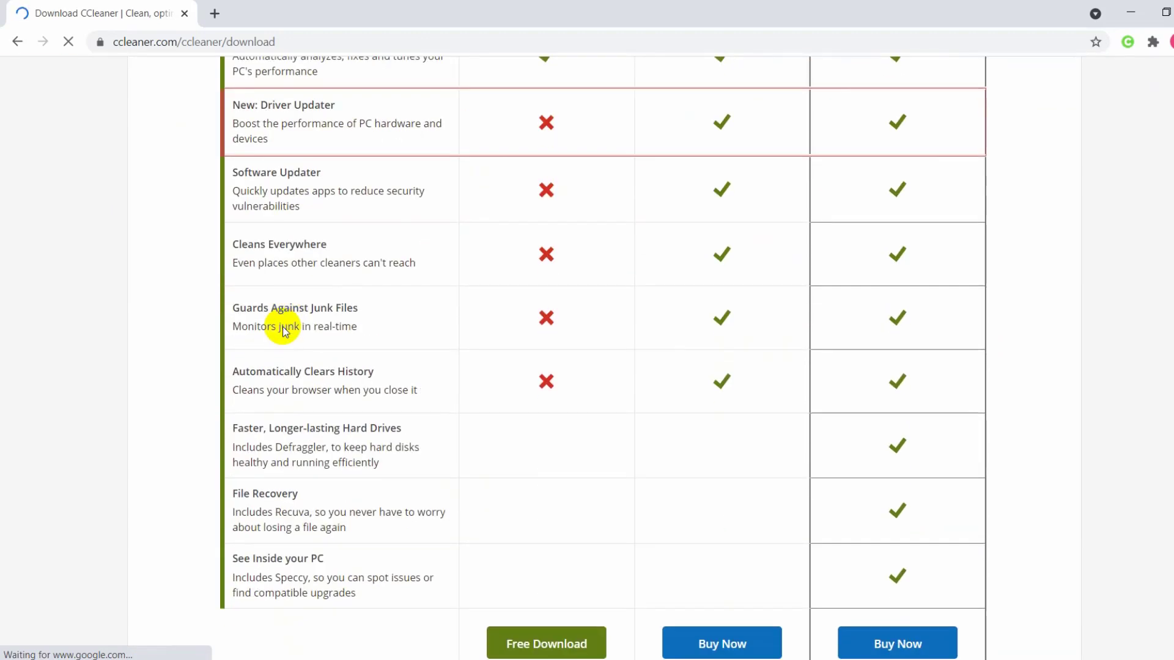
pyautogui.click(555, 321)
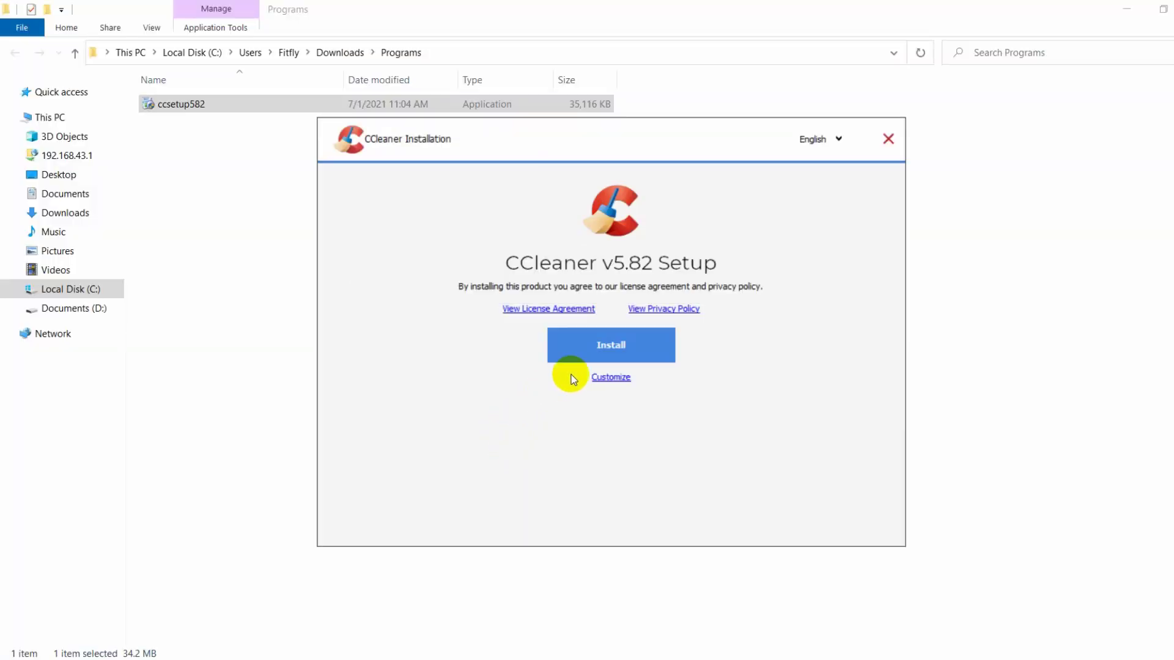
pyautogui.click(603, 356)
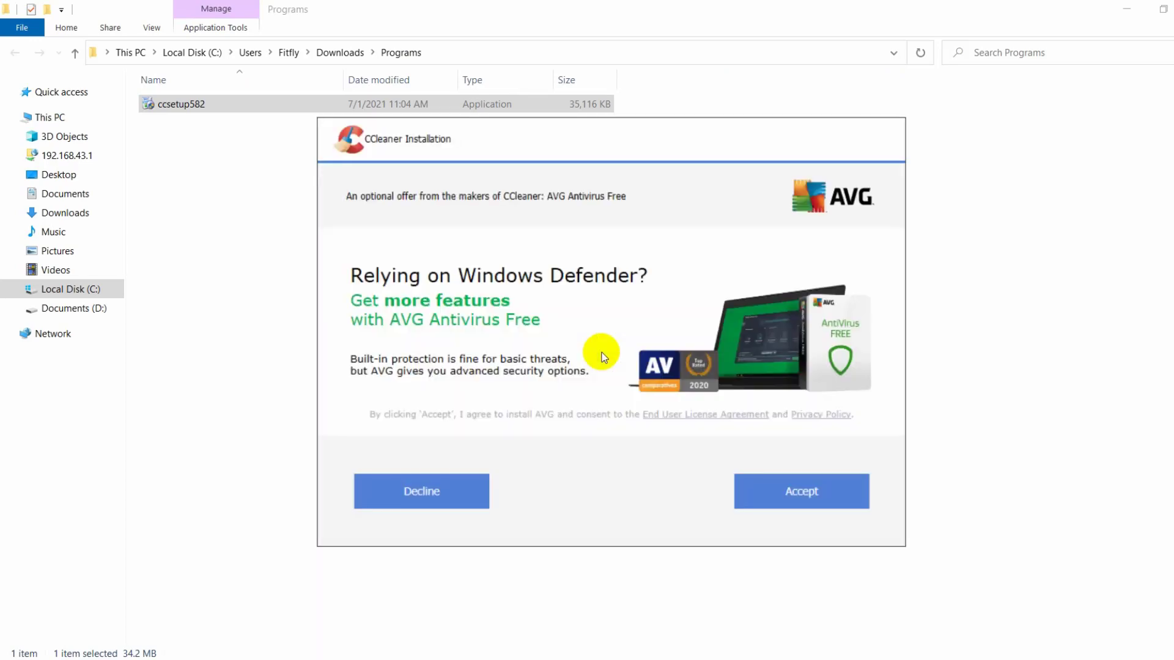
pyautogui.click(445, 497)
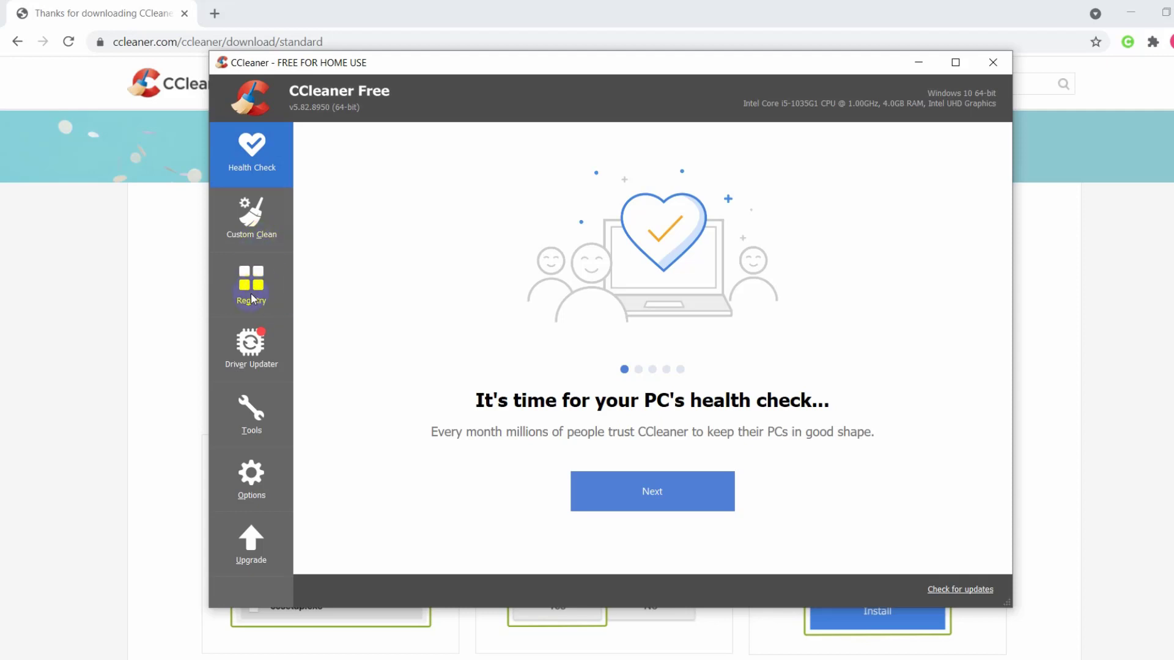
# In CCleaner's Custom Clean for applications, exclude Firefox's Internet Cache, Internet History, Cookies, Download History and Last Download Location.
pyautogui.click(260, 232)
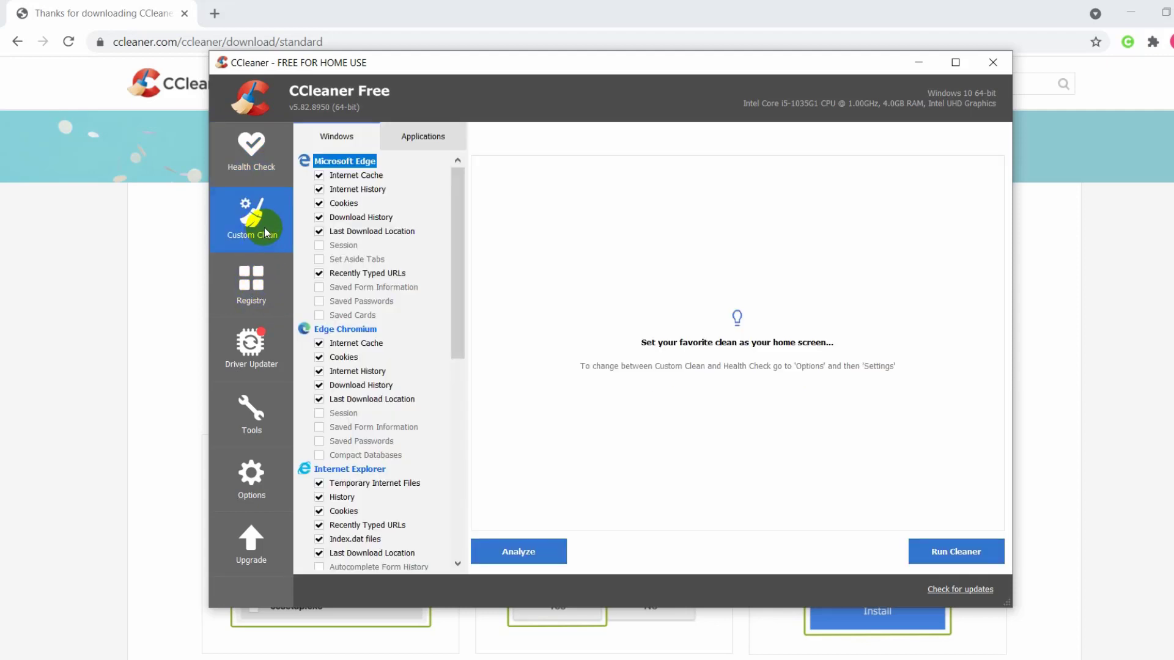
pyautogui.click(424, 140)
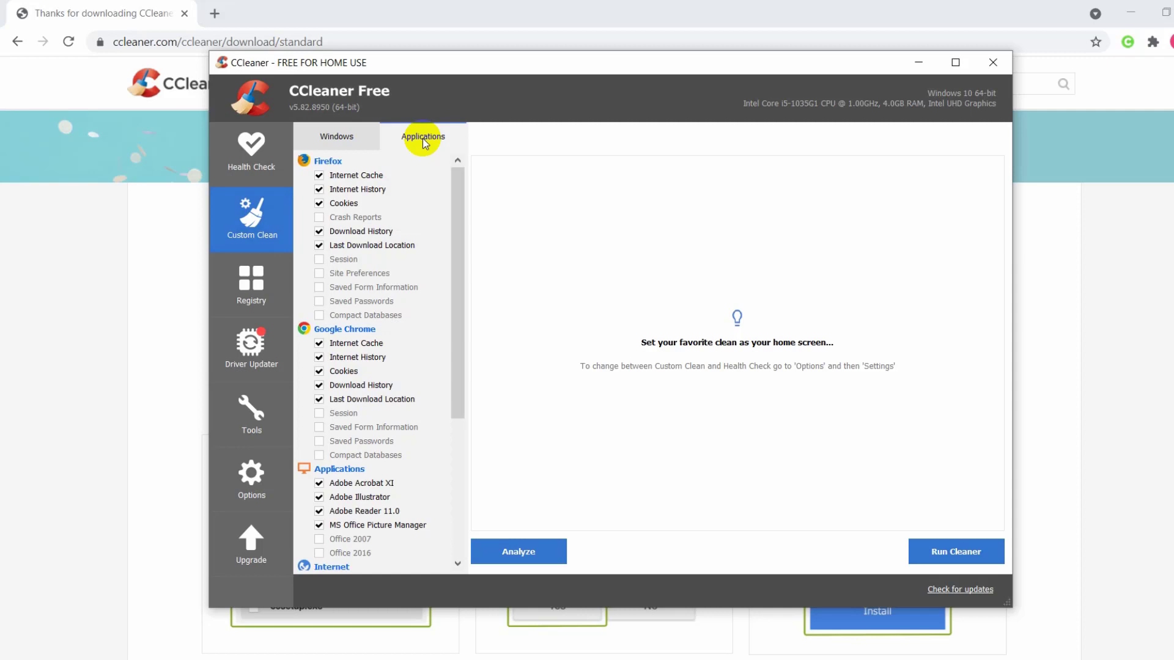
pyautogui.click(320, 204)
pyautogui.click(319, 190)
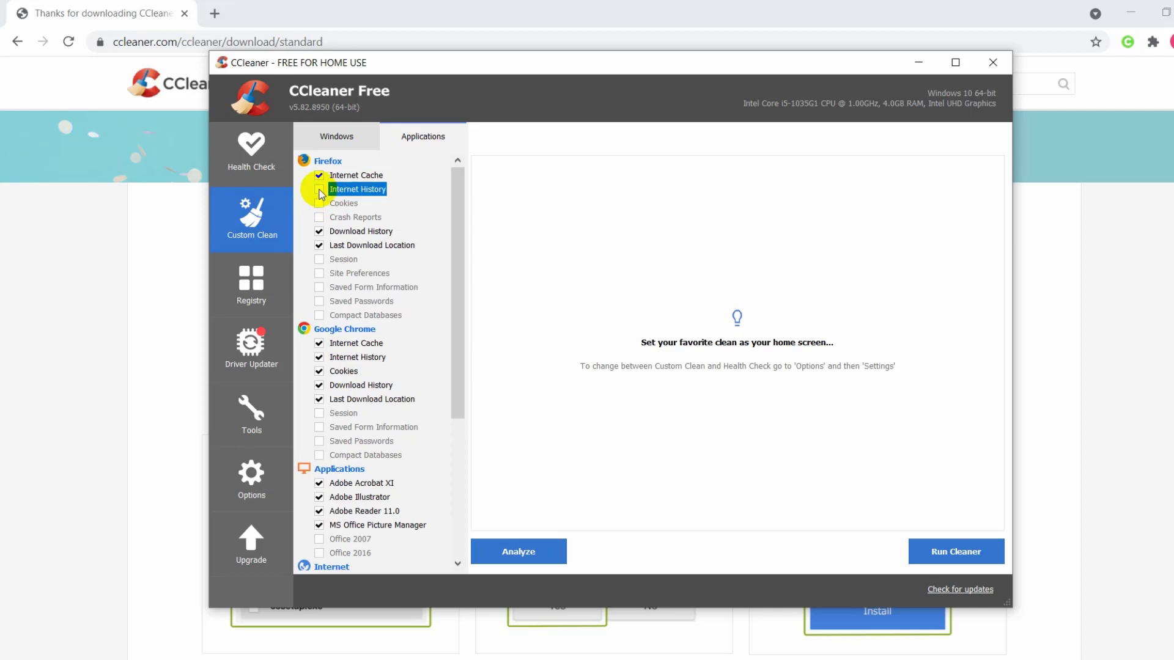
pyautogui.click(319, 176)
pyautogui.click(319, 231)
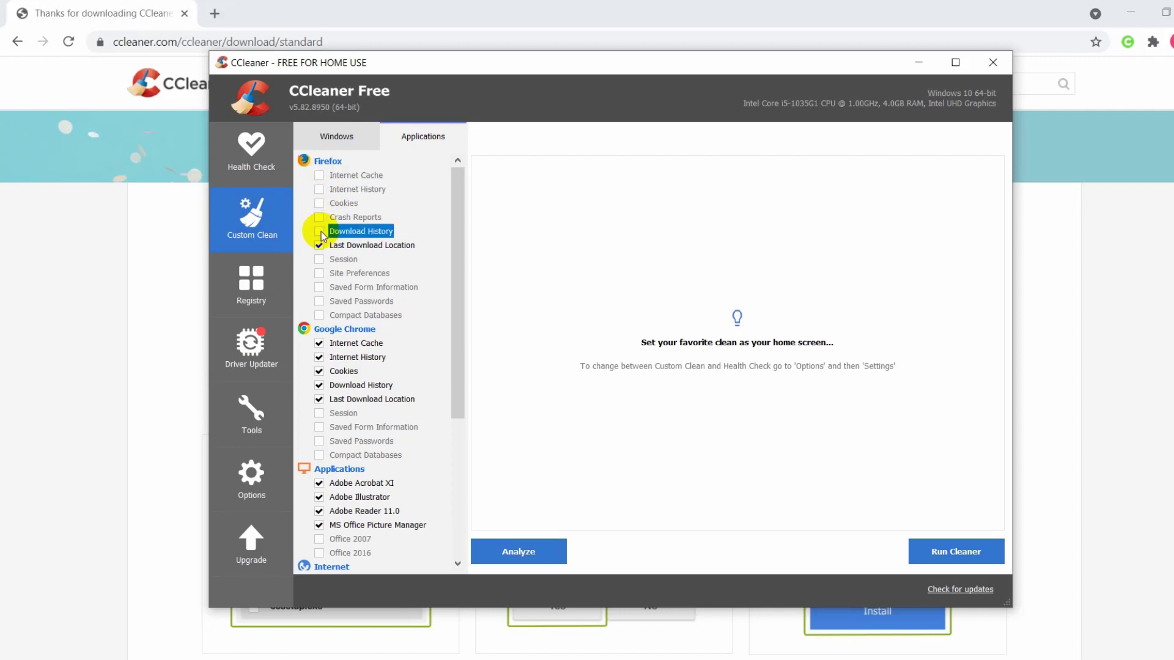
pyautogui.click(319, 246)
# Exclude Google Chrome's Internet Cache, Internet History, Cookies, Download History and Last Download Location from the custom clean.
pyautogui.click(319, 344)
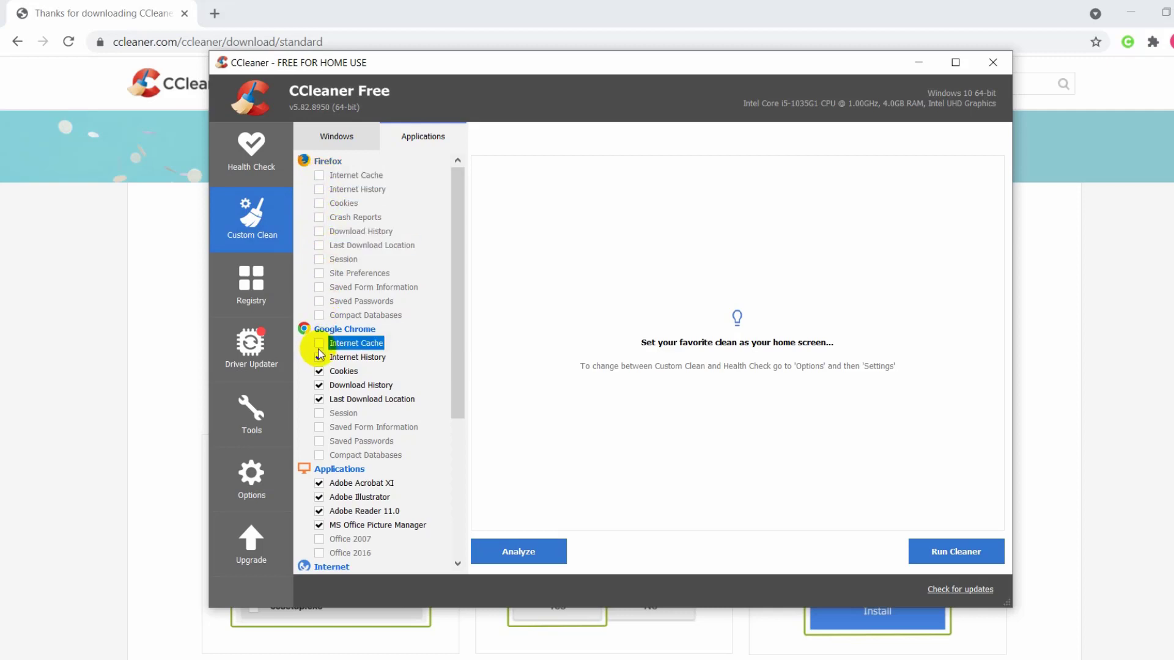
pyautogui.click(319, 358)
pyautogui.click(319, 372)
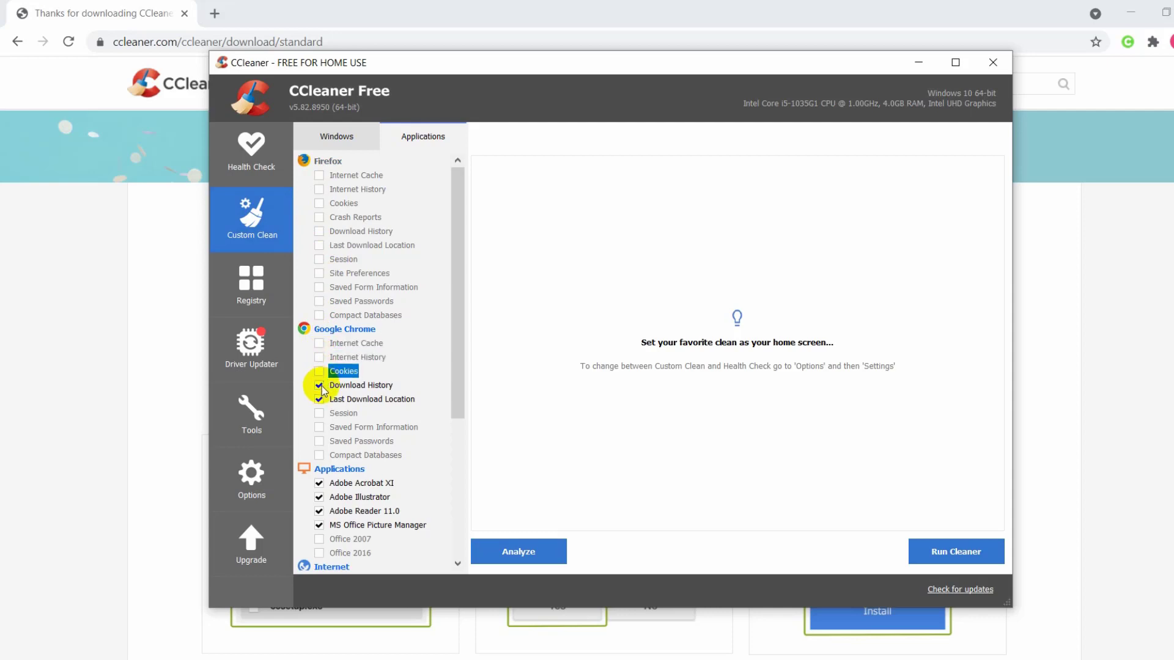
pyautogui.click(319, 386)
pyautogui.click(319, 400)
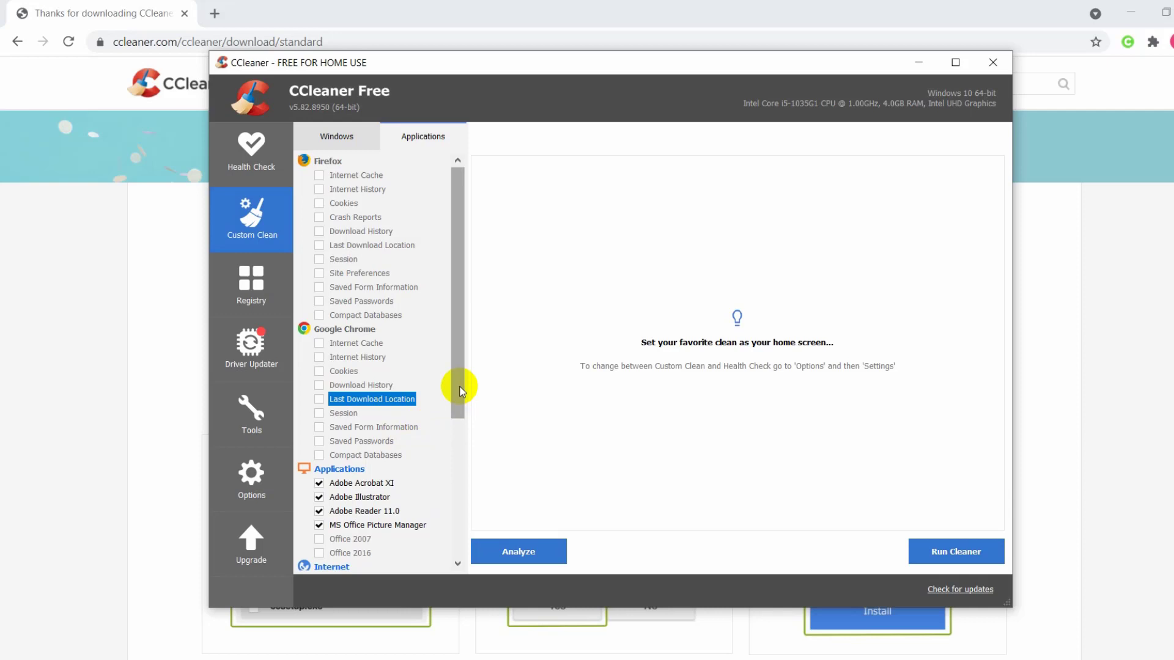
# Analyze the items selected for the custom clean, then run the cleaner twice, confirming the file deletion each time.
pyautogui.click(516, 552)
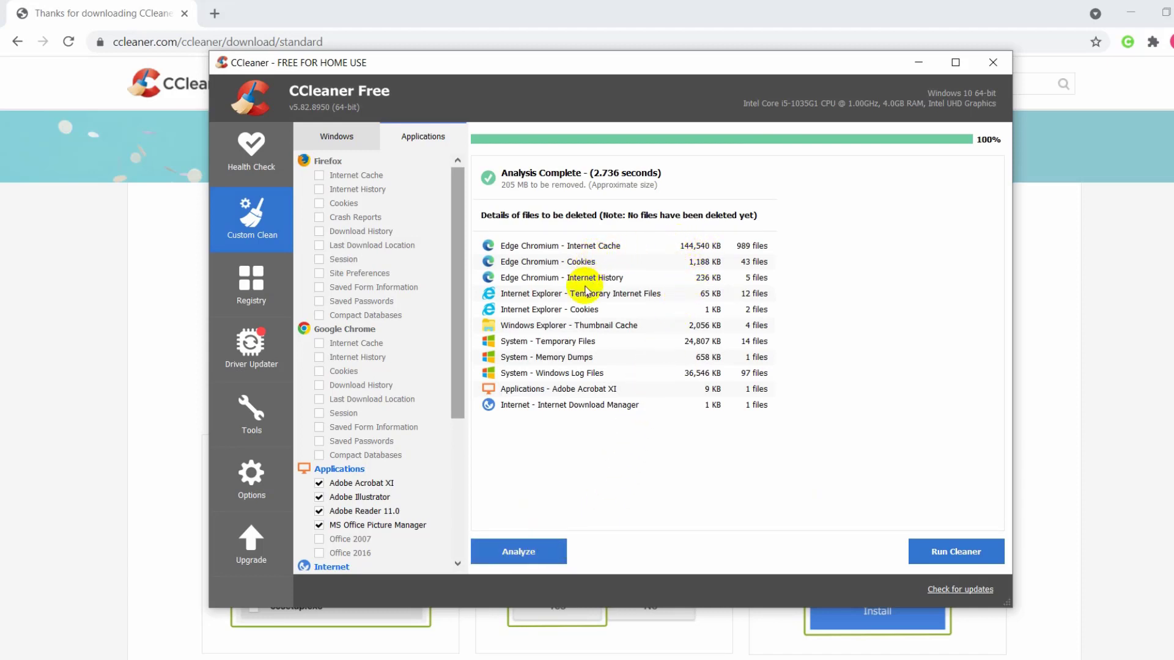
pyautogui.click(957, 556)
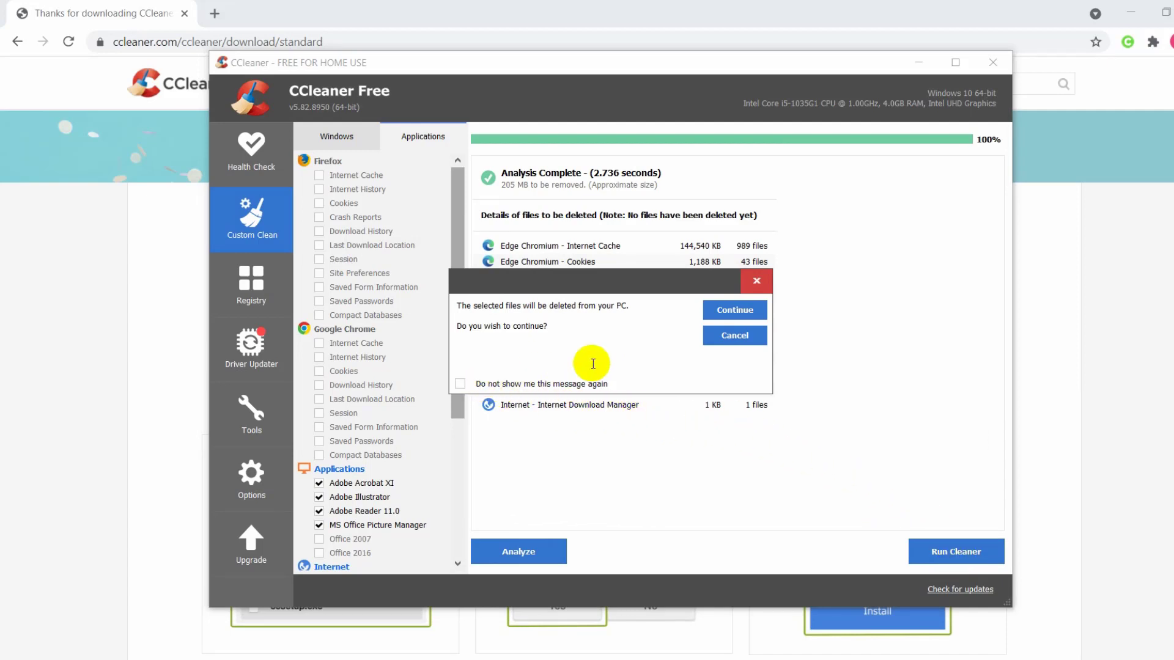
pyautogui.click(724, 316)
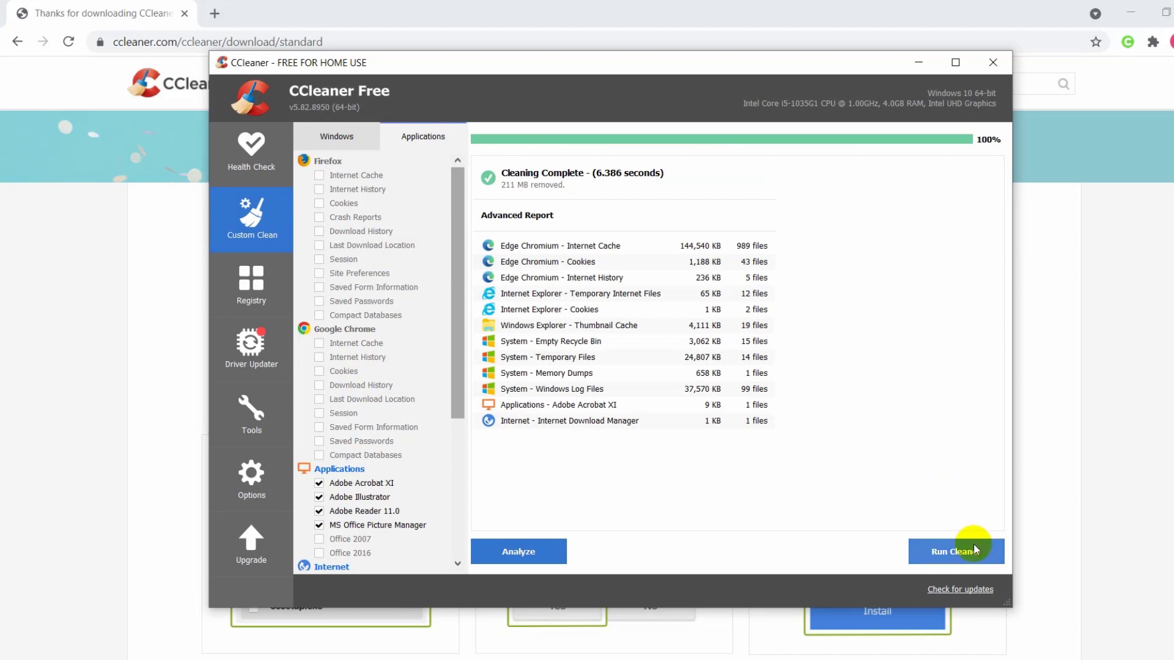
pyautogui.click(960, 552)
pyautogui.click(735, 310)
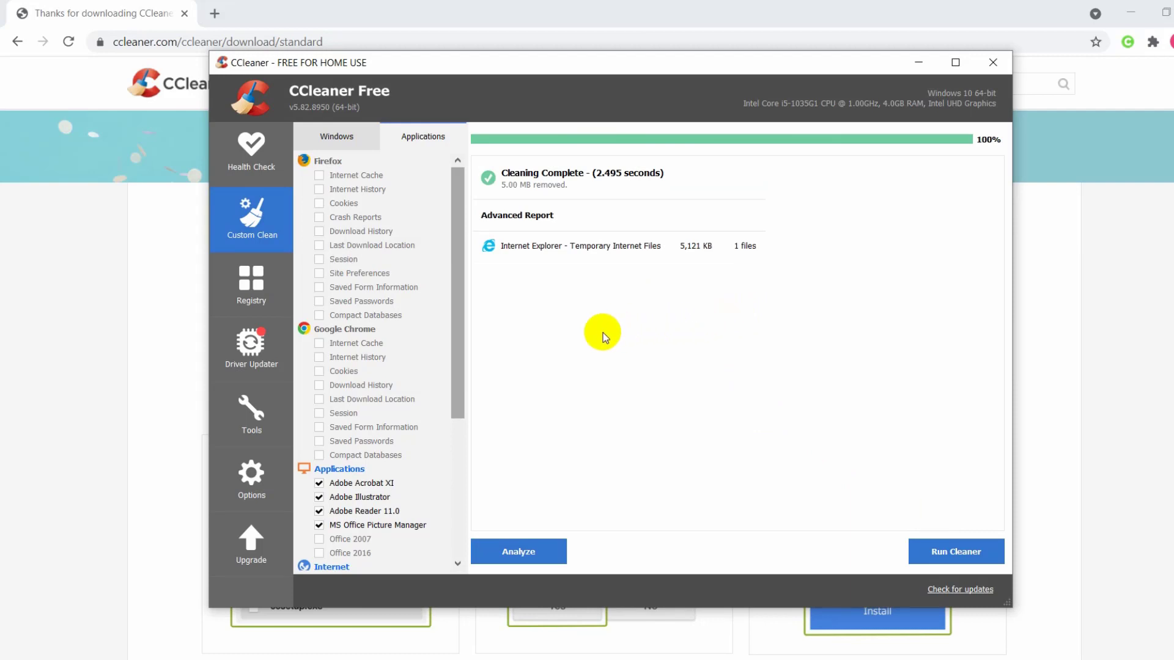
# Scan the registry for issues in all categories and fix all selected issues without backing up the registry.
pyautogui.click(251, 298)
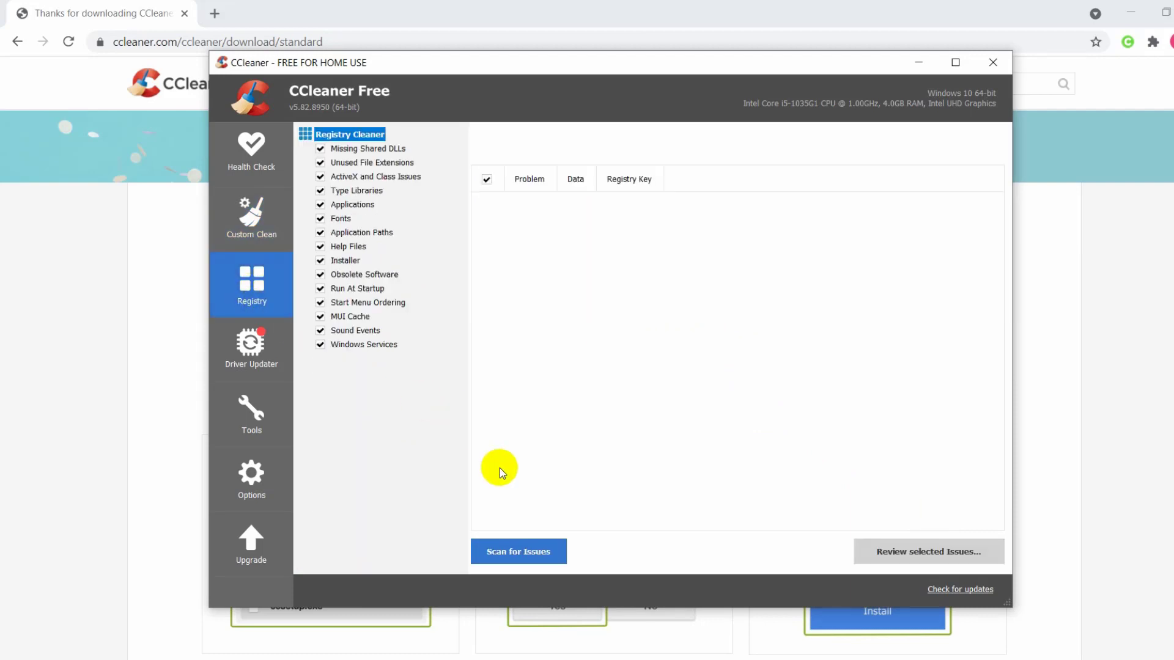
pyautogui.click(499, 561)
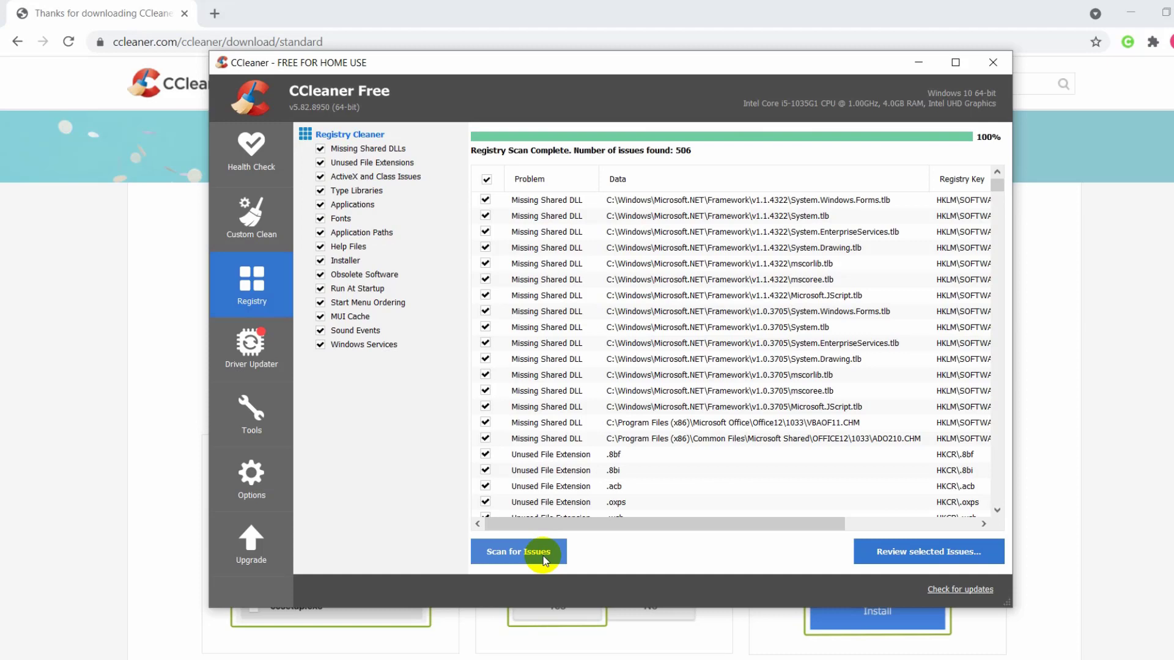
pyautogui.click(948, 552)
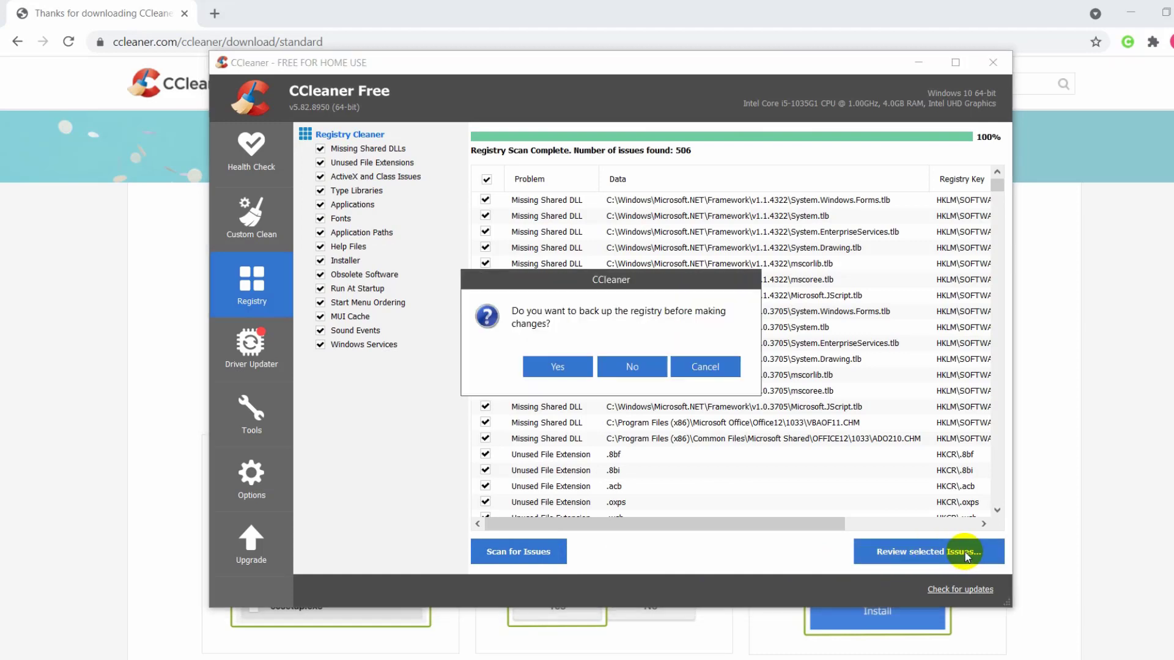
pyautogui.click(631, 368)
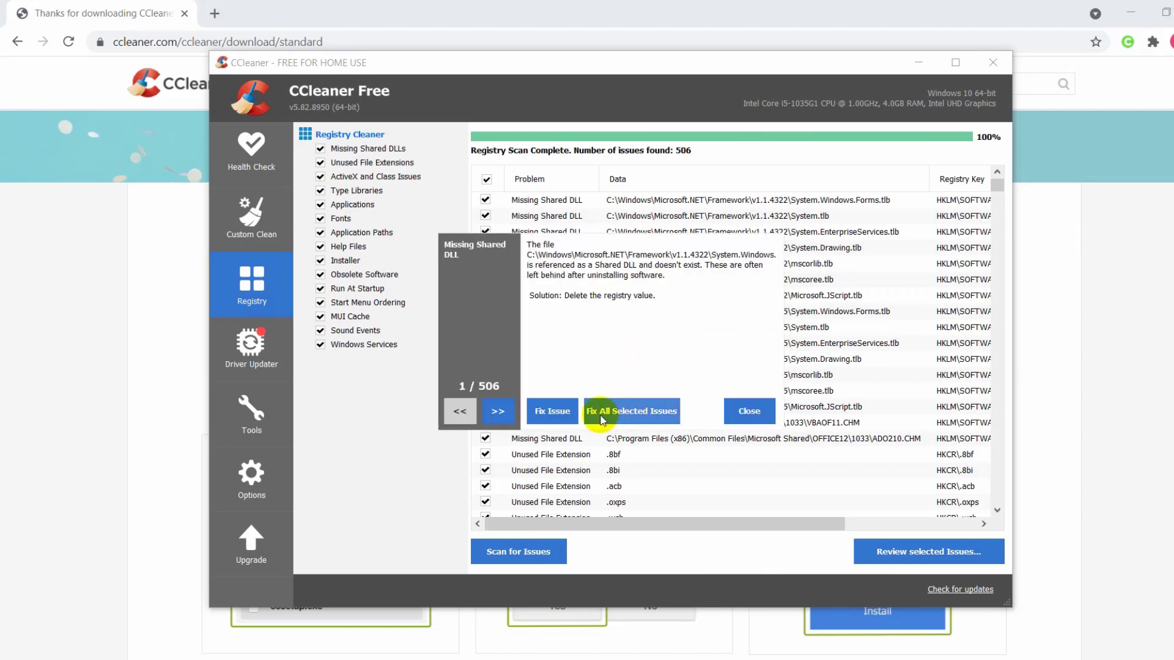
pyautogui.click(636, 414)
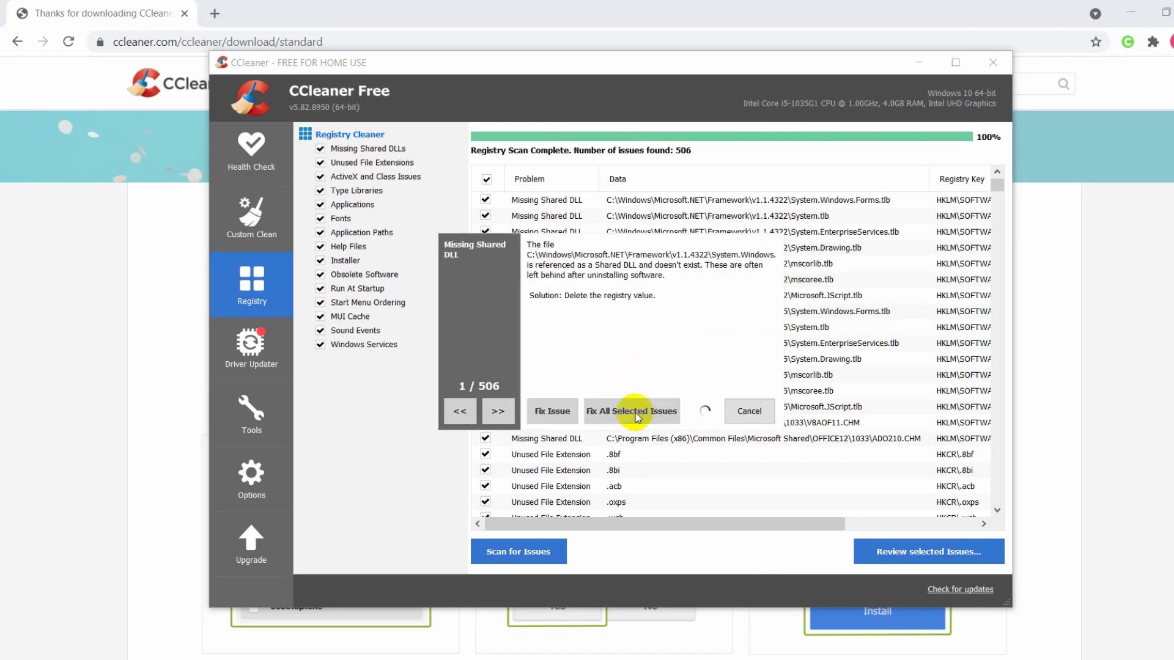
pyautogui.click(739, 409)
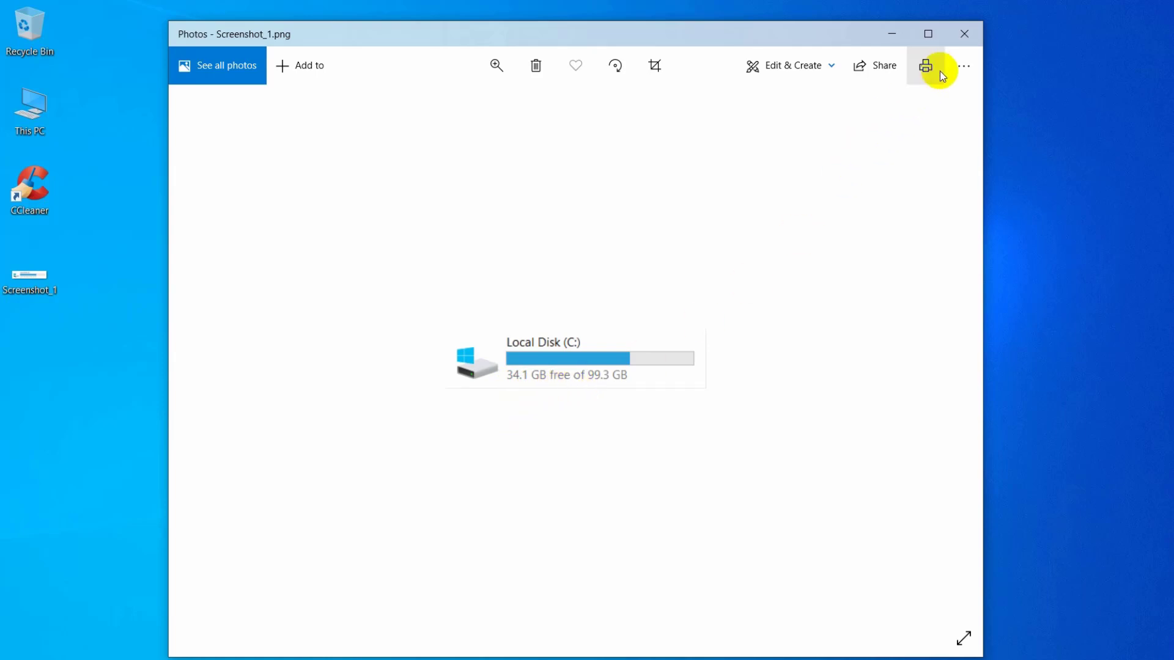
# Close the Screenshot_1.png image and open This PC to check the free space on Local Disk (C:).
pyautogui.click(966, 34)
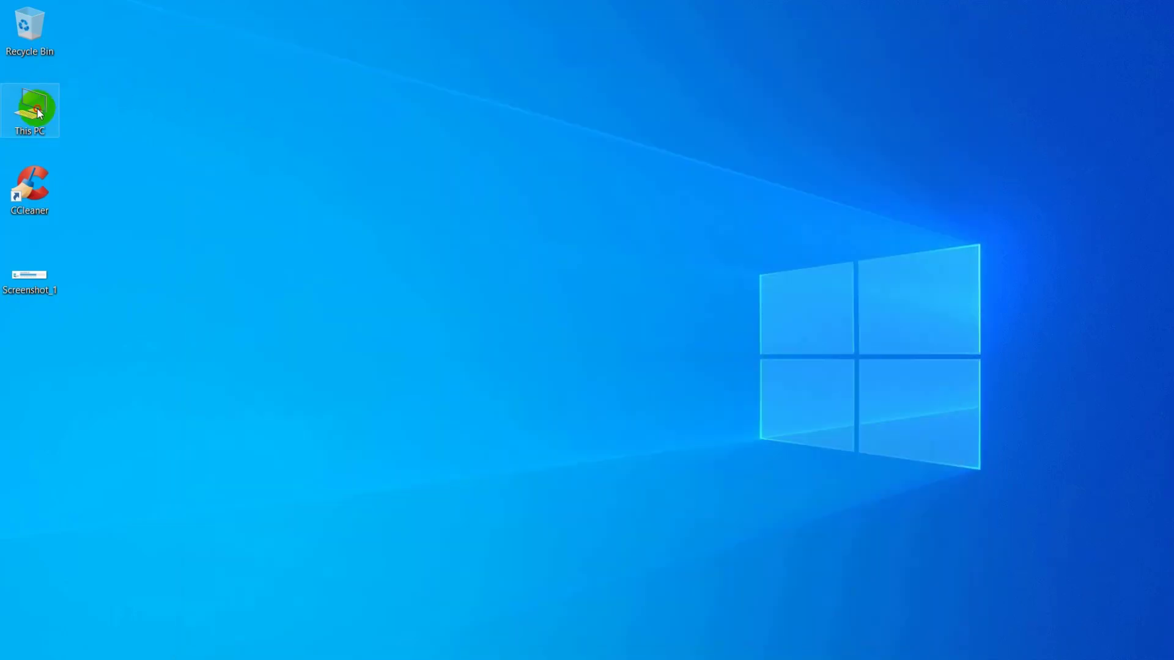
pyautogui.doubleClick(36, 114)
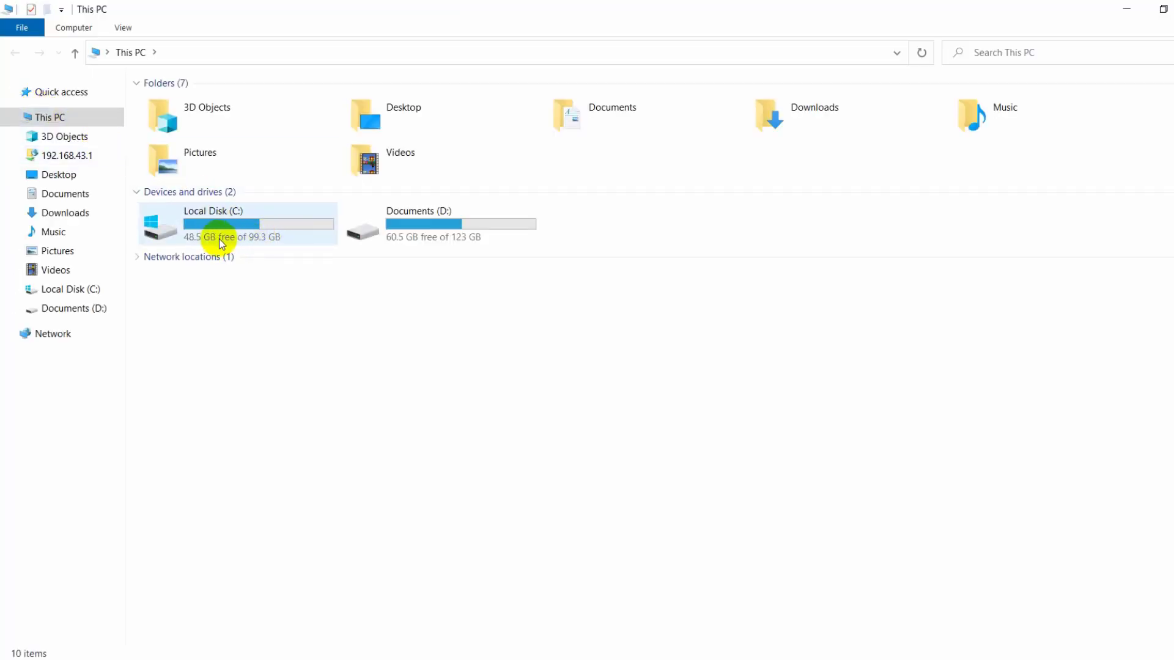